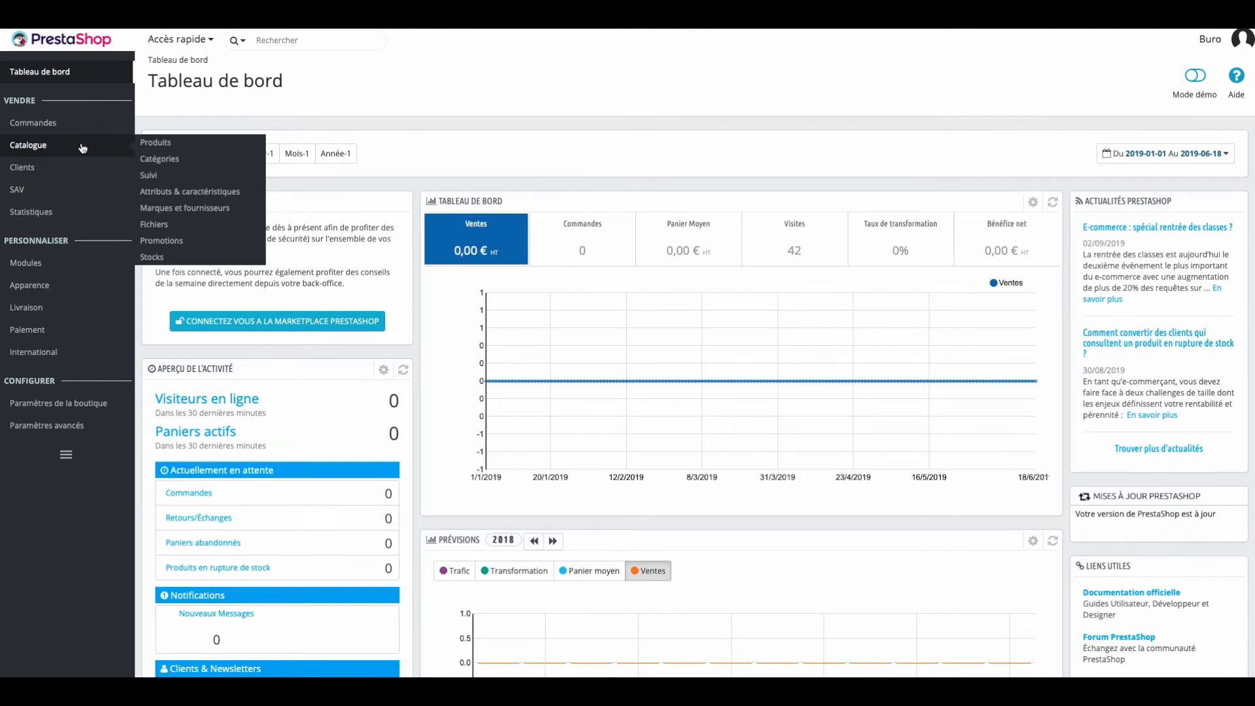
Start creating a new product from the catalogue's product list
{"action": "left_click", "coordinate": [155, 144]}
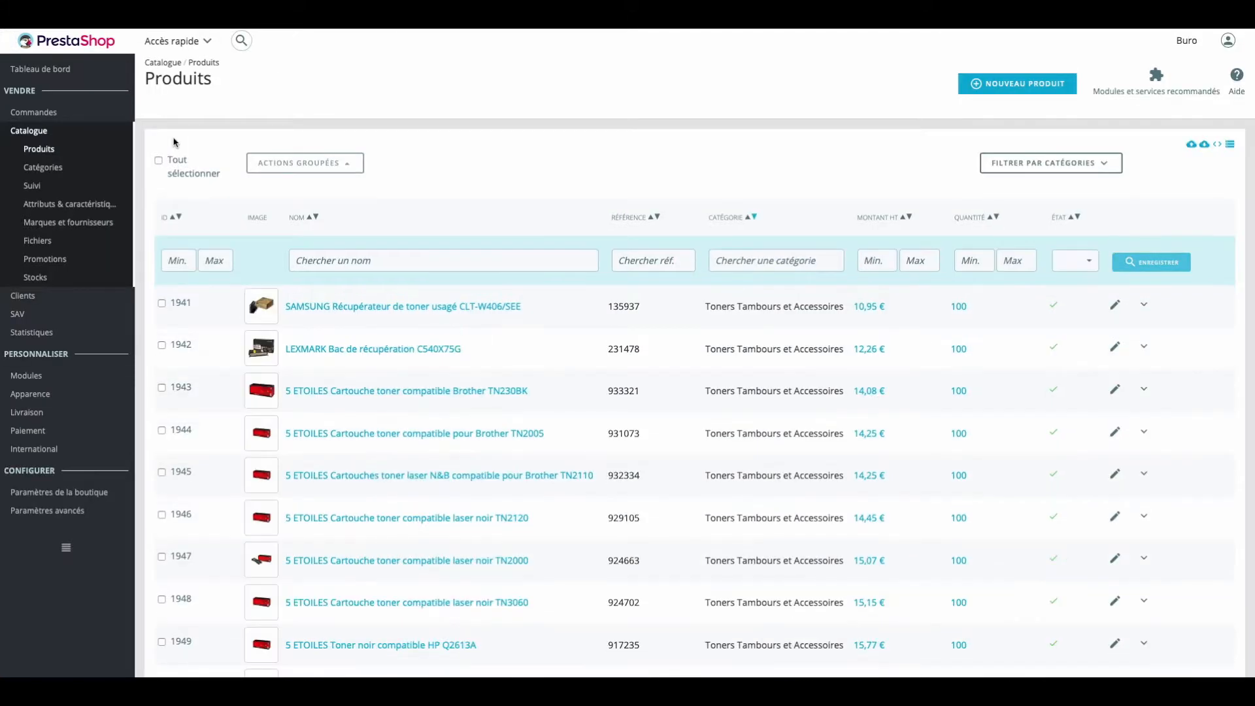
{"action": "left_click", "coordinate": [1023, 91]}
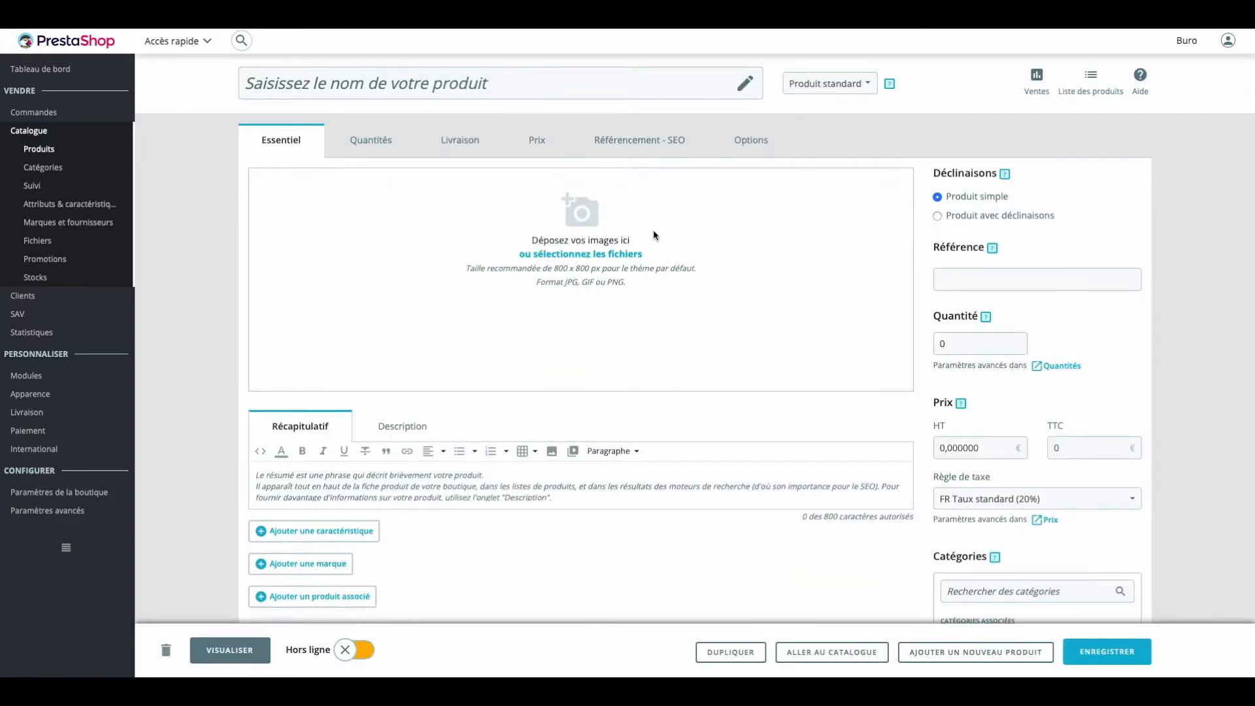
{"action": "scroll", "coordinate": [653, 230], "scroll_direction": "down", "scroll_amount": 3}
{"action": "scroll", "coordinate": [653, 230], "scroll_direction": "up", "scroll_amount": 4}
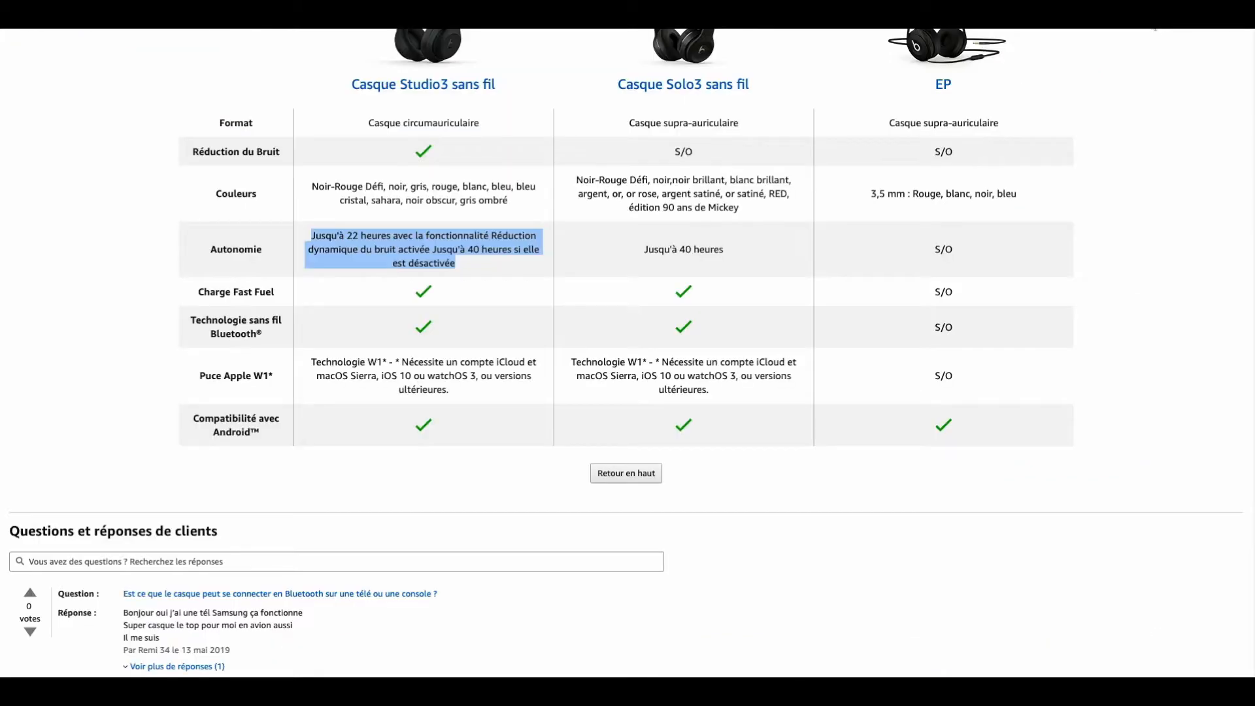
Copy the product name "Beats Studio3 Casque sans Fil - Collection Skyline de Beats" from the Word product sheet into the new PrestaShop product and save
{"action": "scroll", "coordinate": [854, 159], "scroll_direction": "up", "scroll_amount": 20}
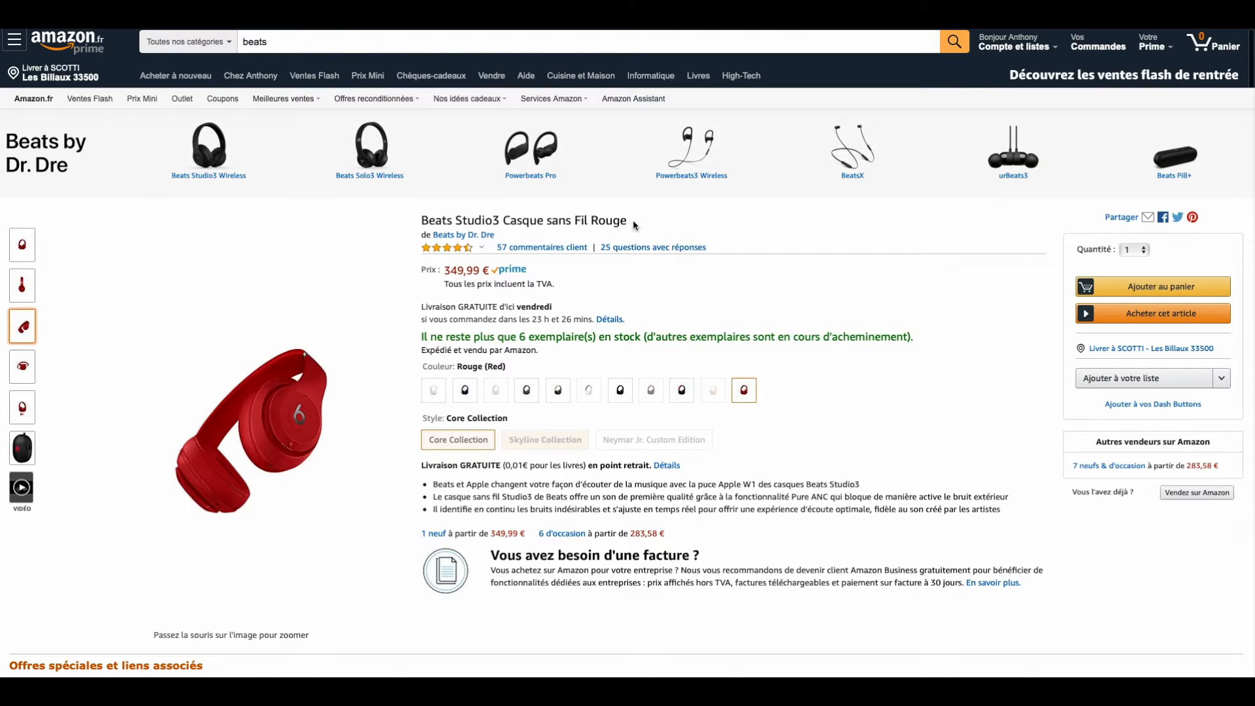
{"action": "key", "text": "ctrl+Right"}
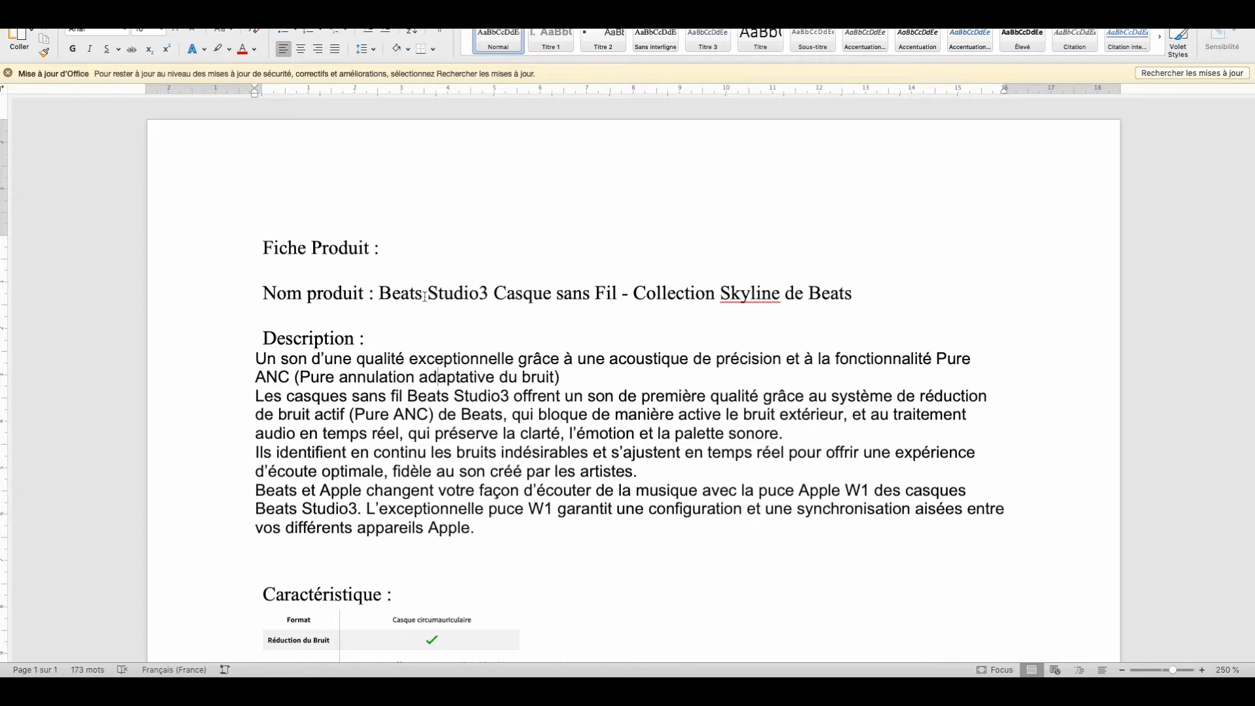
{"action": "left_click_drag", "start_coordinate": [379, 292], "coordinate": [850, 287]}
{"action": "key", "text": "ctrl+c"}
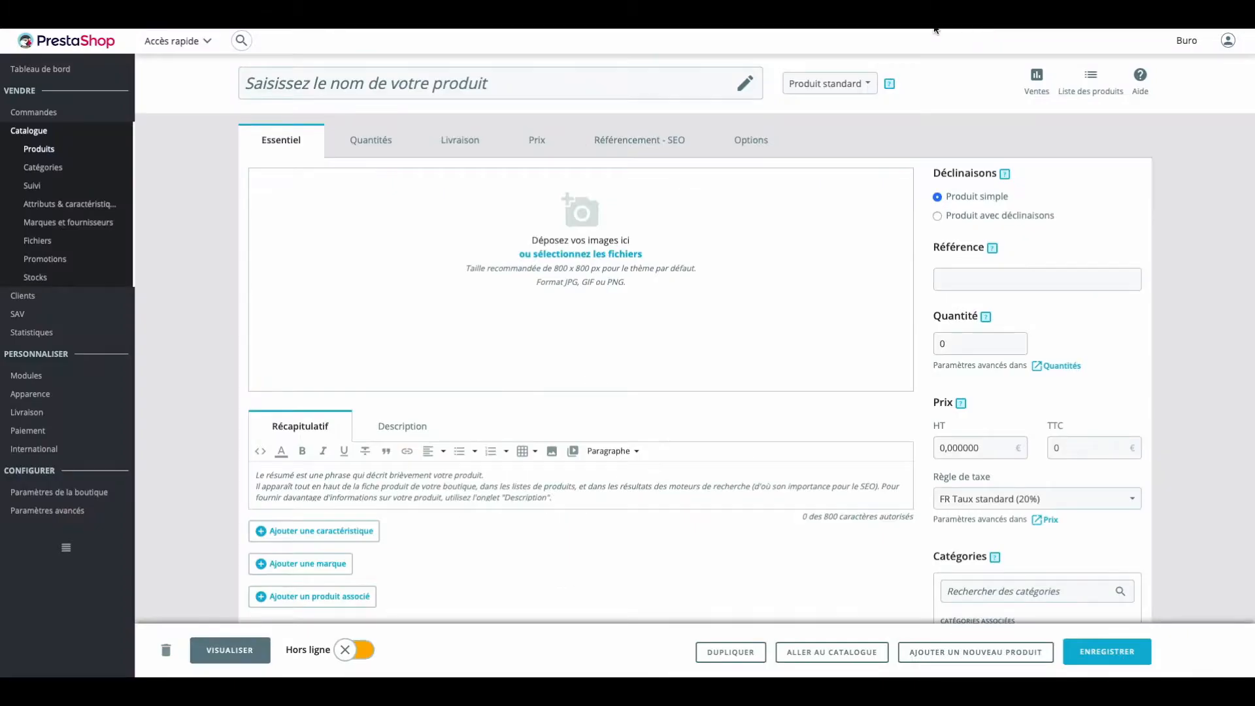
{"action": "left_click", "coordinate": [449, 95]}
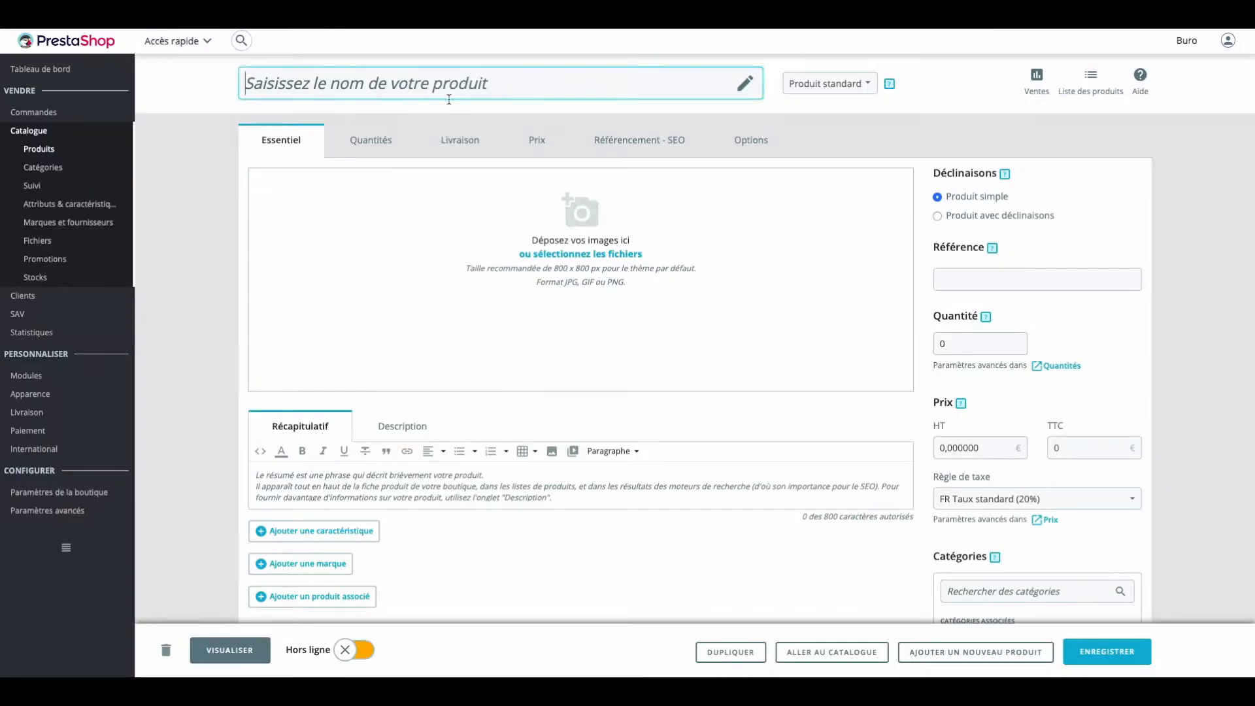
{"action": "key", "text": "ctrl+v"}
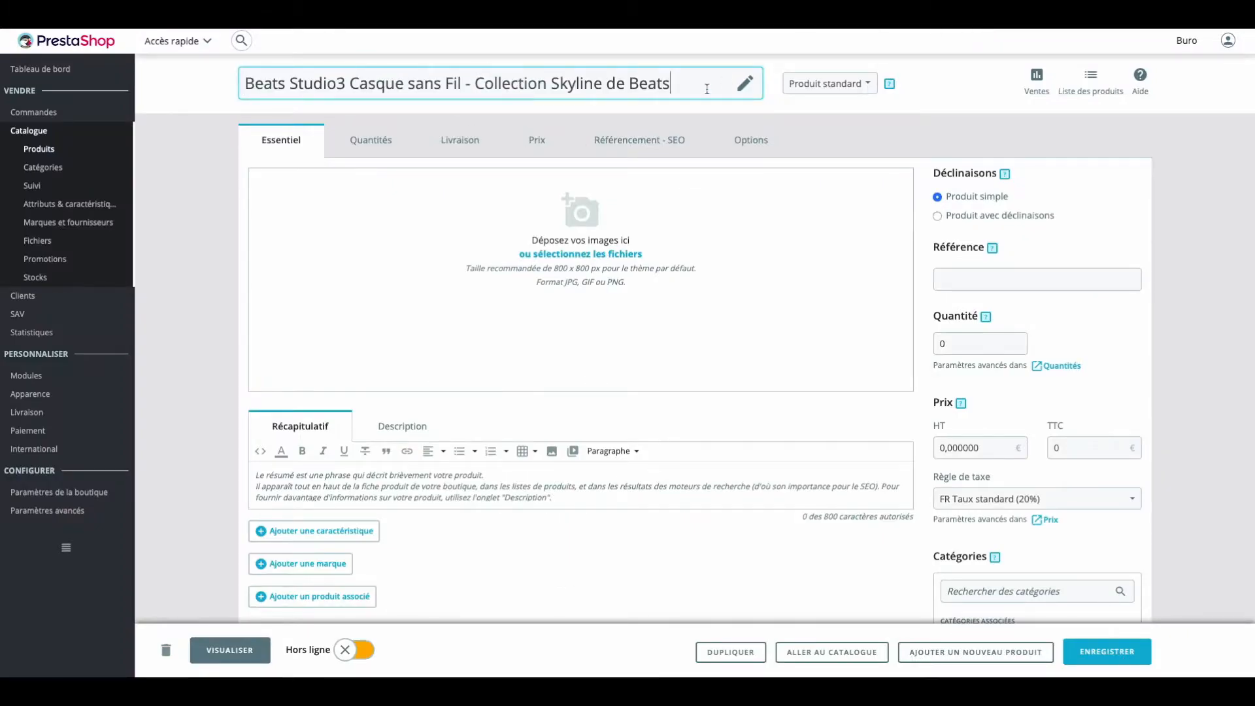
{"action": "left_click", "coordinate": [1121, 651]}
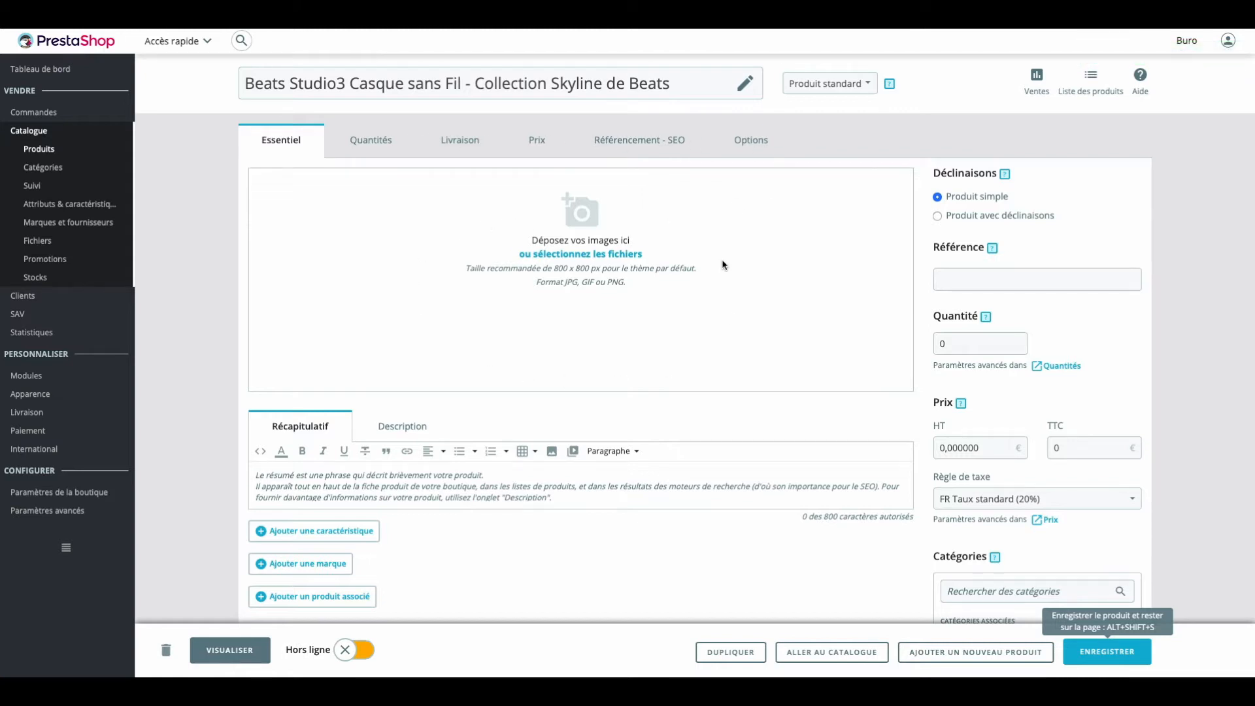
Upload the five "_SL1500_.jpg" headphone images from the Téléchargements folder to the product
{"action": "left_click", "coordinate": [561, 255]}
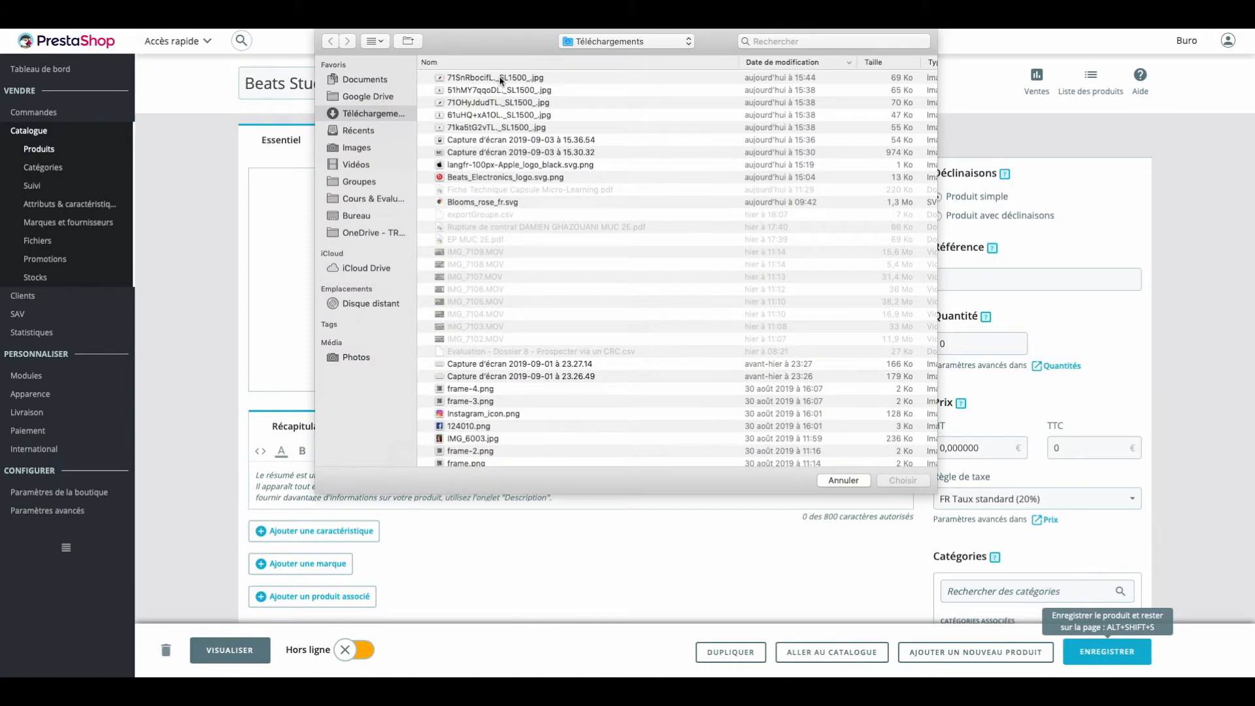
{"action": "left_click", "coordinate": [500, 80]}
{"action": "left_click", "coordinate": [499, 128], "text": "shift"}
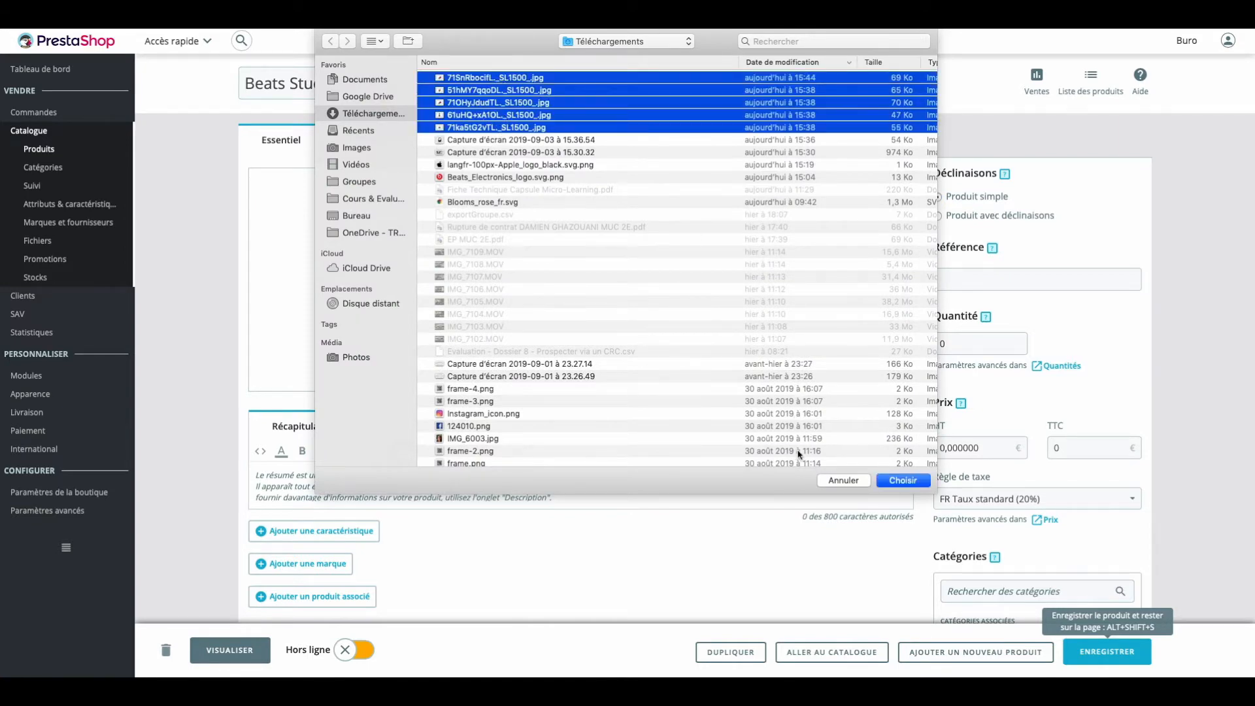
{"action": "left_click", "coordinate": [884, 481]}
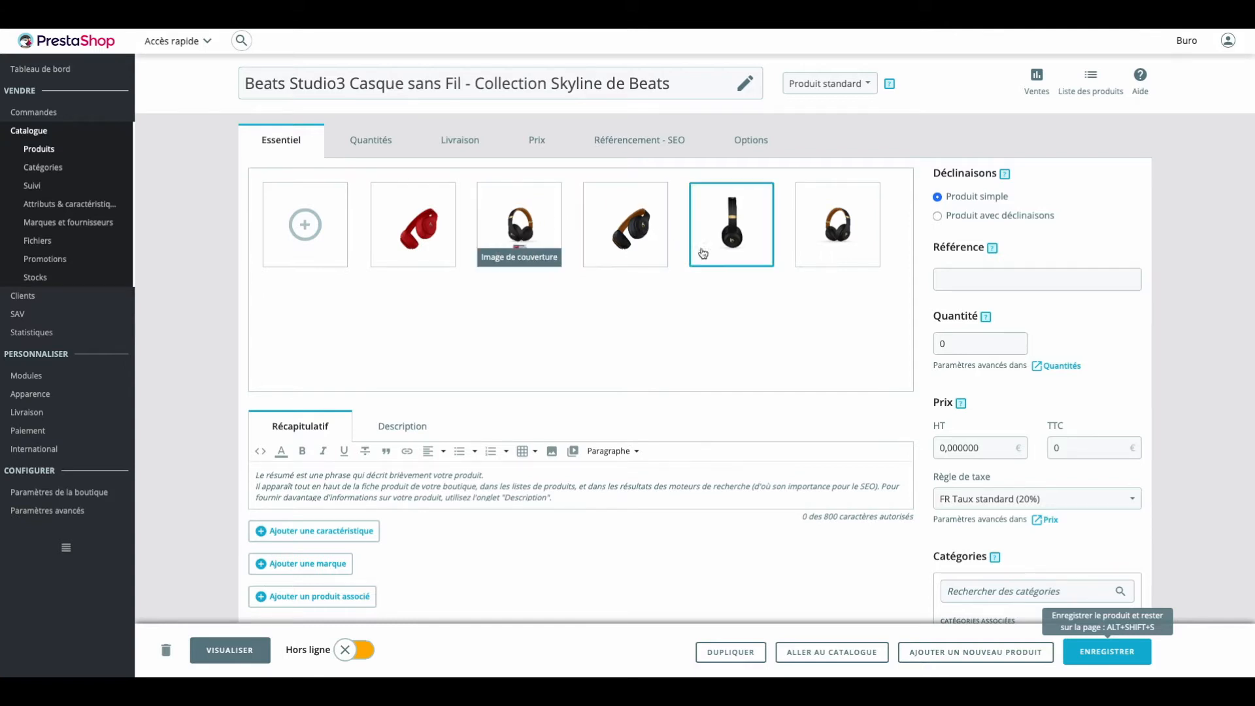
Set the last product image, the black and tan headphones, as the cover image and save the product
{"action": "left_click", "coordinate": [811, 244]}
{"action": "left_click", "coordinate": [705, 183]}
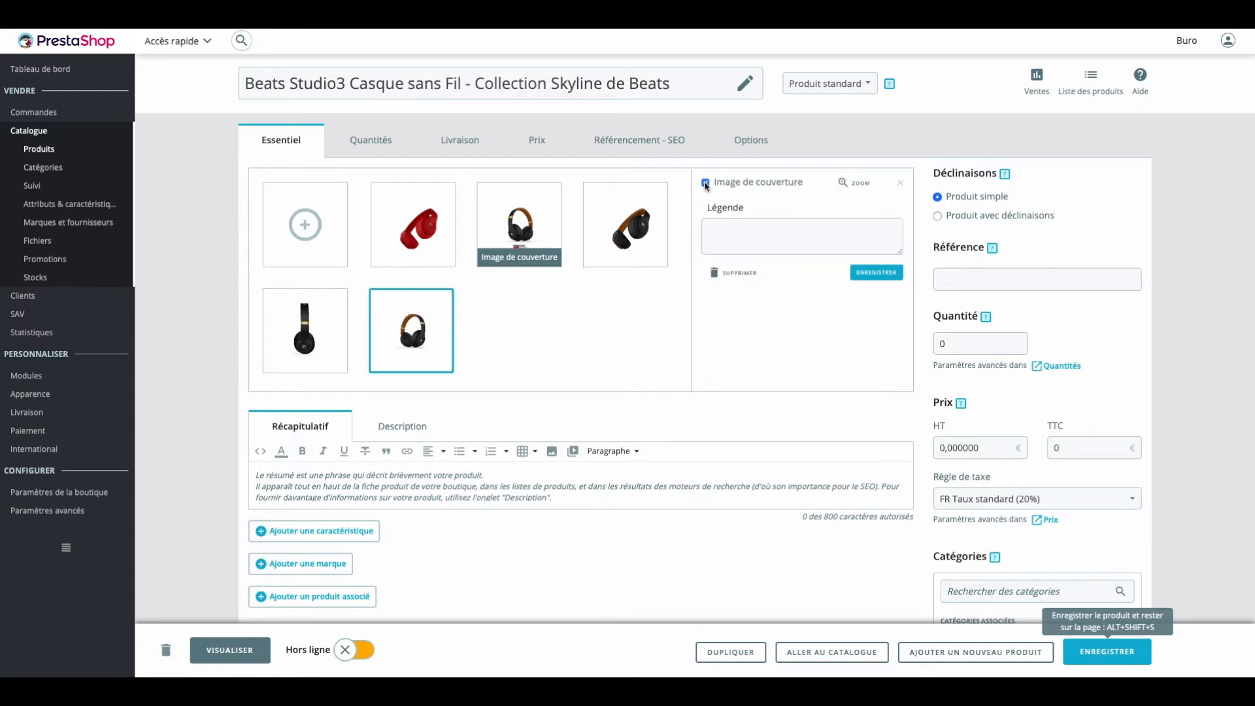
{"action": "left_click", "coordinate": [882, 273]}
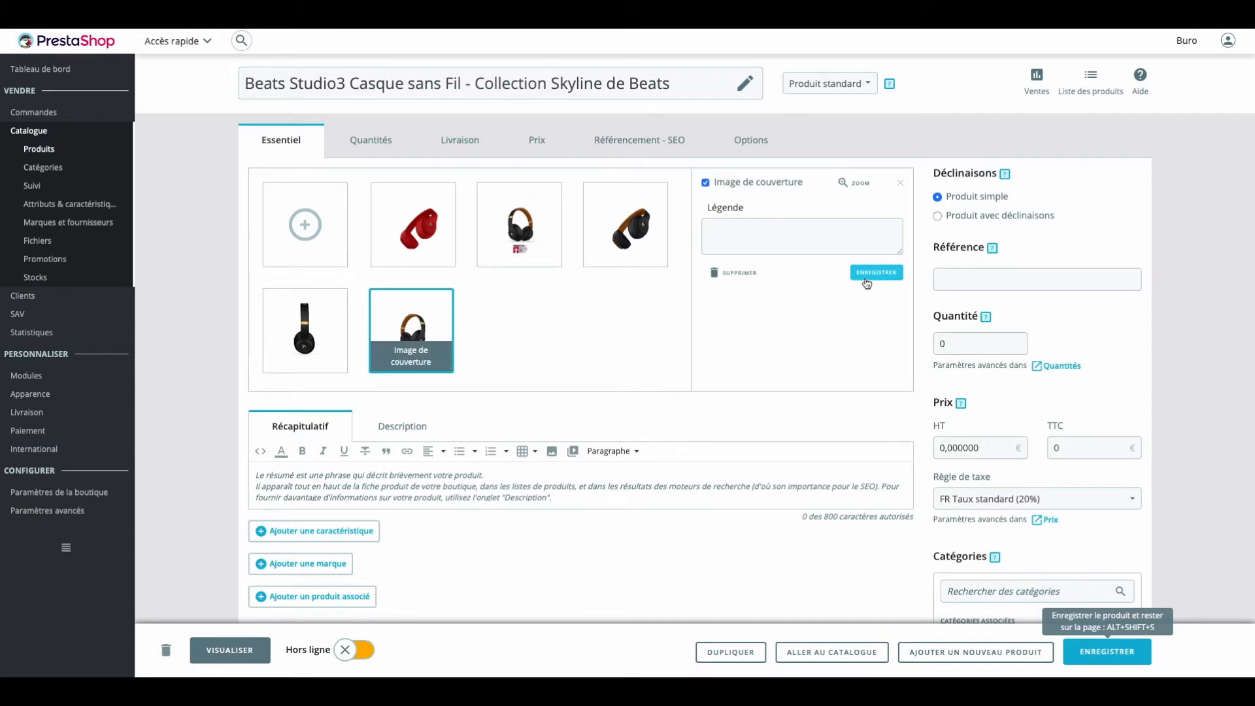
{"action": "left_click", "coordinate": [900, 182]}
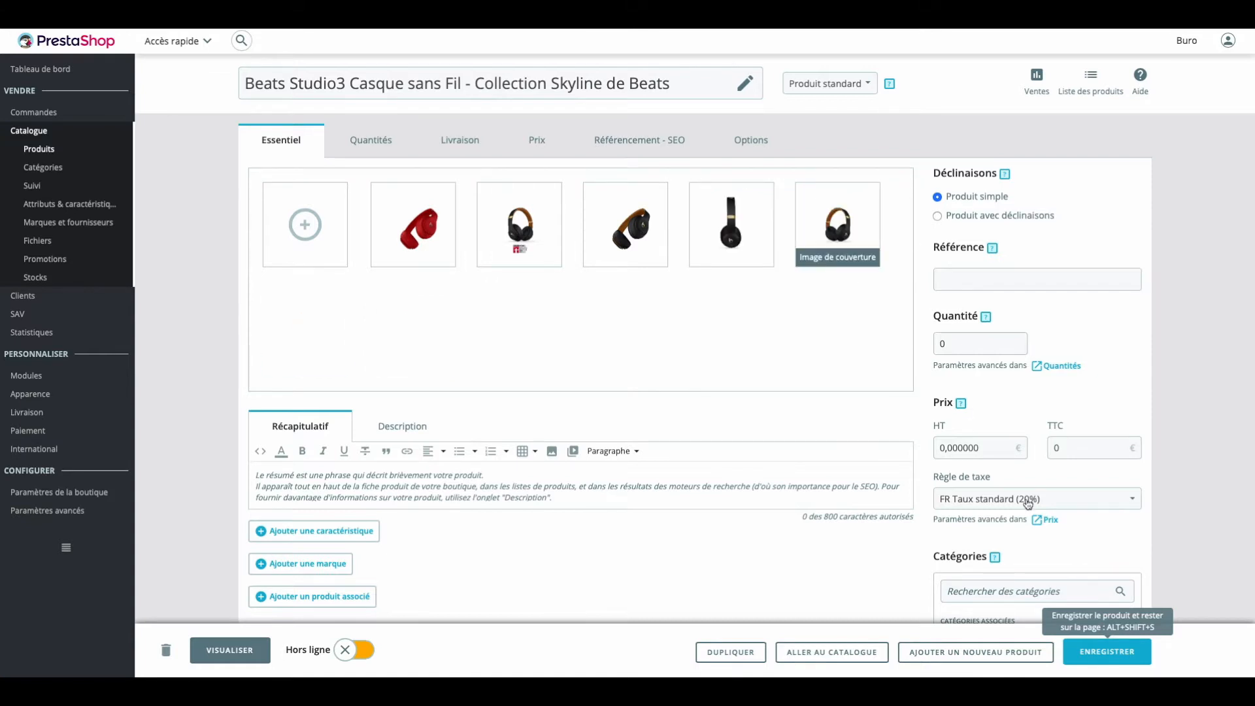
{"action": "left_click", "coordinate": [1133, 657]}
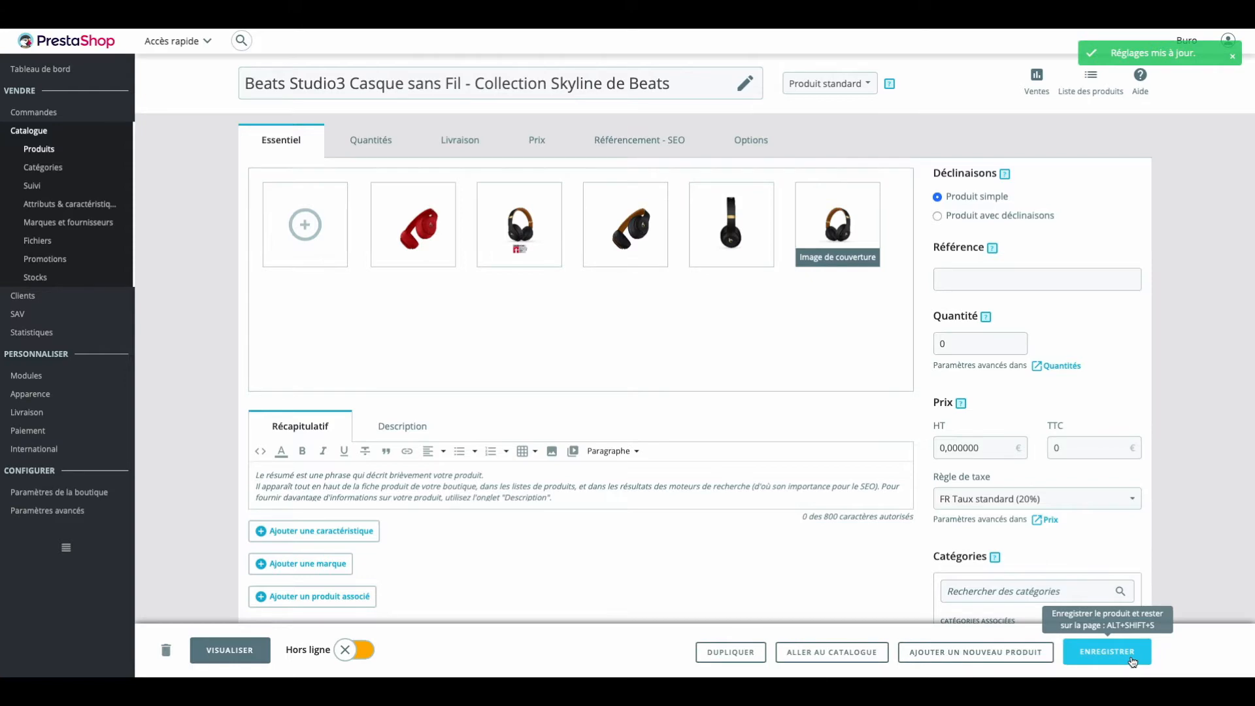
Fill the product summary with the Word sheet's sentence on Beats and Apple changing music listening, ending at "des casques Beats Studio3"
{"action": "scroll", "coordinate": [923, 234], "scroll_direction": "down", "scroll_amount": 3}
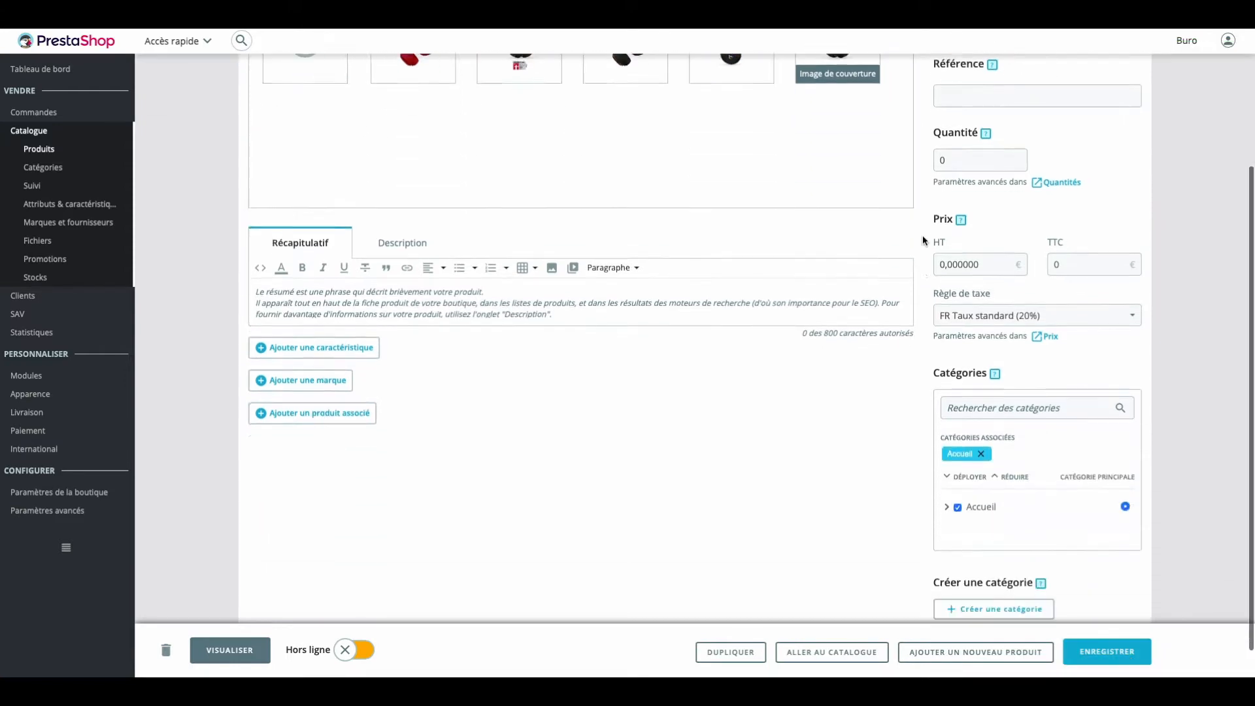
{"action": "scroll", "coordinate": [816, 369], "scroll_direction": "up", "scroll_amount": 3}
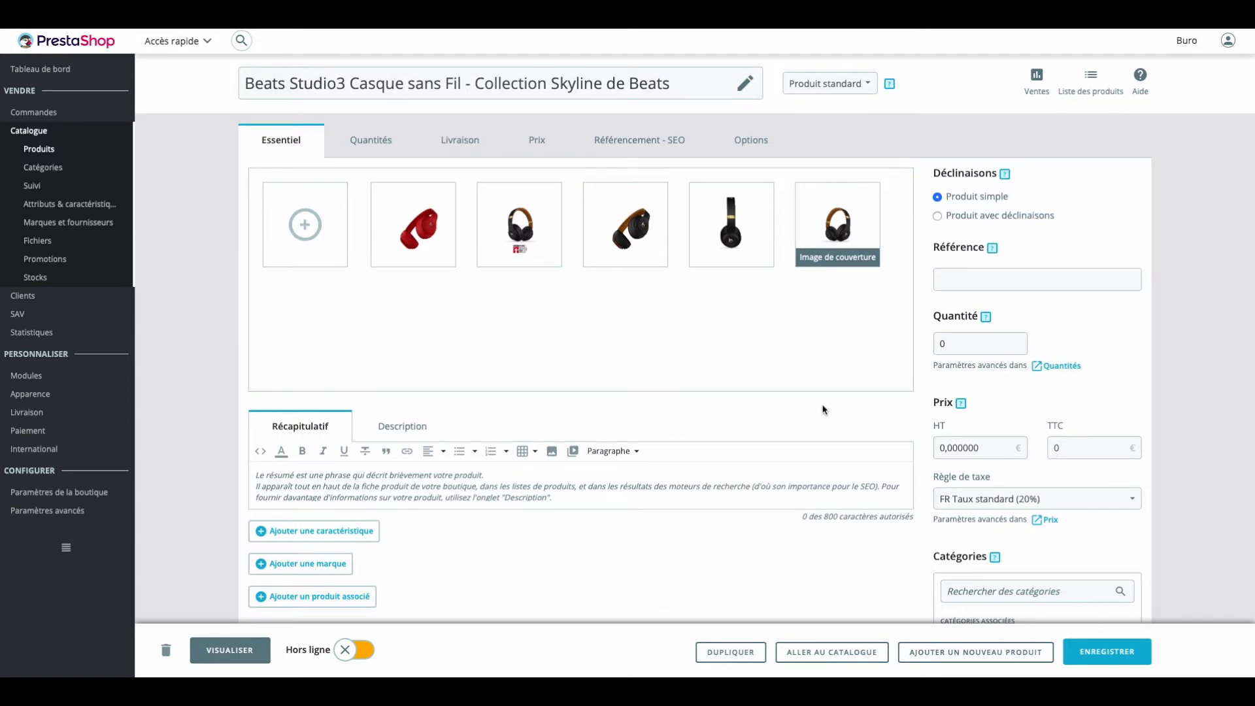
{"action": "scroll", "coordinate": [722, 261], "scroll_direction": "down", "scroll_amount": 2}
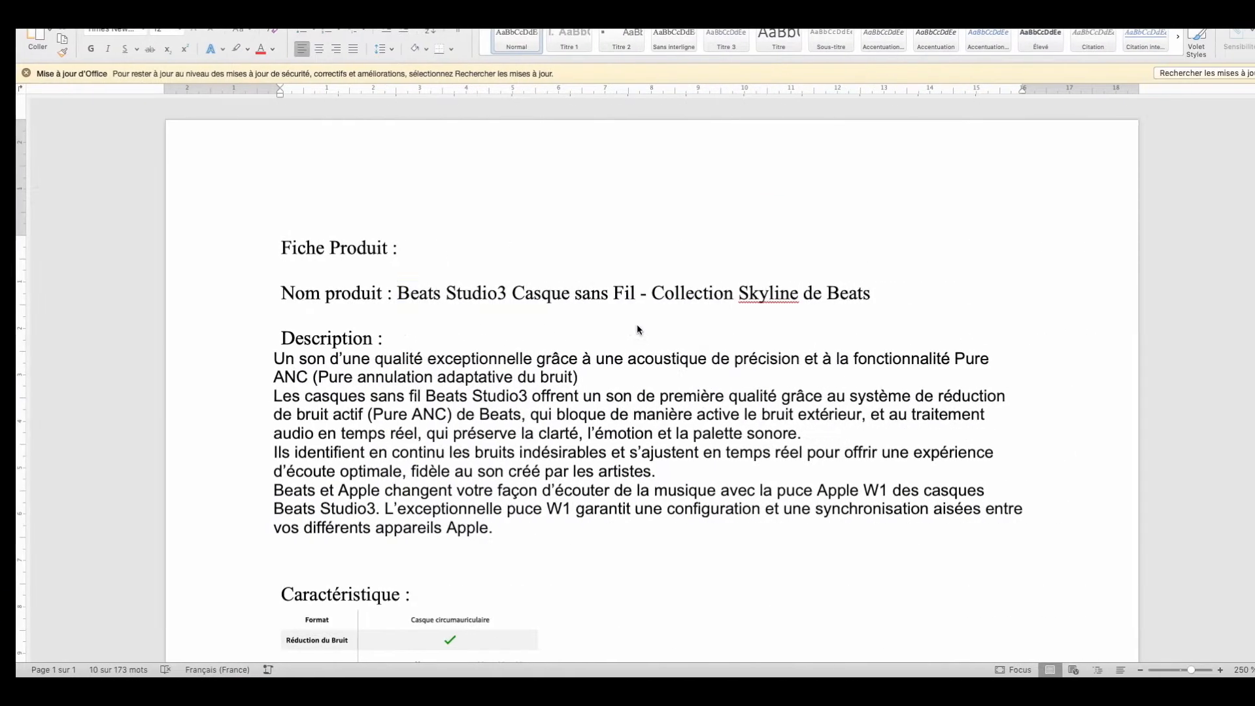
{"action": "left_click_drag", "start_coordinate": [382, 288], "coordinate": [851, 288]}
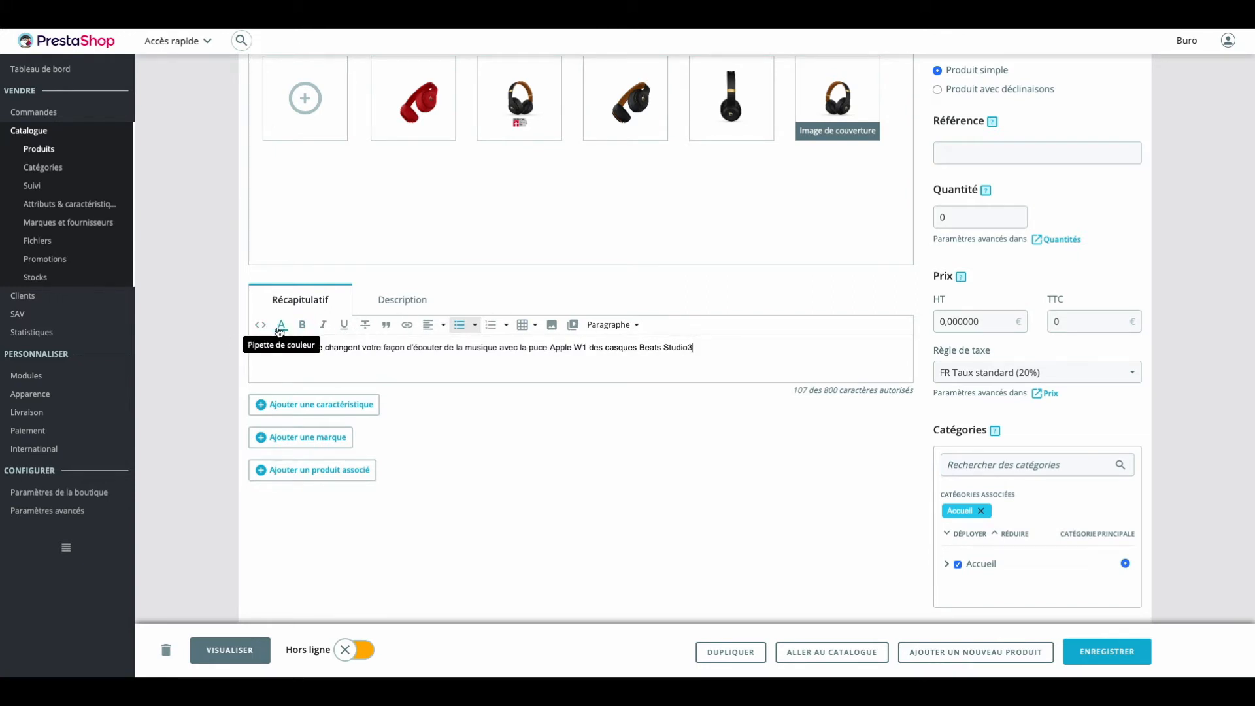
Copy the full description text from the Word product sheet into the product's Description in PrestaShop
{"action": "left_click", "coordinate": [383, 304]}
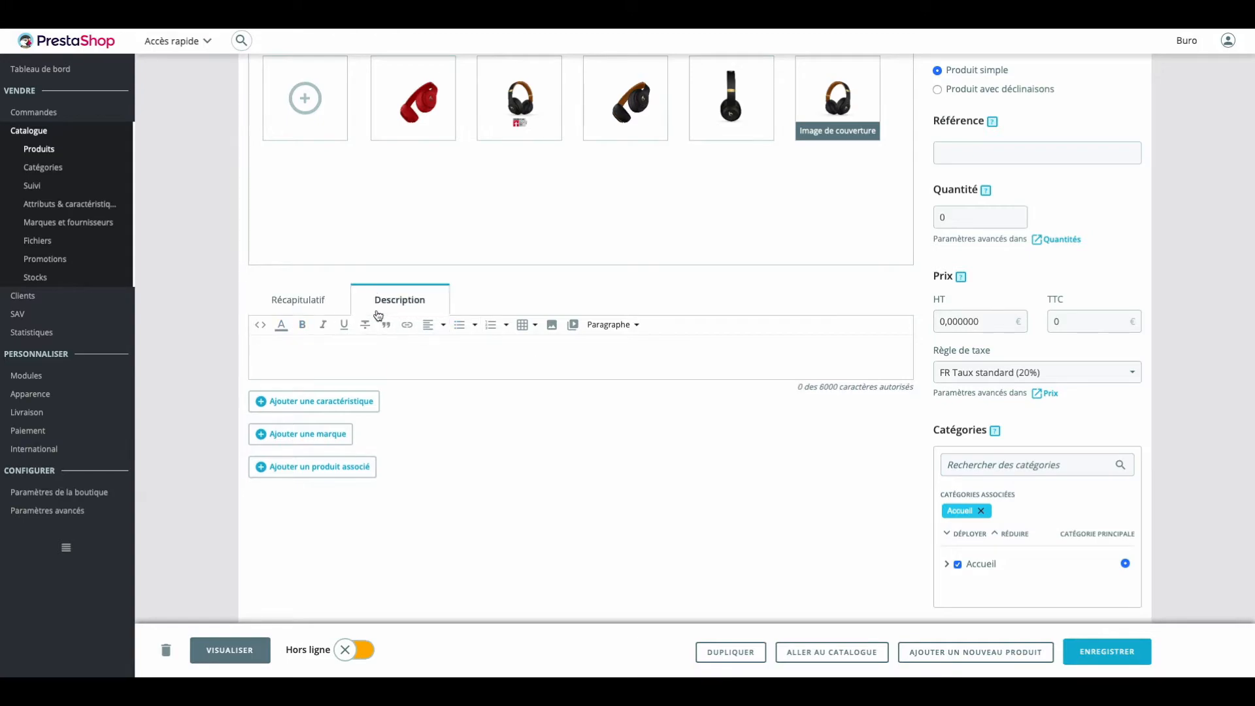
{"action": "key", "text": "ctrl+Right"}
{"action": "left_click_drag", "start_coordinate": [256, 359], "coordinate": [557, 533]}
{"action": "key", "text": "ctrl+c"}
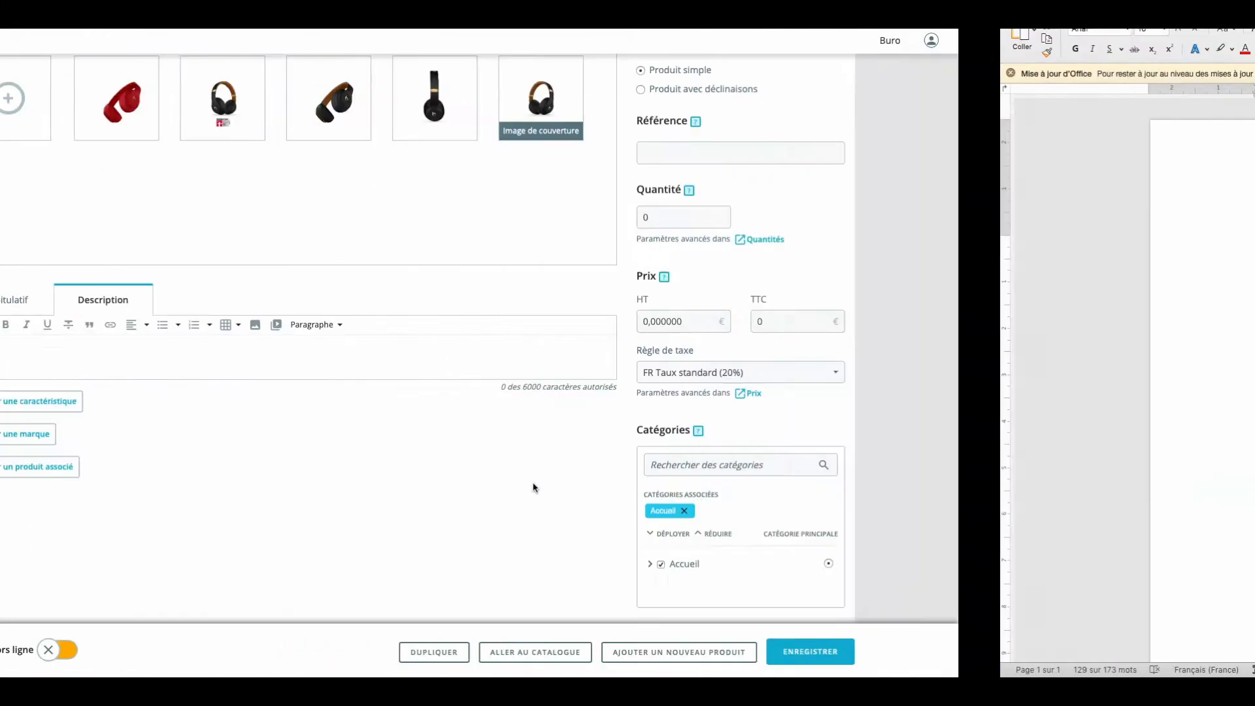
{"action": "key", "text": "ctrl+Left"}
{"action": "left_click", "coordinate": [458, 349]}
{"action": "key", "text": "ctrl+v"}
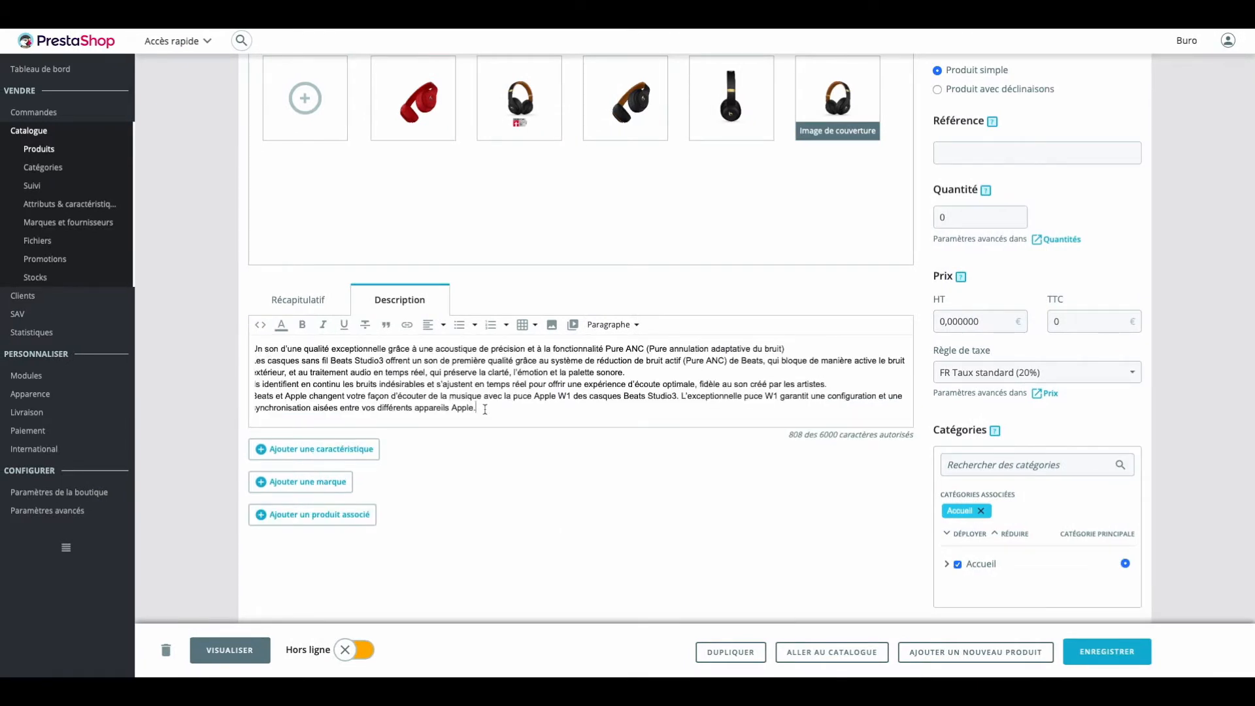
Add the characteristic "Format Casque Audio" with the predefined value "Casque circumauriculaire", following the Word product sheet
{"action": "left_click", "coordinate": [335, 450]}
{"action": "key", "text": "ctrl+Right"}
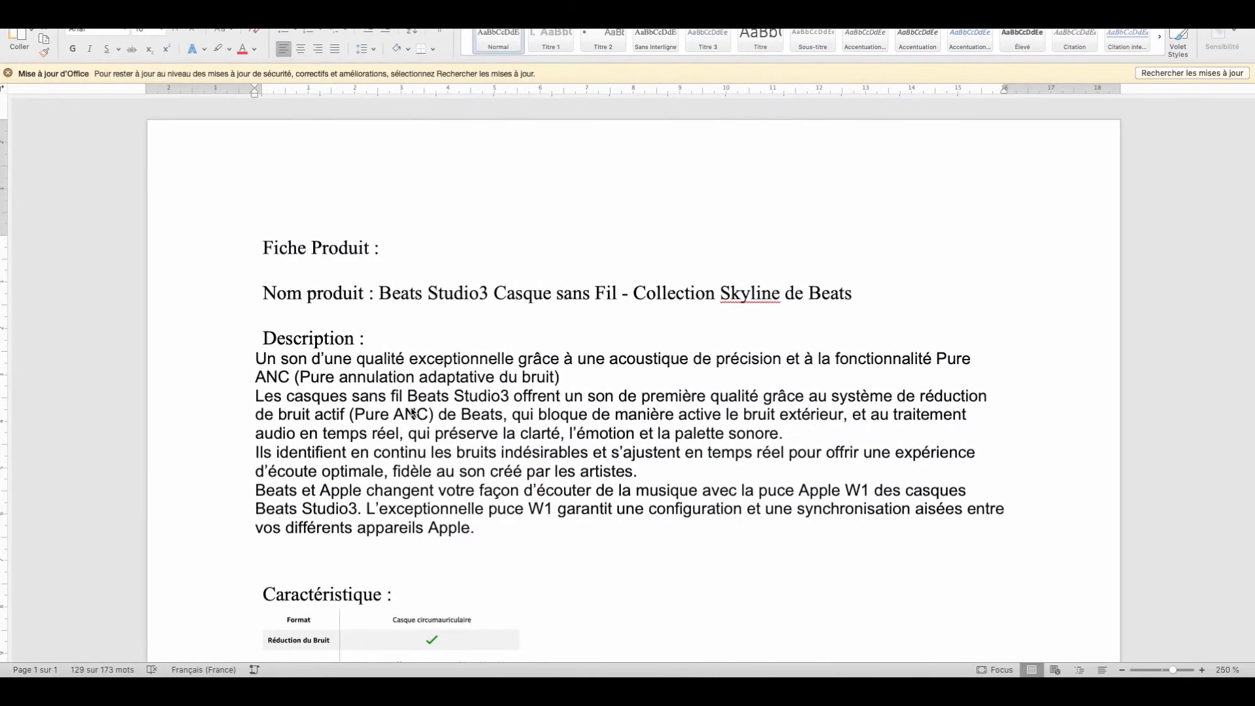
{"action": "scroll", "coordinate": [412, 410], "scroll_direction": "down", "scroll_amount": 5}
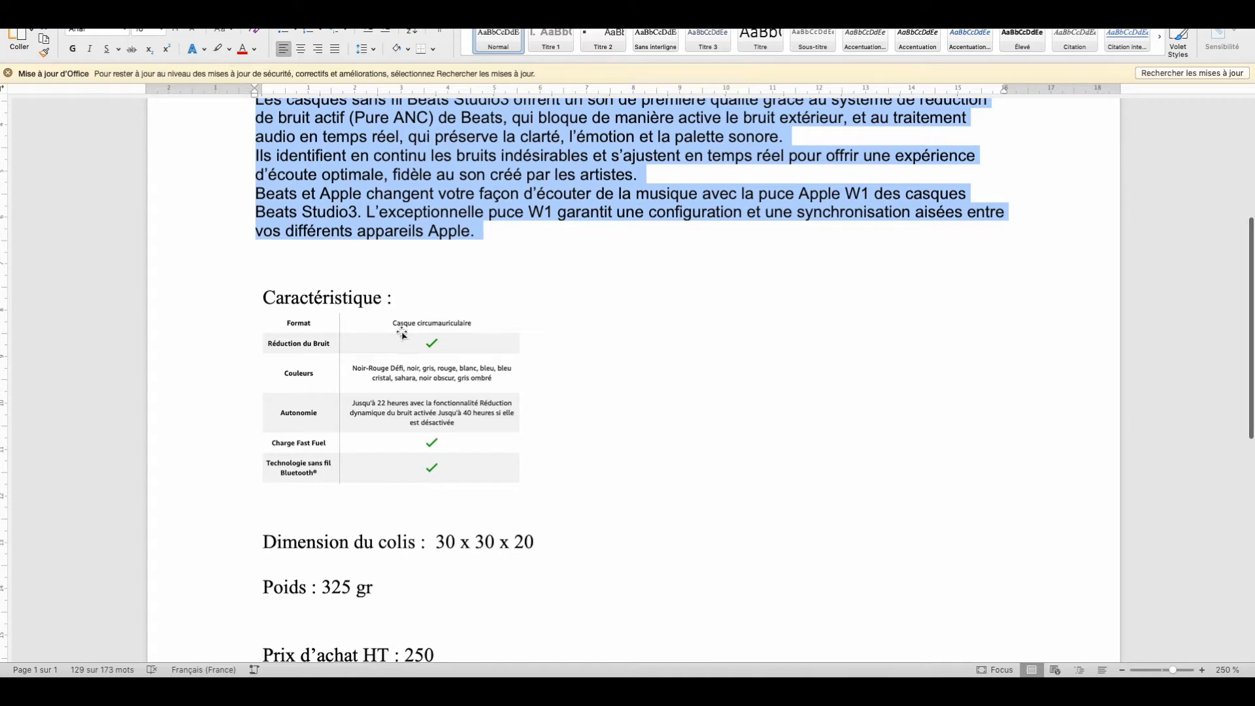
{"action": "key", "text": "ctrl+Left"}
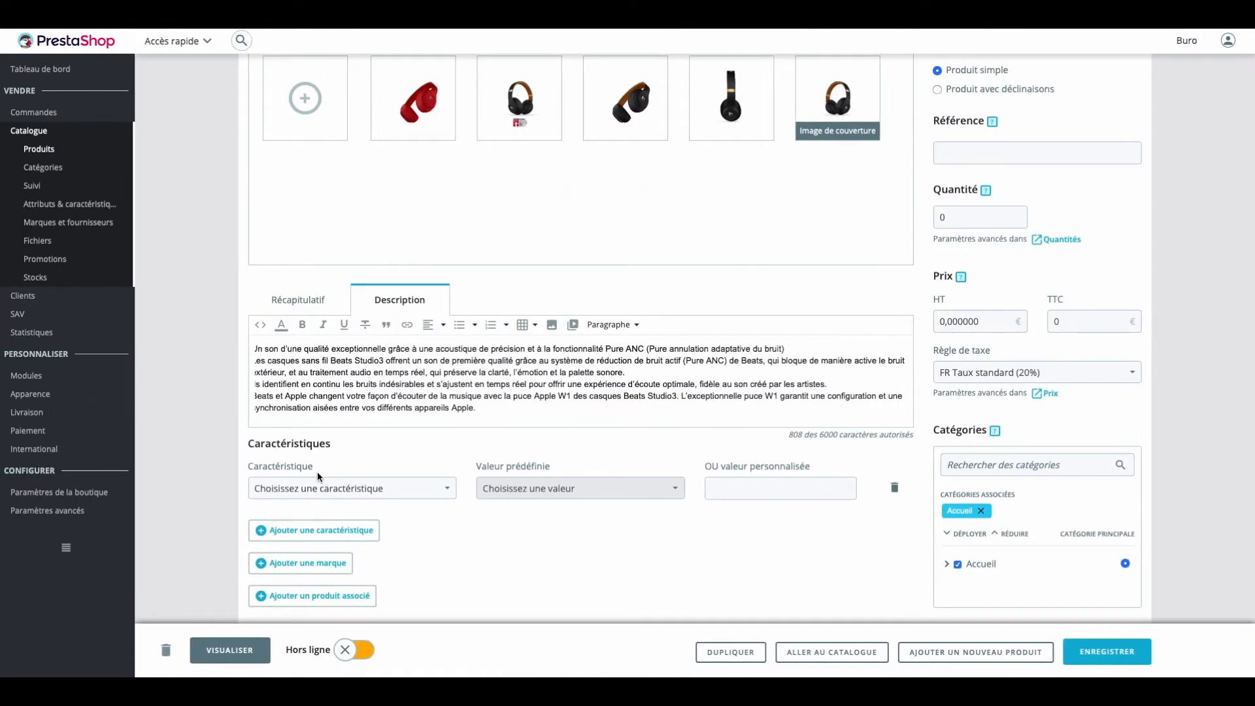
{"action": "left_click", "coordinate": [320, 489]}
{"action": "left_click", "coordinate": [341, 558]}
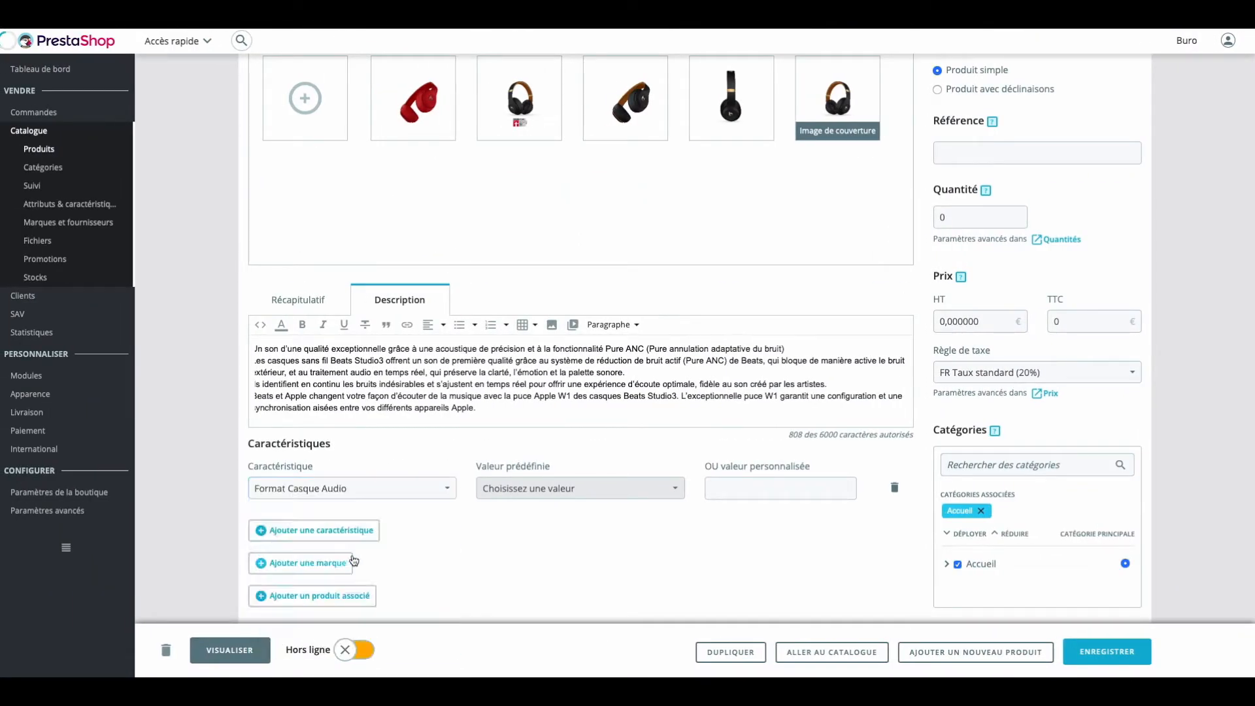
{"action": "left_click", "coordinate": [529, 496]}
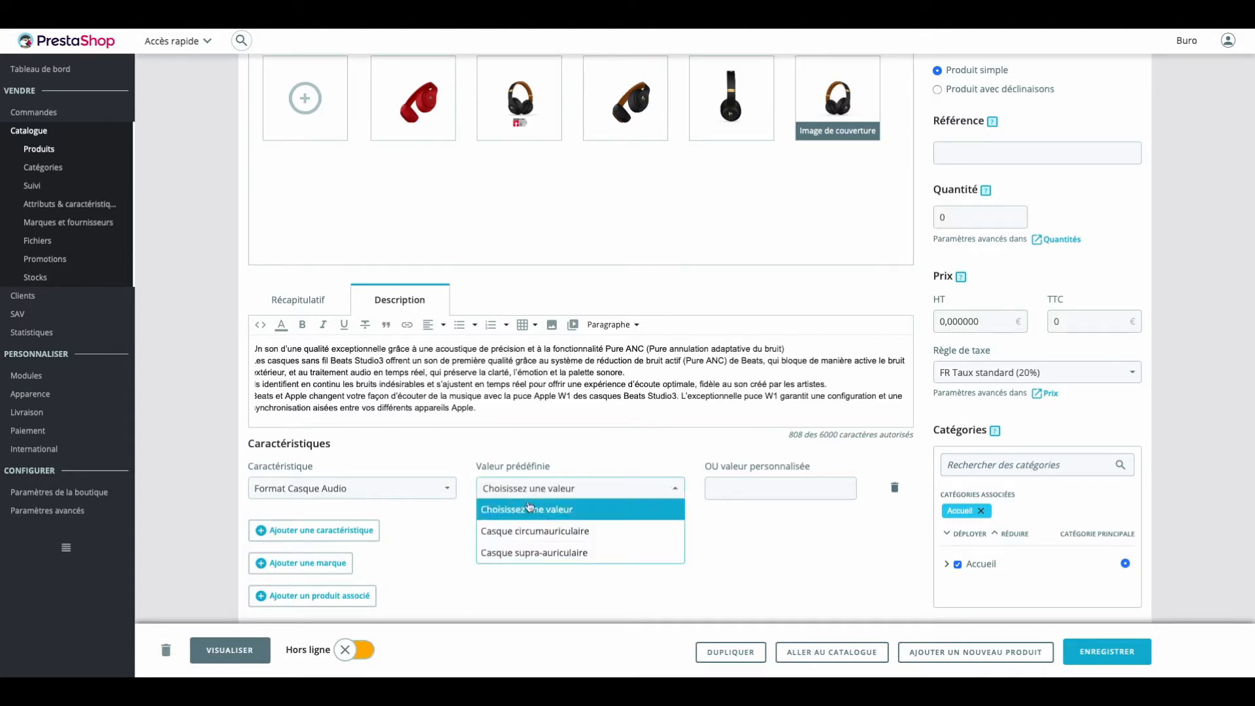
{"action": "left_click", "coordinate": [555, 540]}
Add a second characteristic, "Réduction du Bruit", with the predefined value "Oui", following the Word product sheet
{"action": "left_click", "coordinate": [350, 532]}
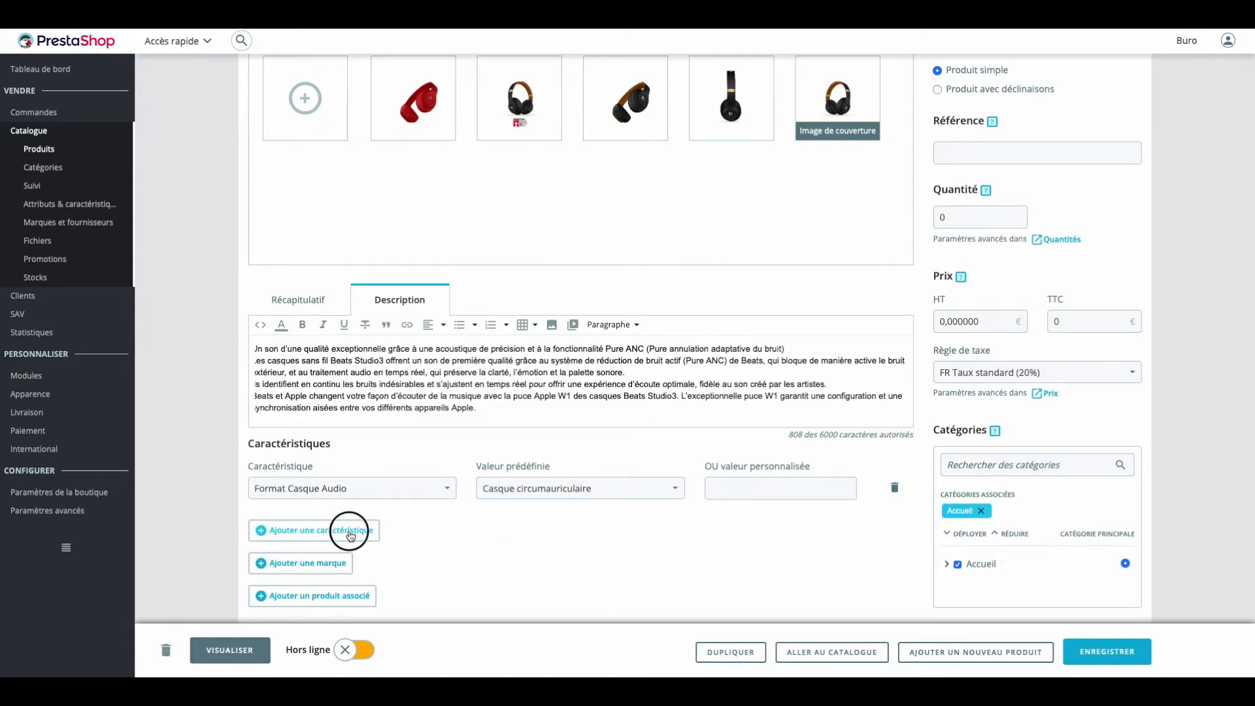
{"action": "key", "text": "ctrl+Right"}
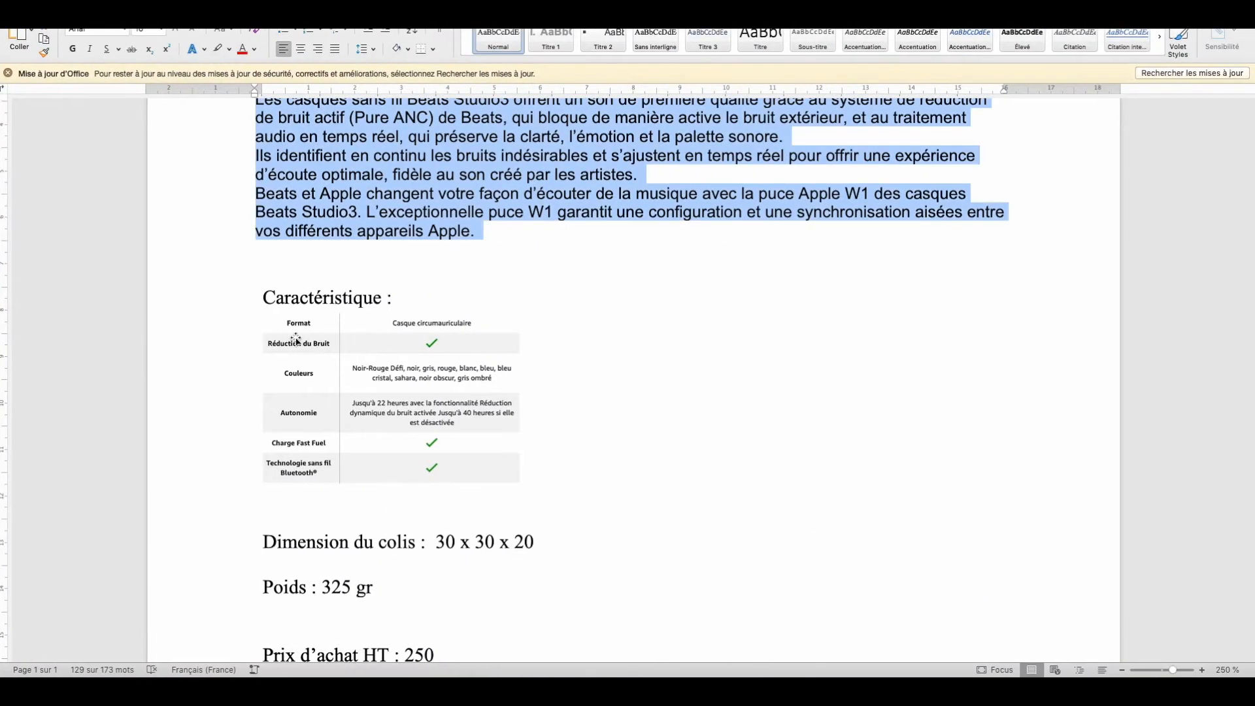
{"action": "key", "text": "ctrl+Left"}
{"action": "left_click", "coordinate": [300, 549]}
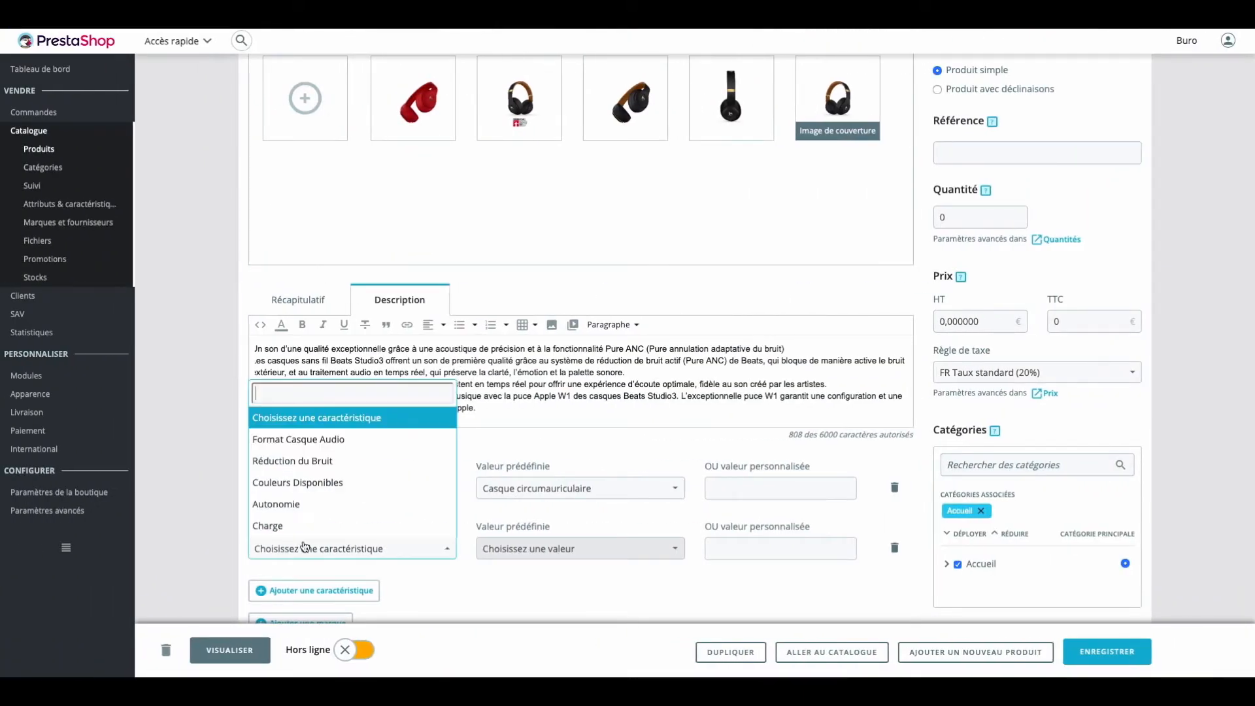
{"action": "left_click", "coordinate": [306, 461]}
{"action": "left_click", "coordinate": [510, 554]}
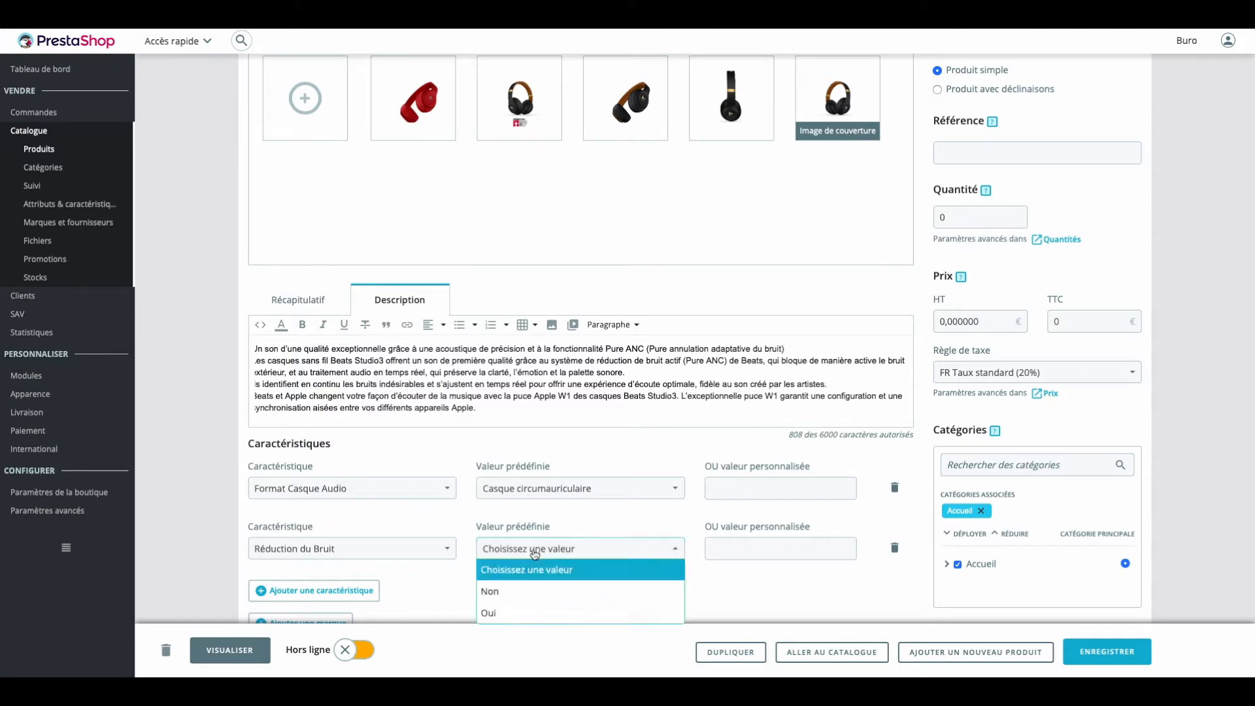
{"action": "left_click", "coordinate": [521, 611]}
Add the characteristic "Couleurs Disponibles" with the Word sheet's colour list, from "Noir-Rouge Défi" to "gris ombré", as custom value
{"action": "scroll", "coordinate": [483, 544], "scroll_direction": "down", "scroll_amount": 2}
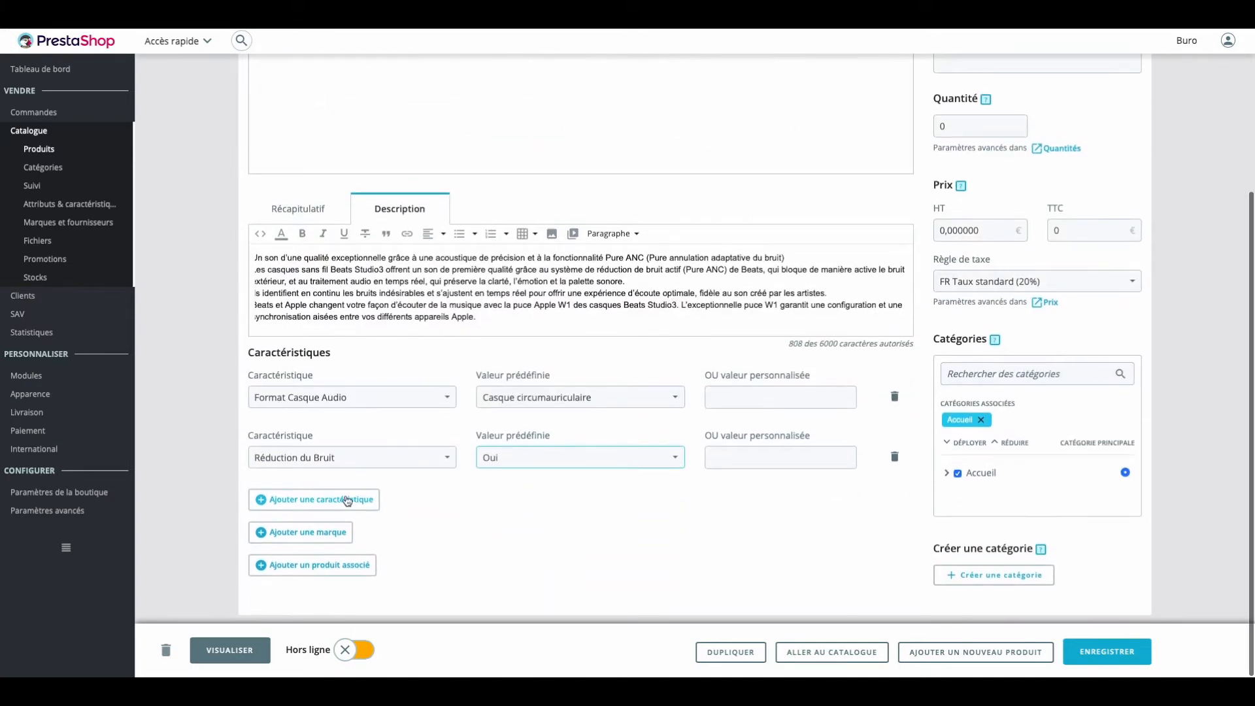
{"action": "left_click", "coordinate": [347, 501]}
{"action": "key", "text": "ctrl+Right"}
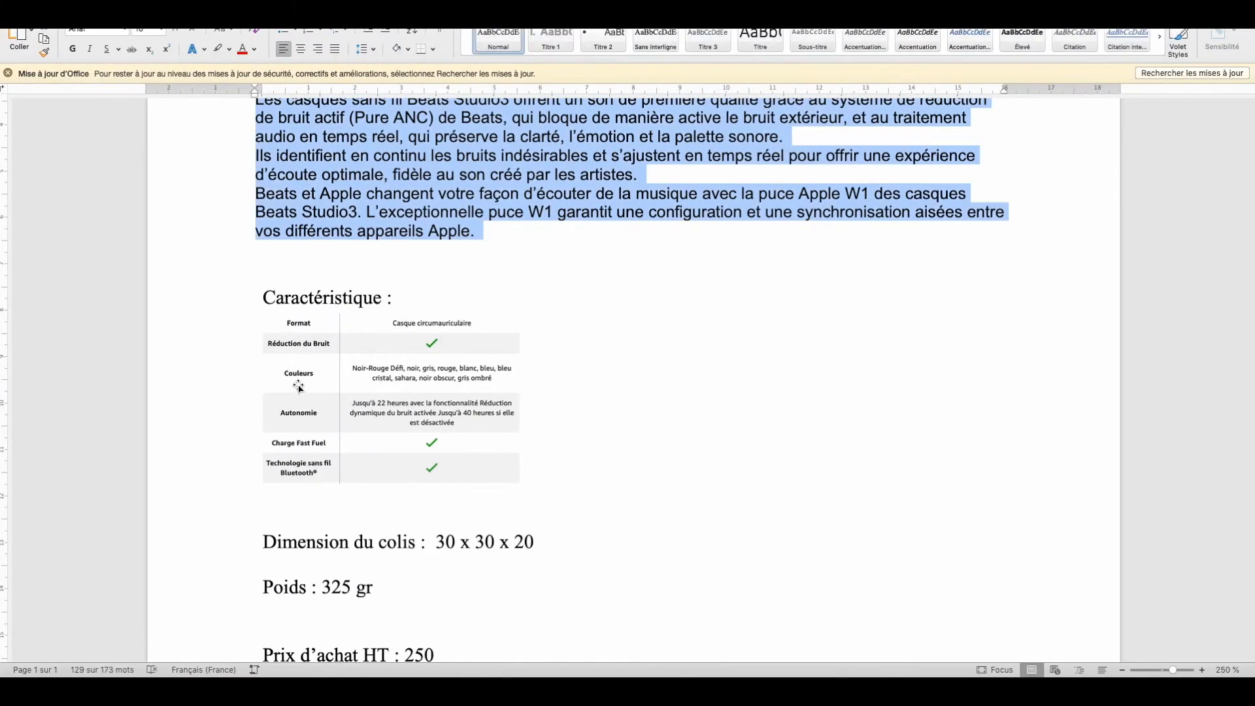
{"action": "key", "text": "ctrl+Left"}
{"action": "left_click", "coordinate": [265, 518]}
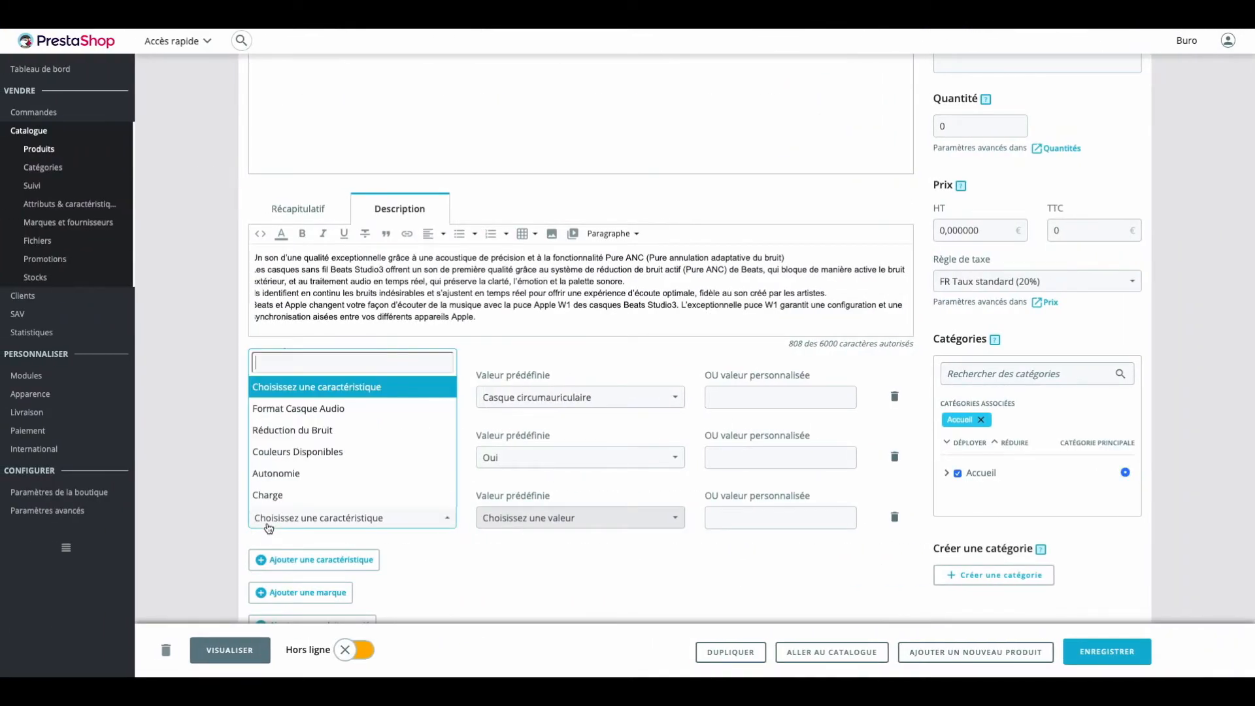
{"action": "left_click", "coordinate": [311, 449]}
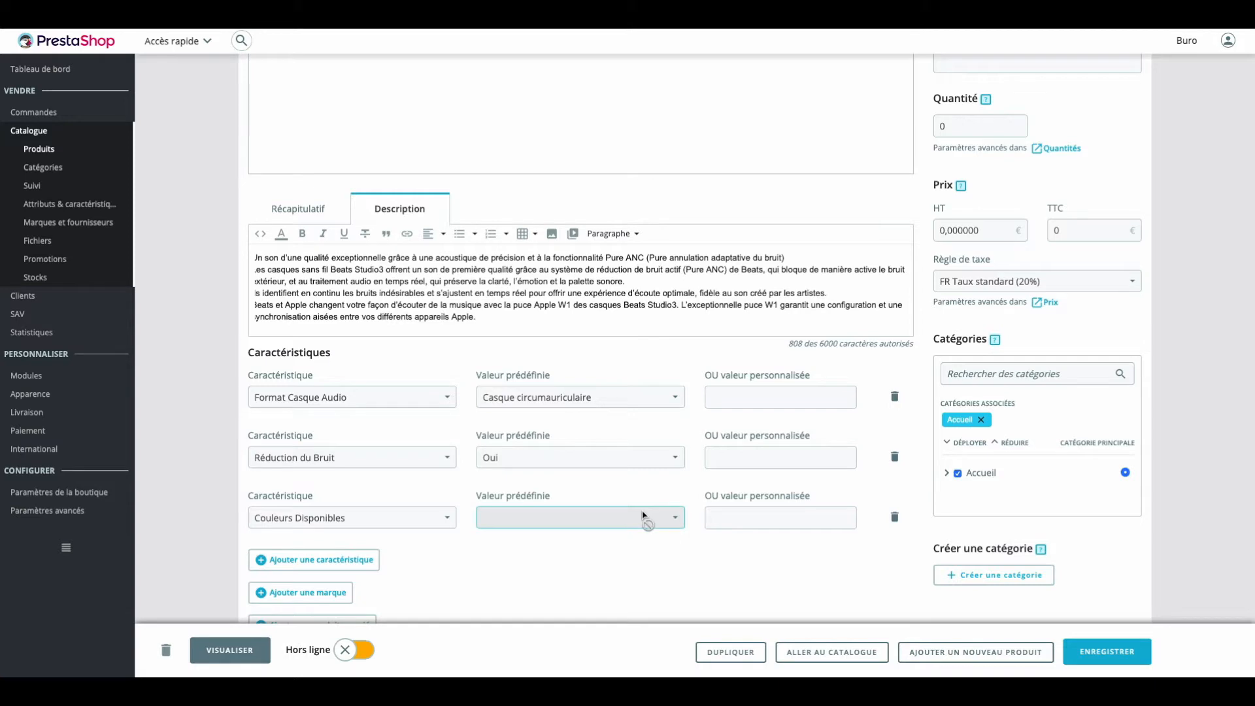
{"action": "left_click", "coordinate": [804, 528]}
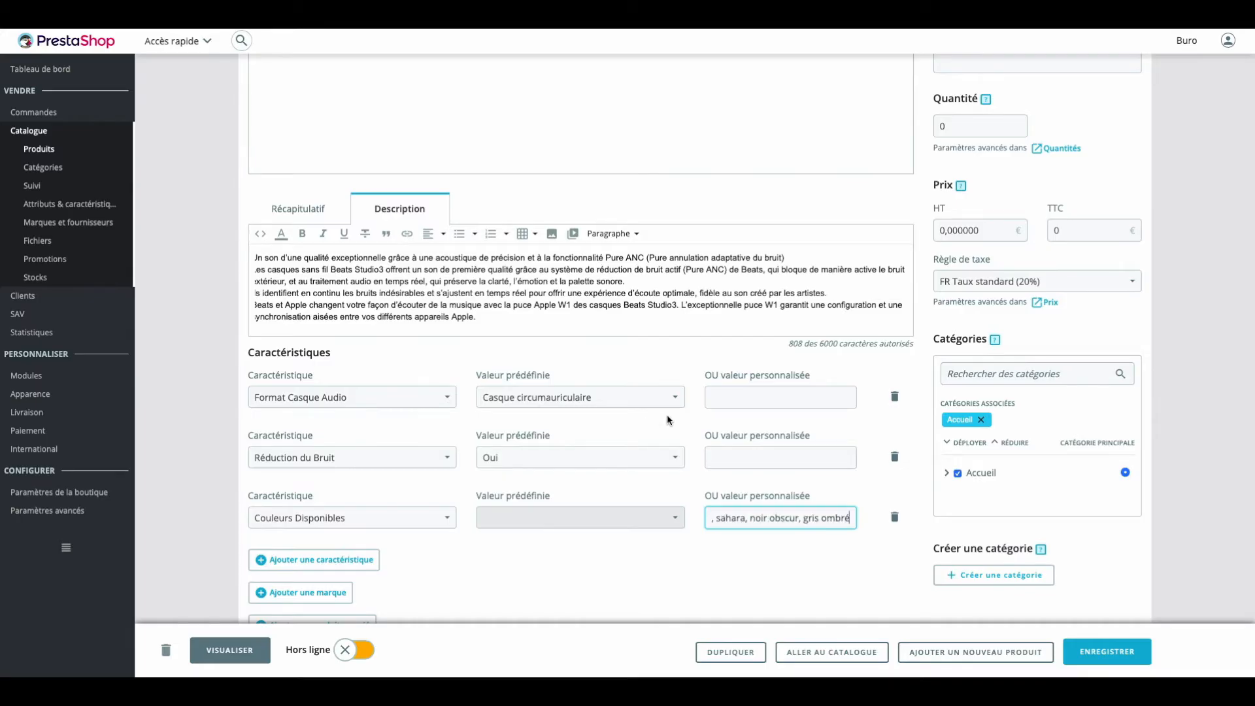
Add the characteristics "Autonomie", with the Word sheet's "Jusqu'à 22 heures" text as custom value, and "Charge", with the predefined value "Fast Fuel"
{"action": "scroll", "coordinate": [799, 515], "scroll_direction": "down", "scroll_amount": 1}
{"action": "key", "text": "ctrl+Right"}
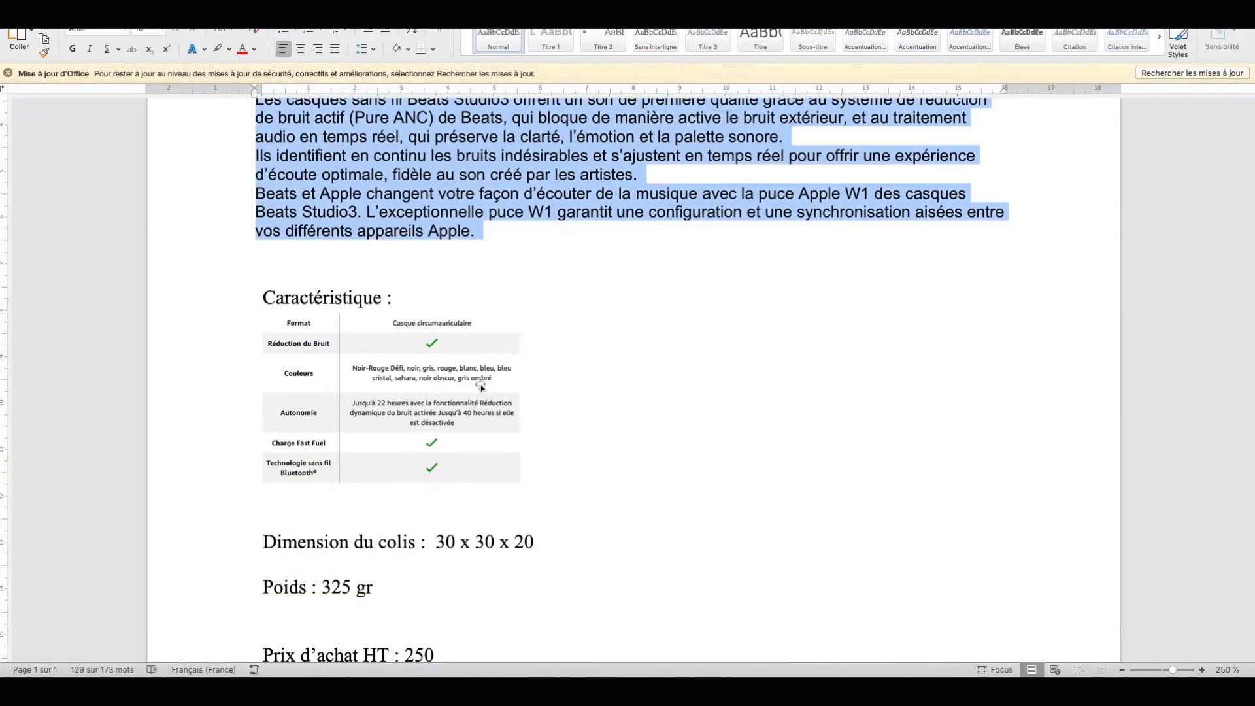
{"action": "key", "text": "ctrl+Left"}
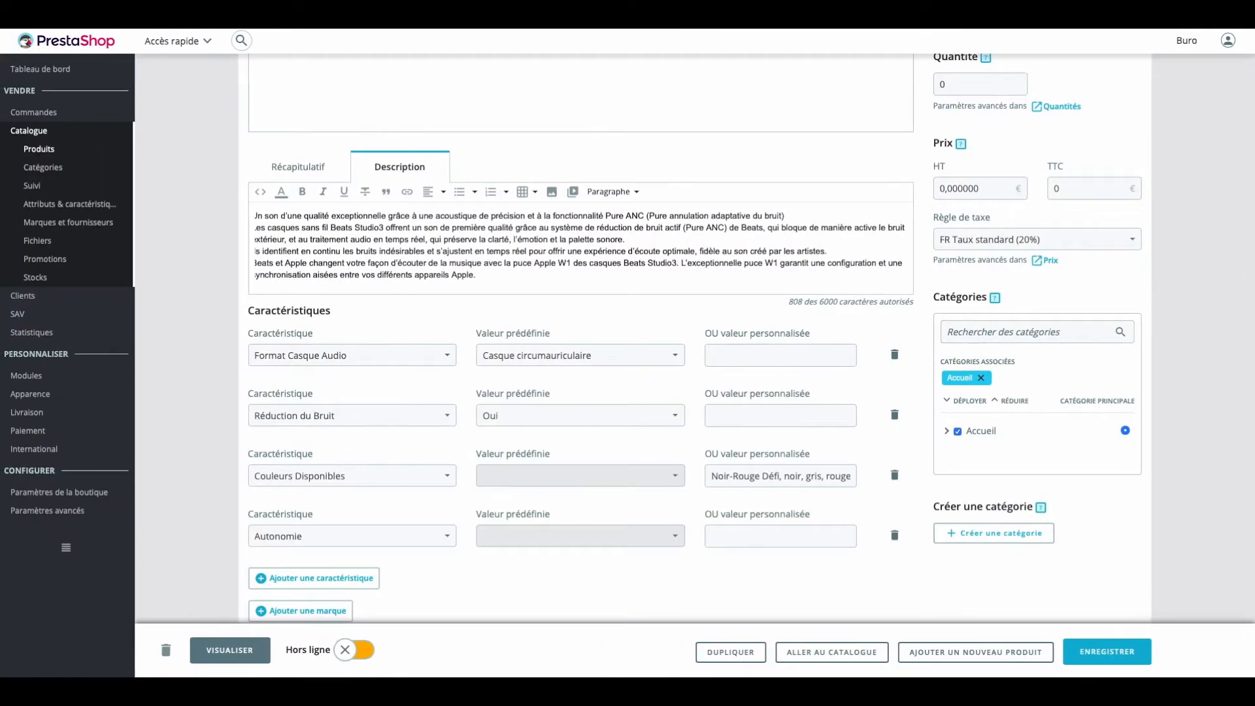
{"action": "left_click", "coordinate": [311, 515]}
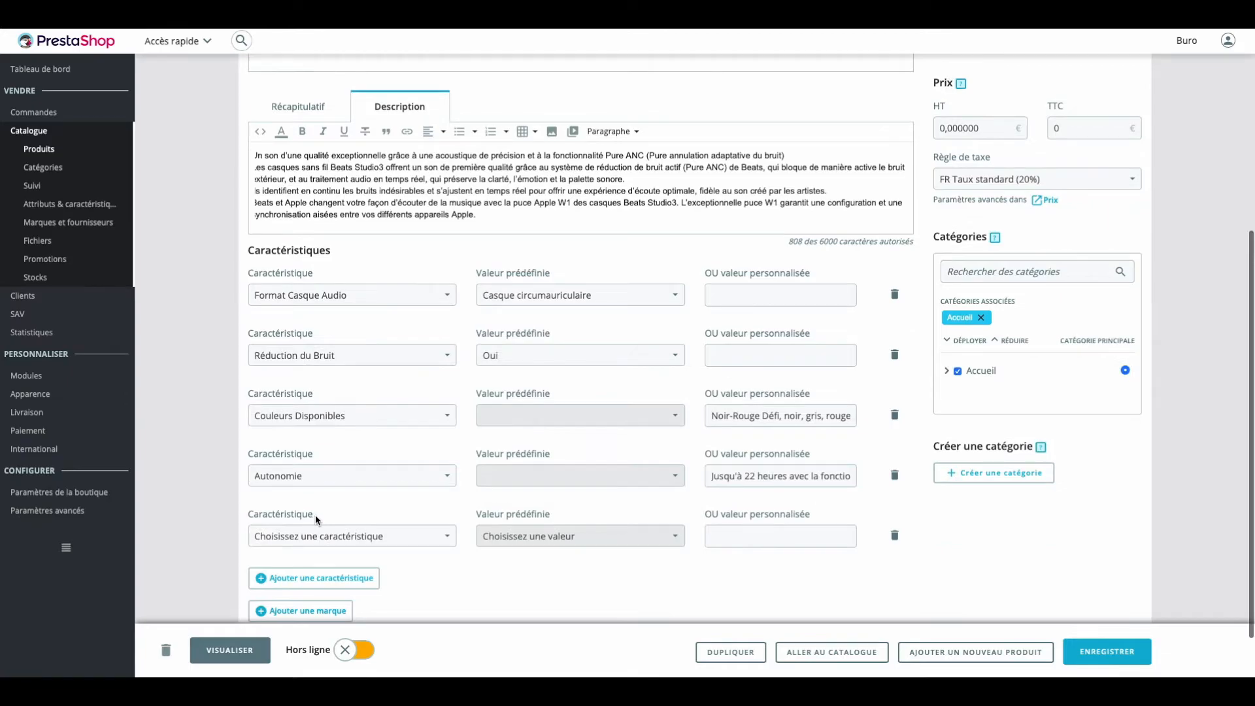
{"action": "key", "text": "ctrl+Right"}
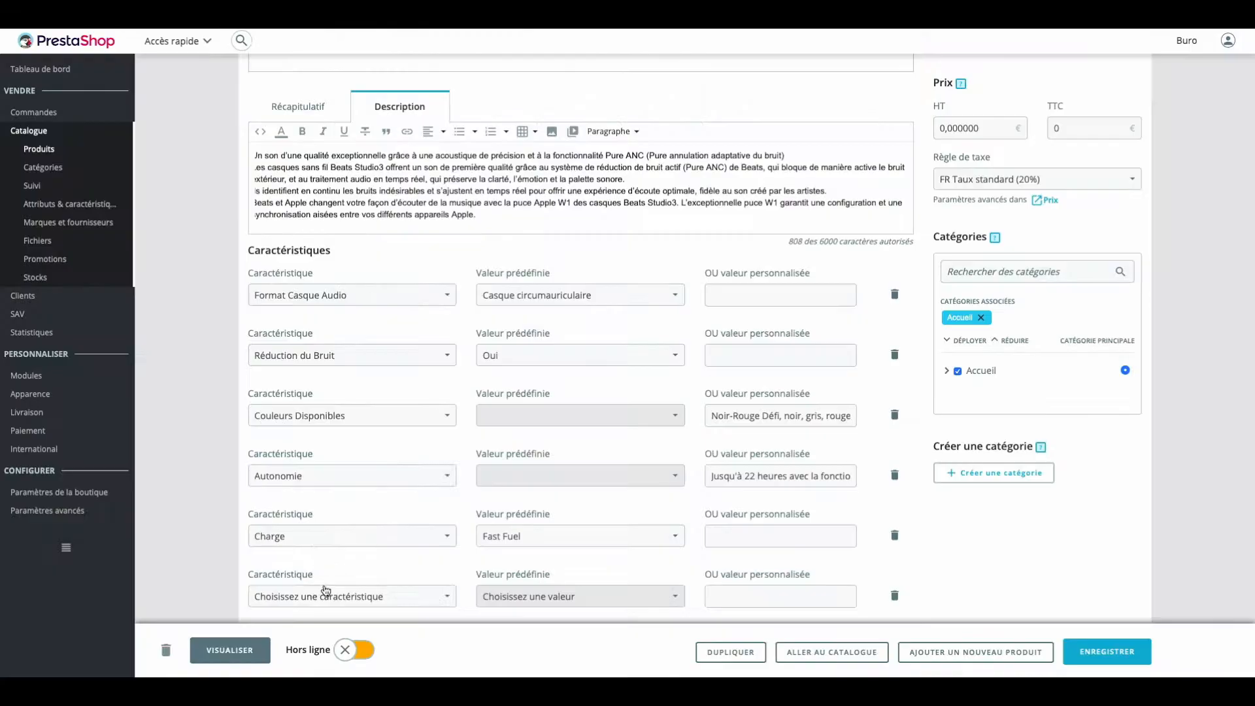
Set the last characteristic to "Connectivité" with the predefined value "Bluetooth" and save the product
{"action": "left_click", "coordinate": [321, 597]}
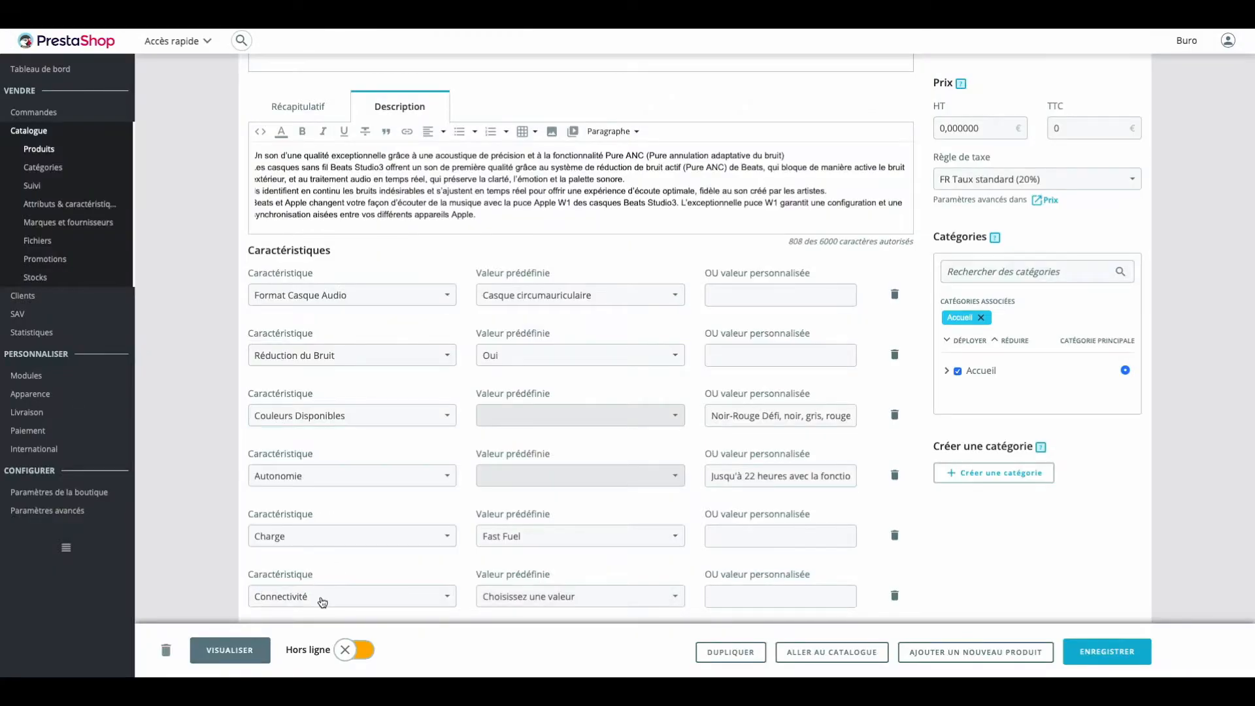
{"action": "left_click", "coordinate": [527, 598]}
{"action": "left_click", "coordinate": [536, 638]}
{"action": "scroll", "coordinate": [523, 490], "scroll_direction": "down", "scroll_amount": 2}
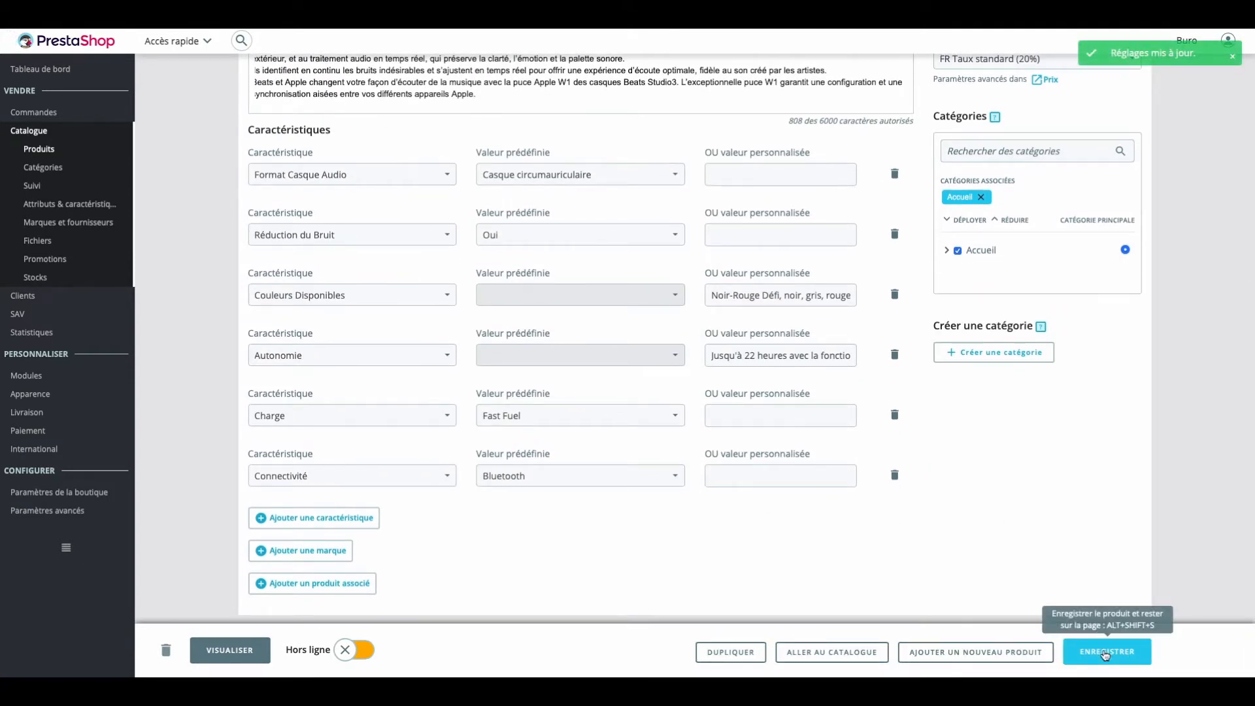
Add the brand "Beats Electronics" to the product
{"action": "left_click", "coordinate": [302, 551]}
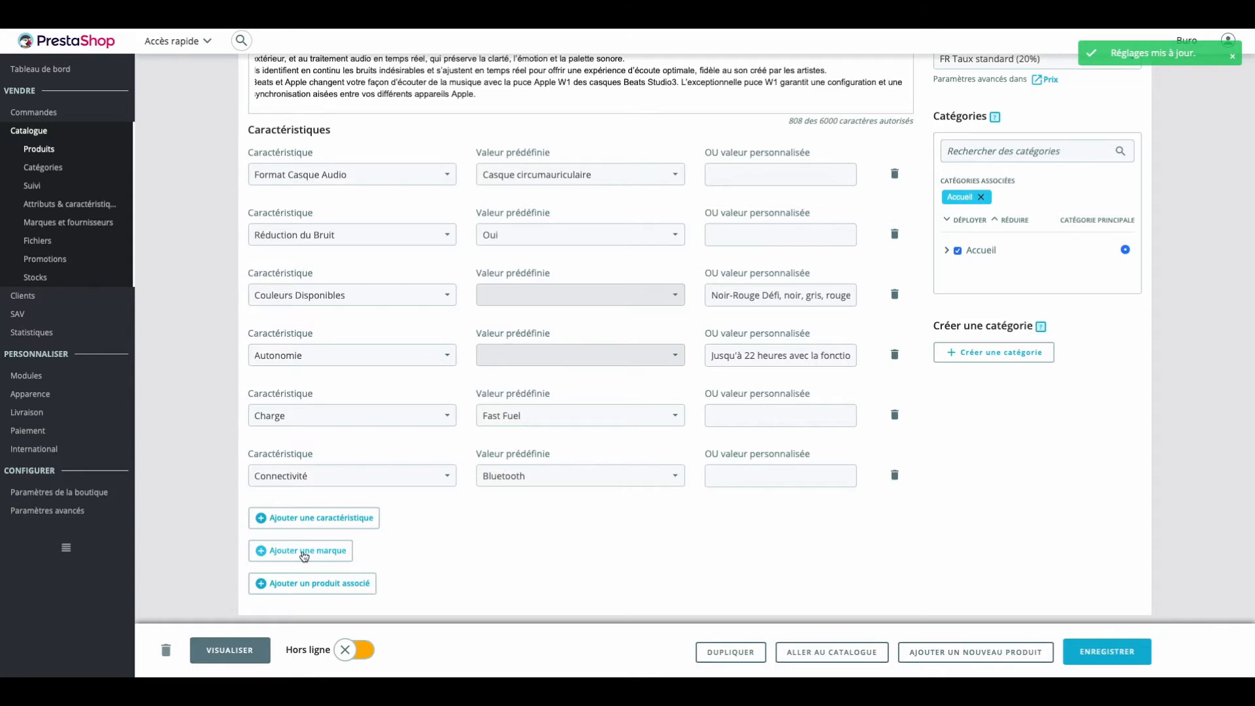
{"action": "left_click", "coordinate": [330, 530]}
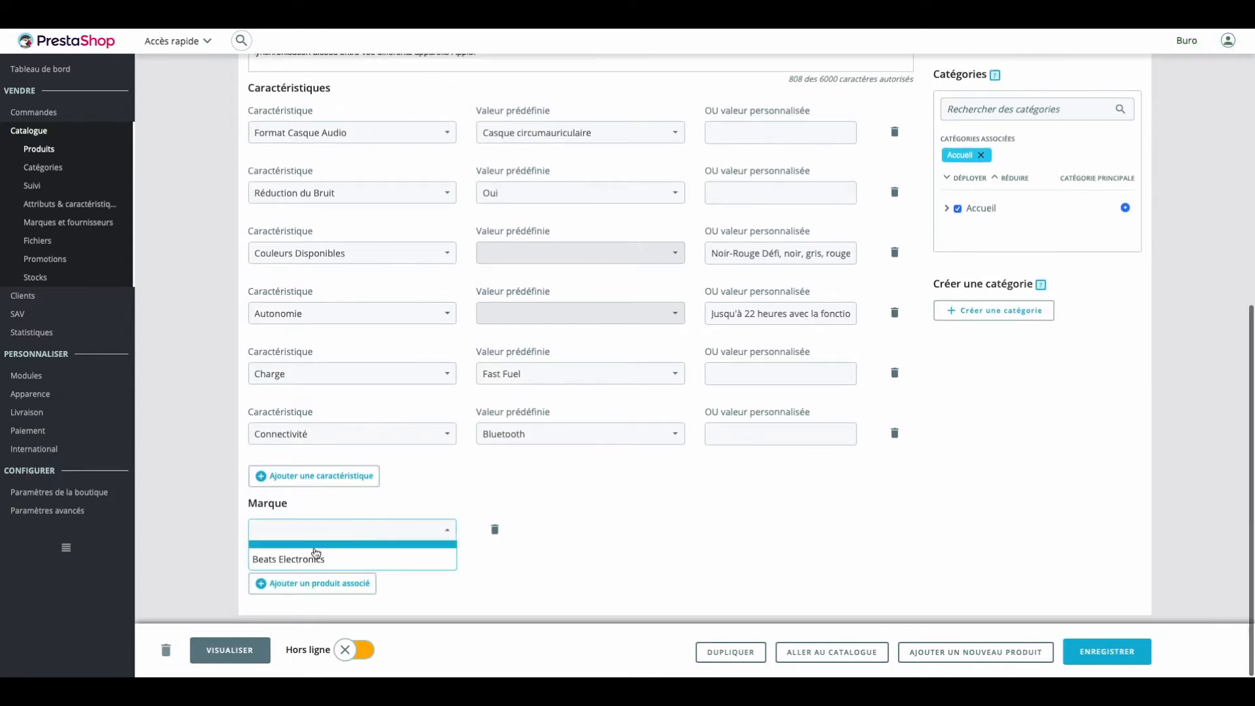
{"action": "left_click", "coordinate": [308, 561]}
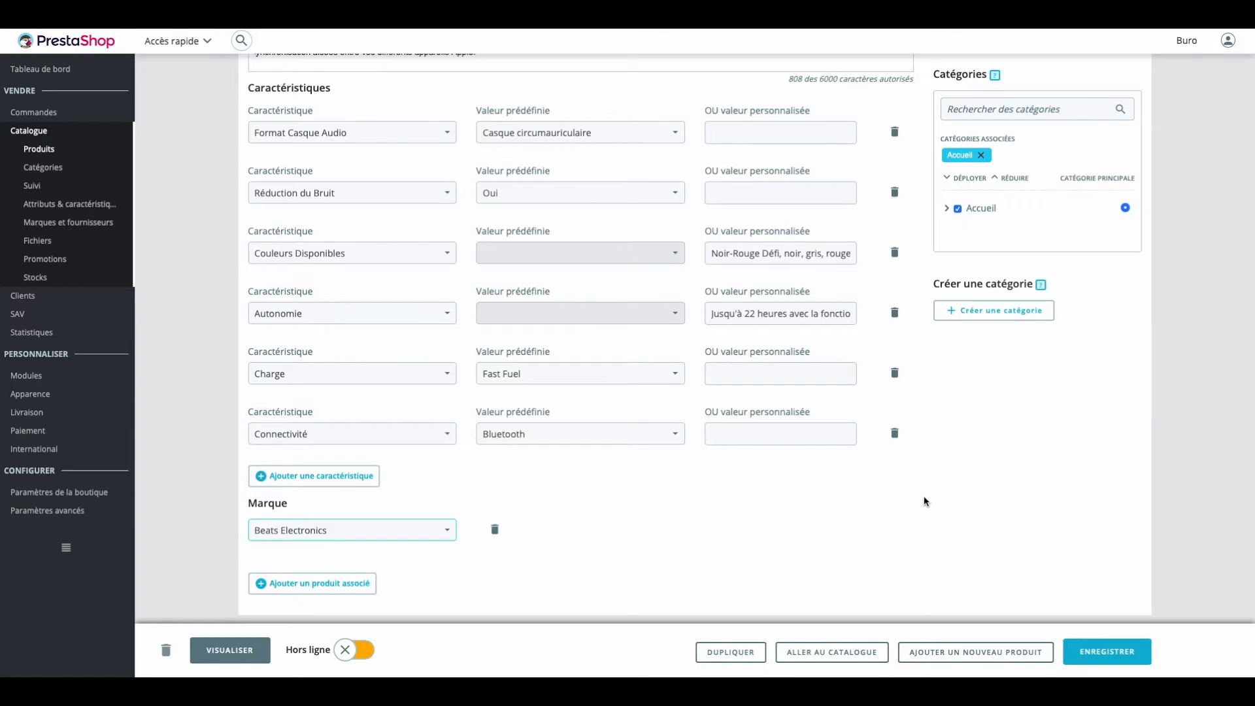
Associate the product with the category "Casque Audio" under Accueil, make it the main category and save
{"action": "scroll", "coordinate": [924, 496], "scroll_direction": "up", "scroll_amount": 1}
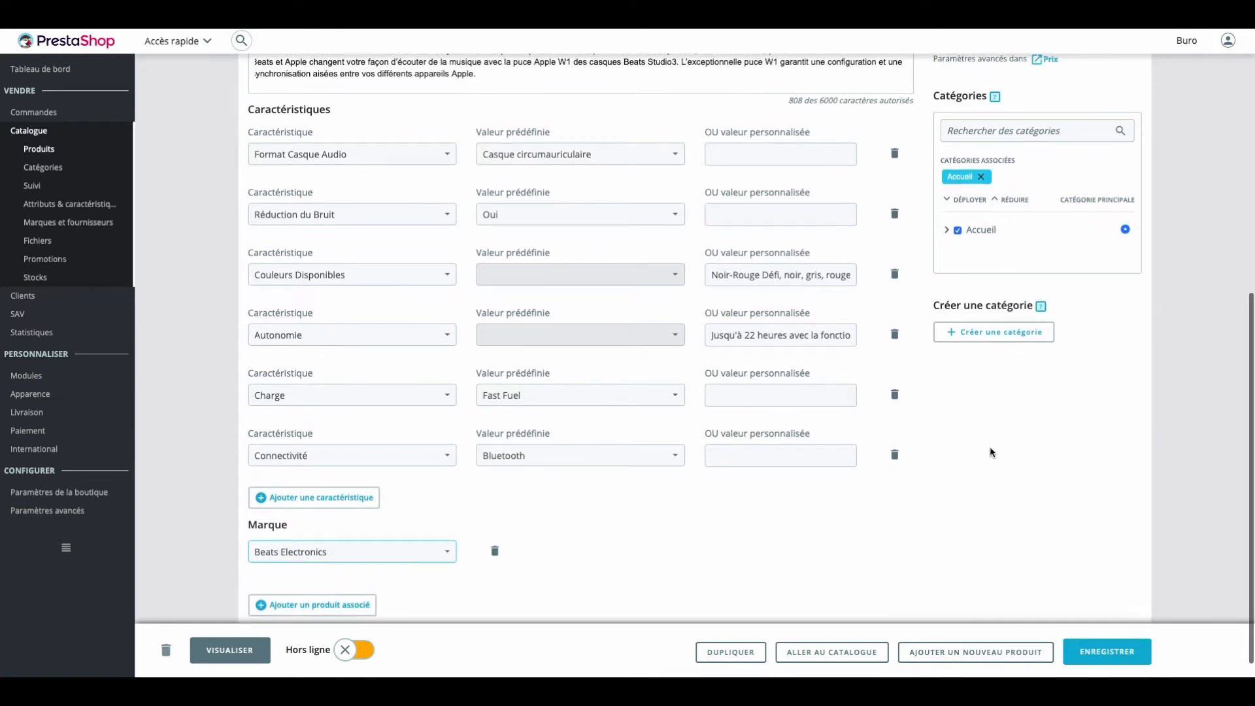
{"action": "scroll", "coordinate": [1018, 438], "scroll_direction": "up", "scroll_amount": 1}
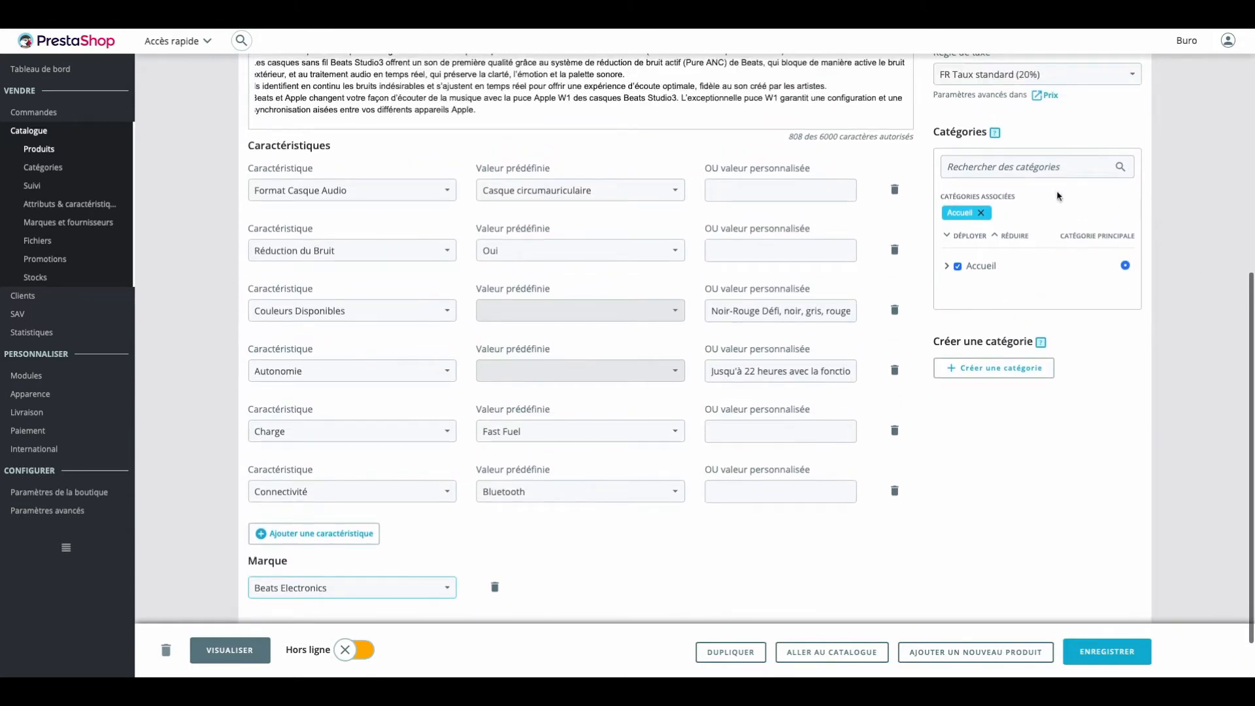
{"action": "left_click", "coordinate": [948, 267]}
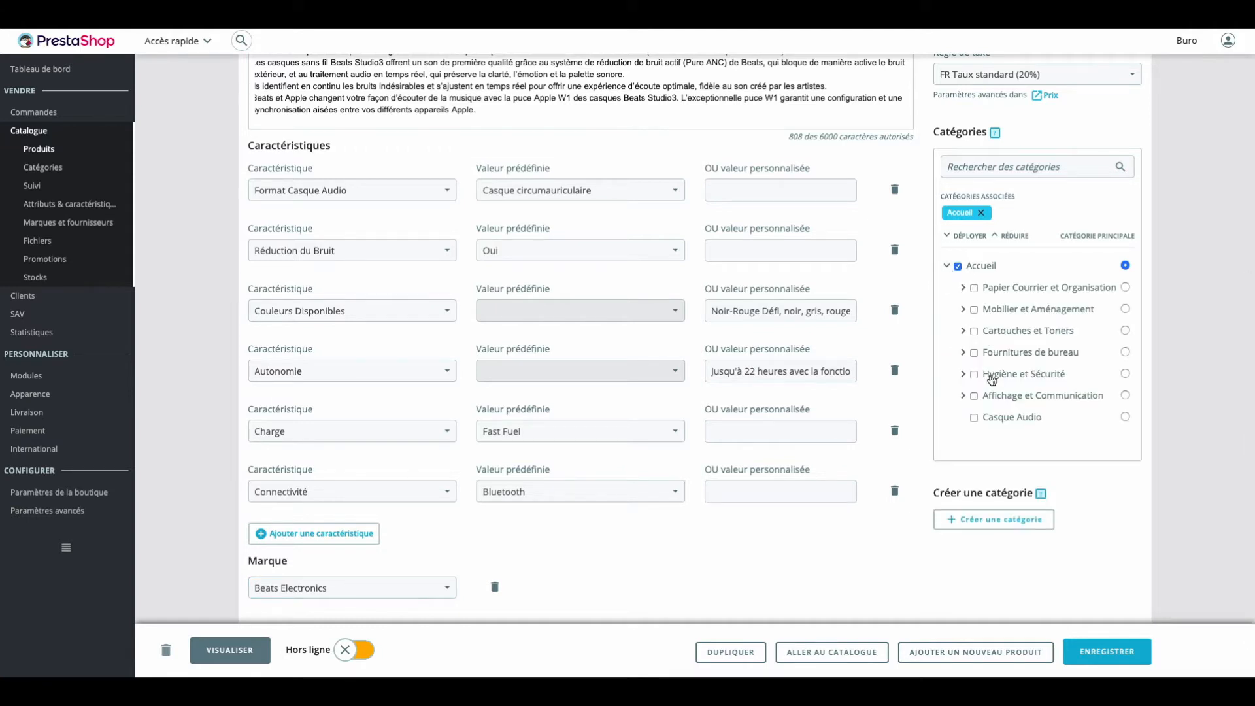
{"action": "left_click", "coordinate": [974, 418]}
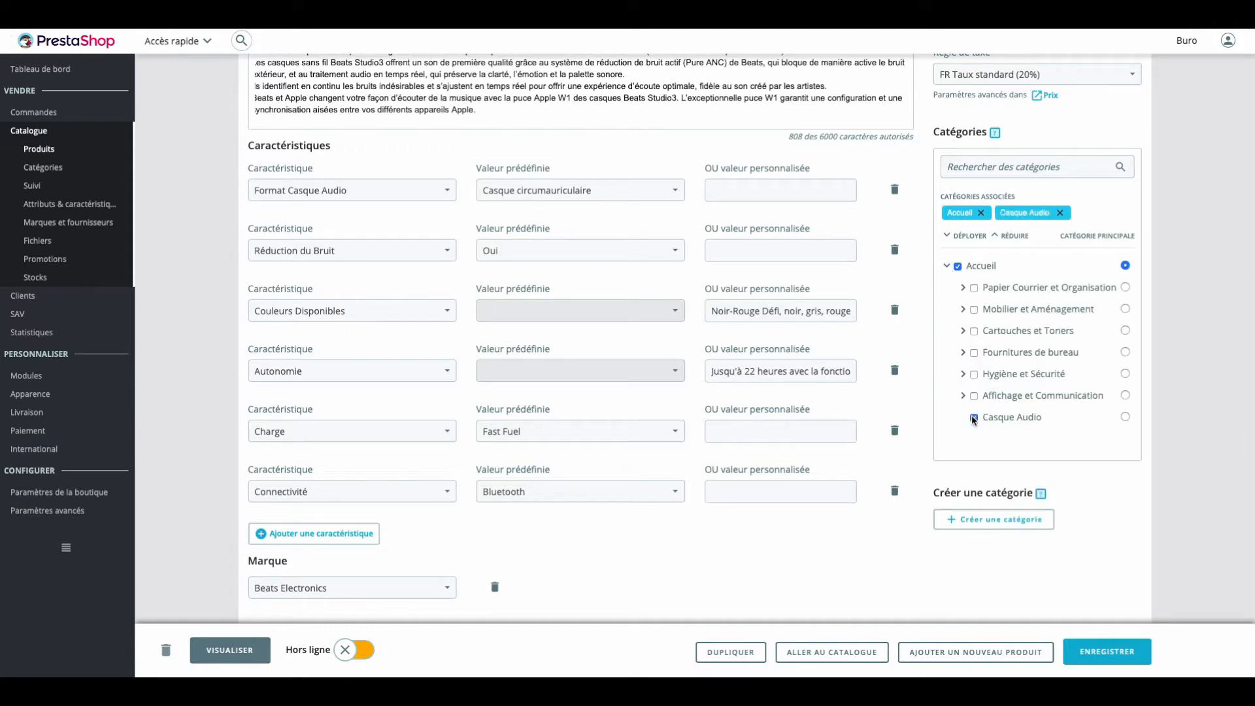
{"action": "left_click", "coordinate": [1125, 418]}
{"action": "left_click", "coordinate": [1123, 651]}
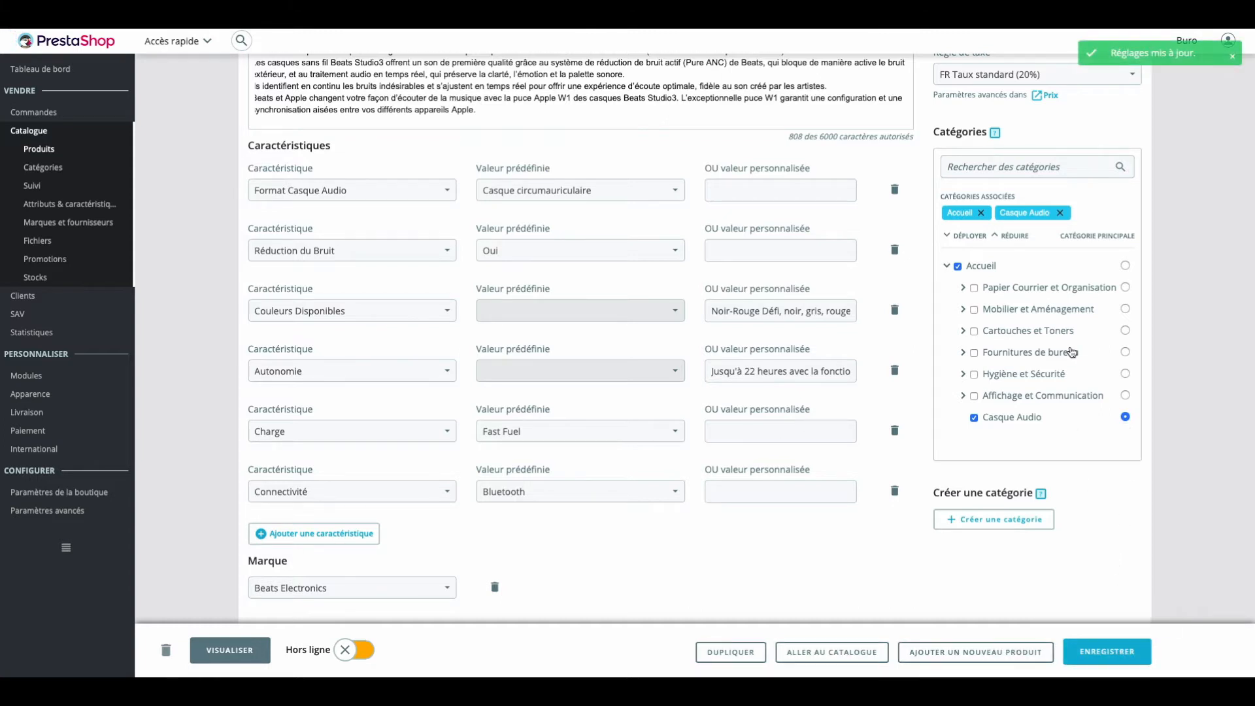
Change the product from a simple product to one with combinations ("Produit avec déclinaisons") and save it
{"action": "scroll", "coordinate": [1072, 353], "scroll_direction": "up", "scroll_amount": 5}
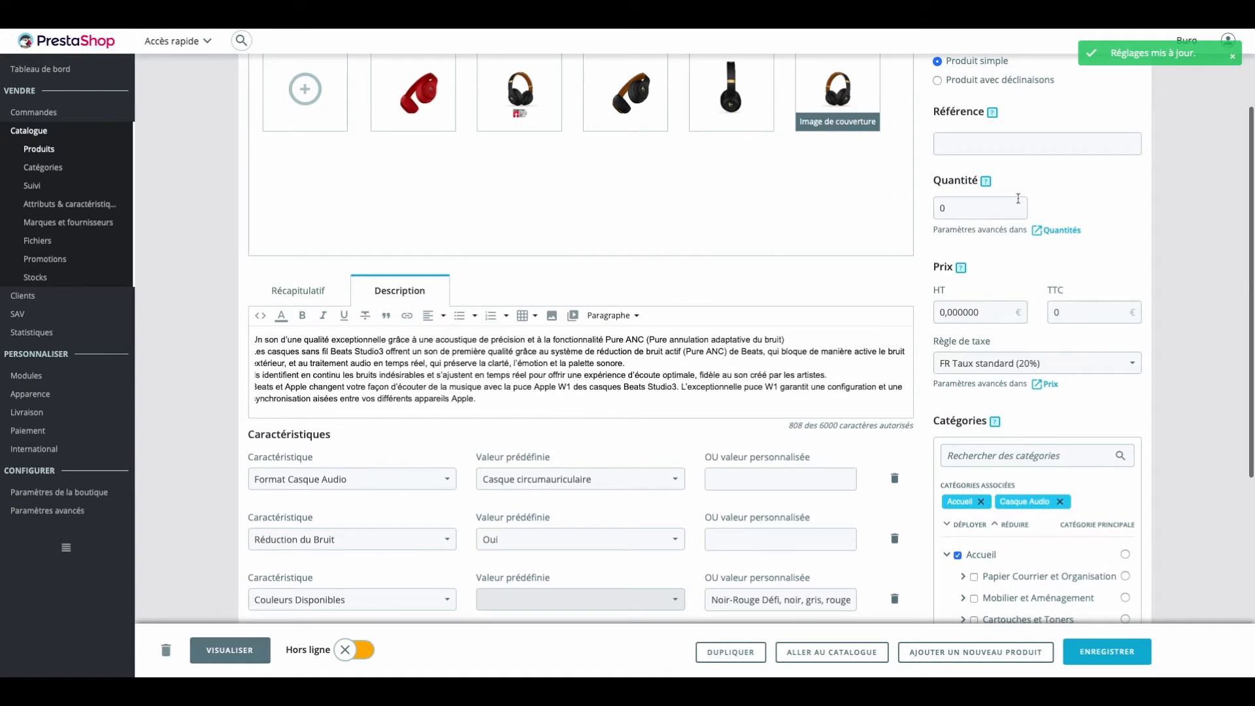
{"action": "scroll", "coordinate": [1035, 289], "scroll_direction": "up", "scroll_amount": 3}
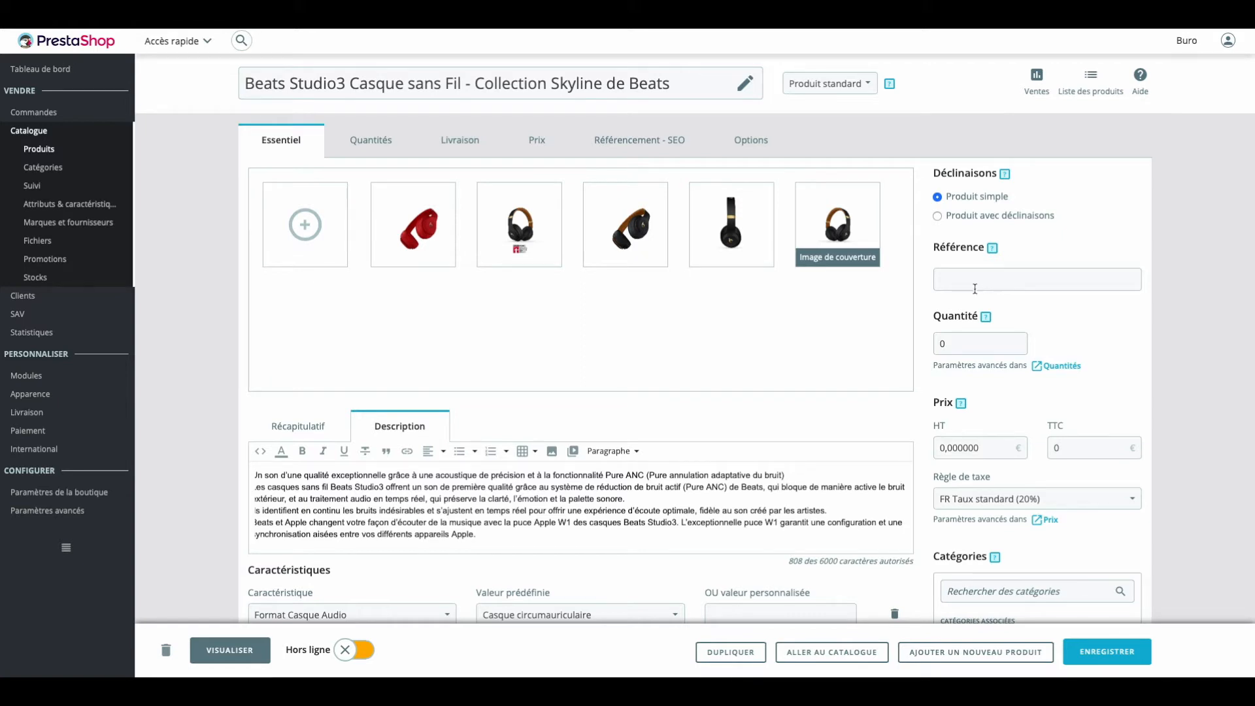
{"action": "left_click", "coordinate": [959, 217]}
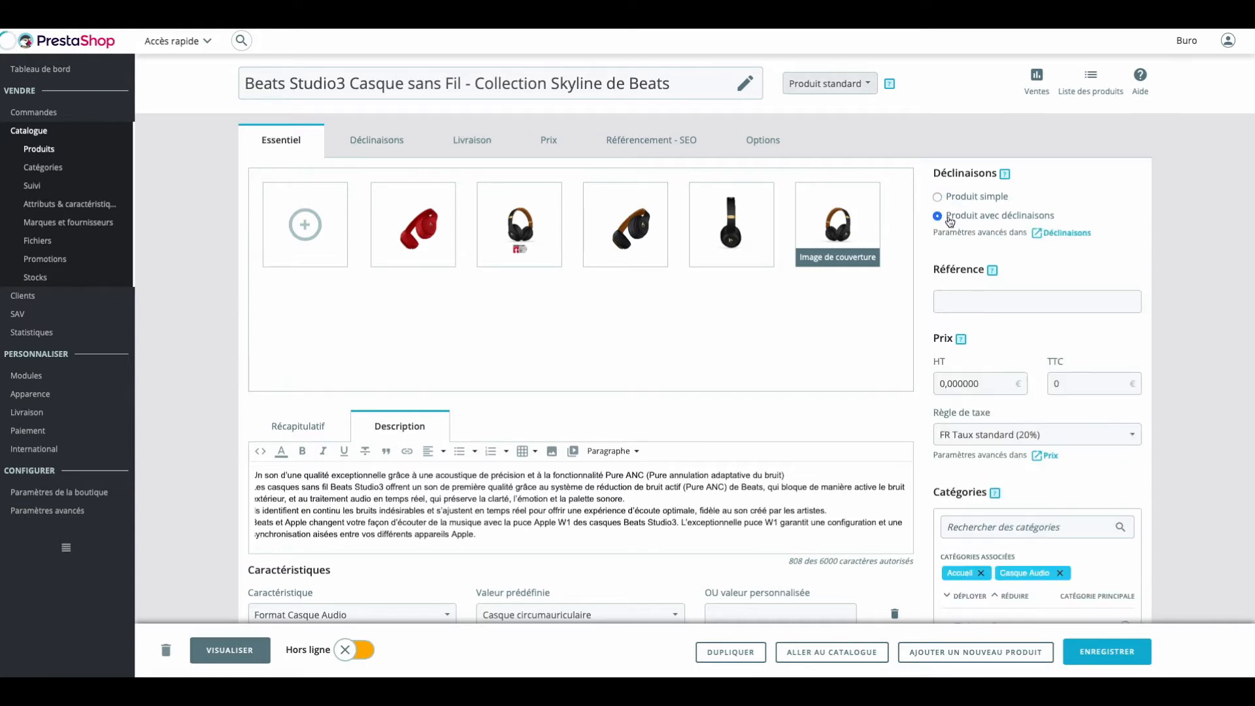
{"action": "left_click", "coordinate": [1107, 652]}
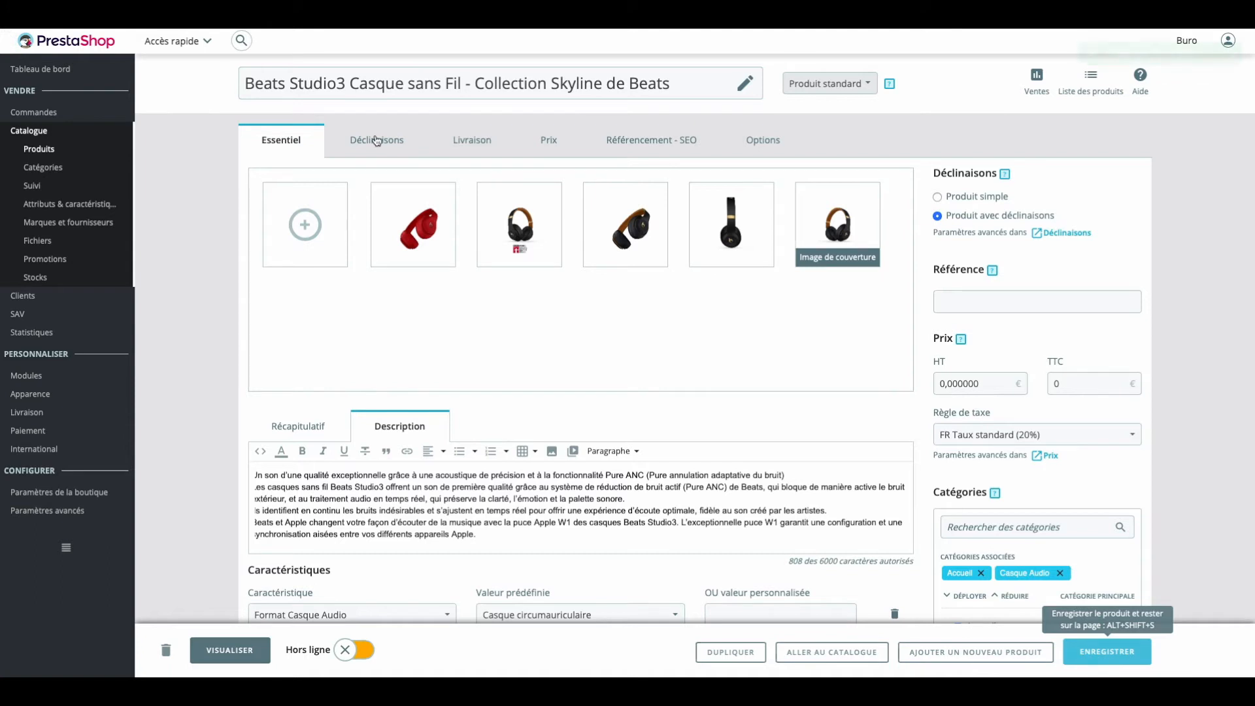
Generate product combinations for the colours Noir-Rouge Défi, gris, rouge, blanc and bleu
{"action": "left_click", "coordinate": [377, 140]}
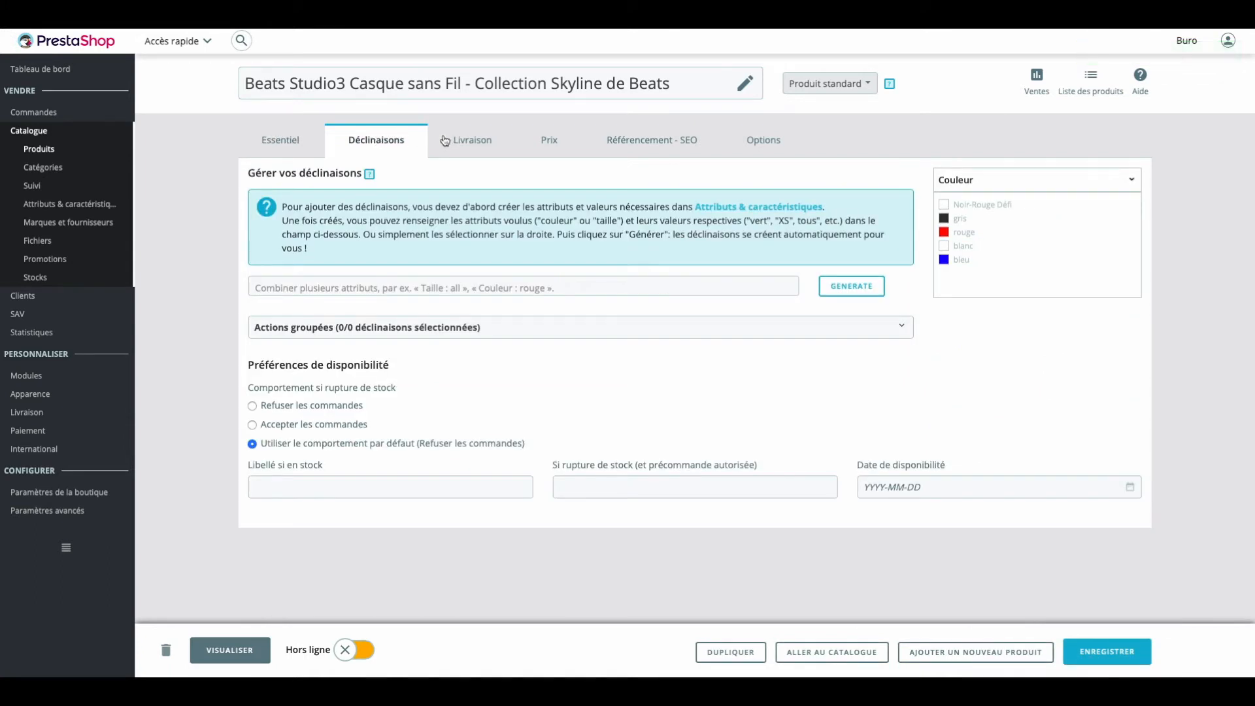
{"action": "left_click", "coordinate": [945, 205]}
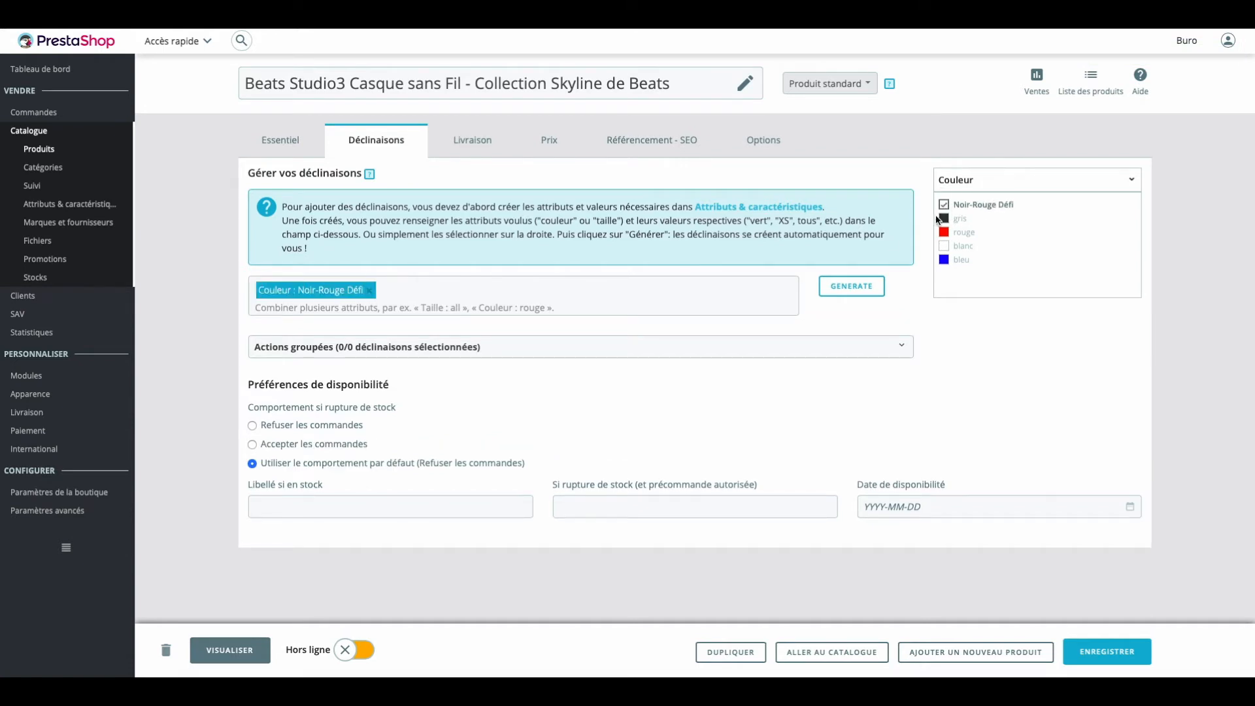
{"action": "left_click", "coordinate": [944, 218]}
{"action": "left_click", "coordinate": [945, 232]}
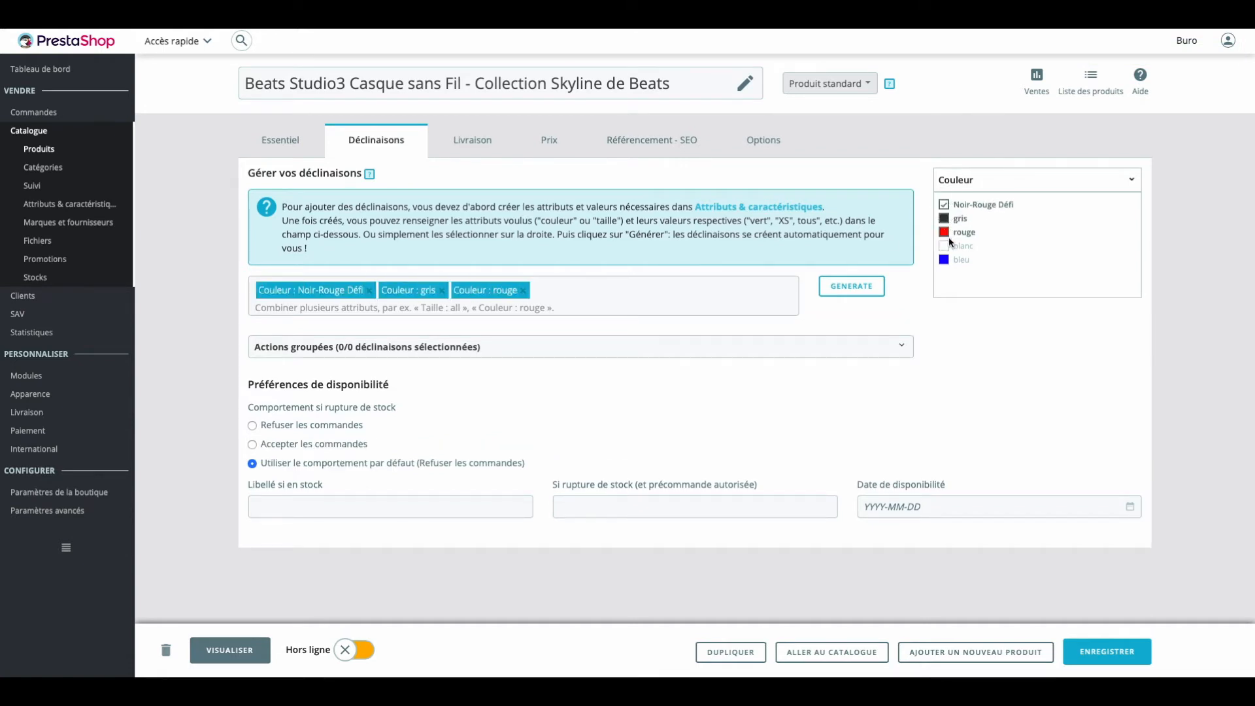
{"action": "left_click", "coordinate": [944, 246]}
{"action": "left_click", "coordinate": [944, 260]}
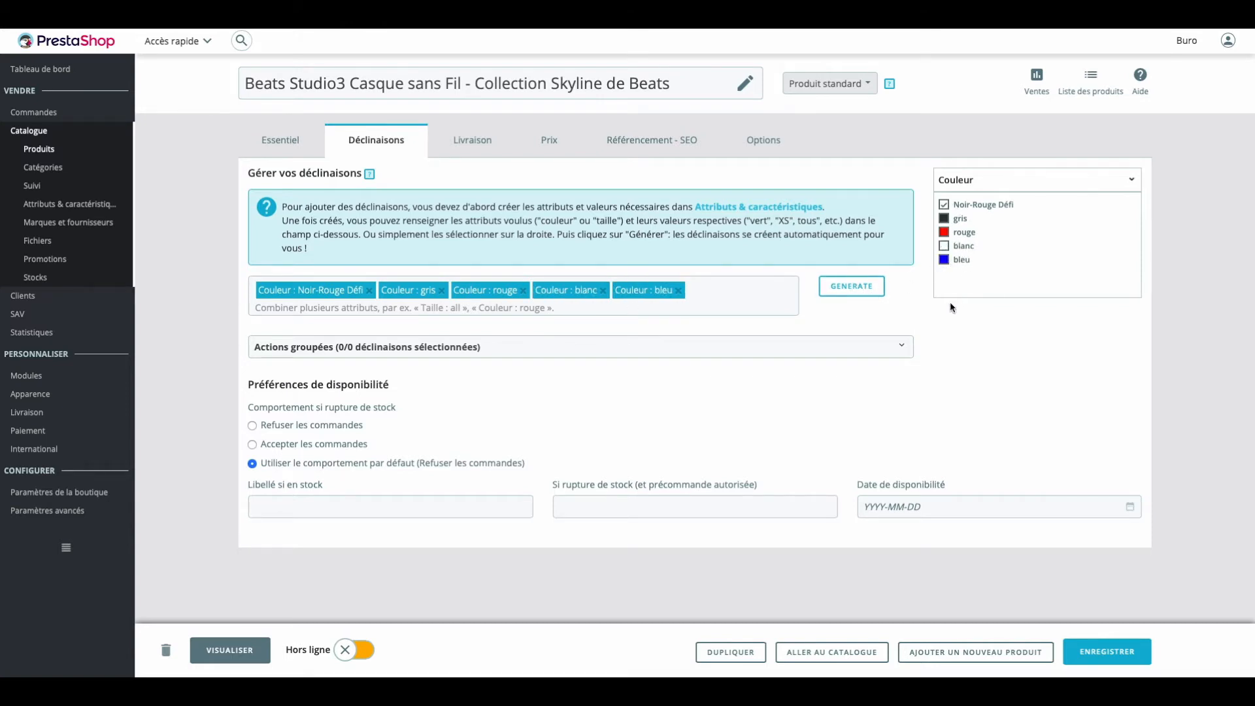
{"action": "left_click", "coordinate": [861, 294]}
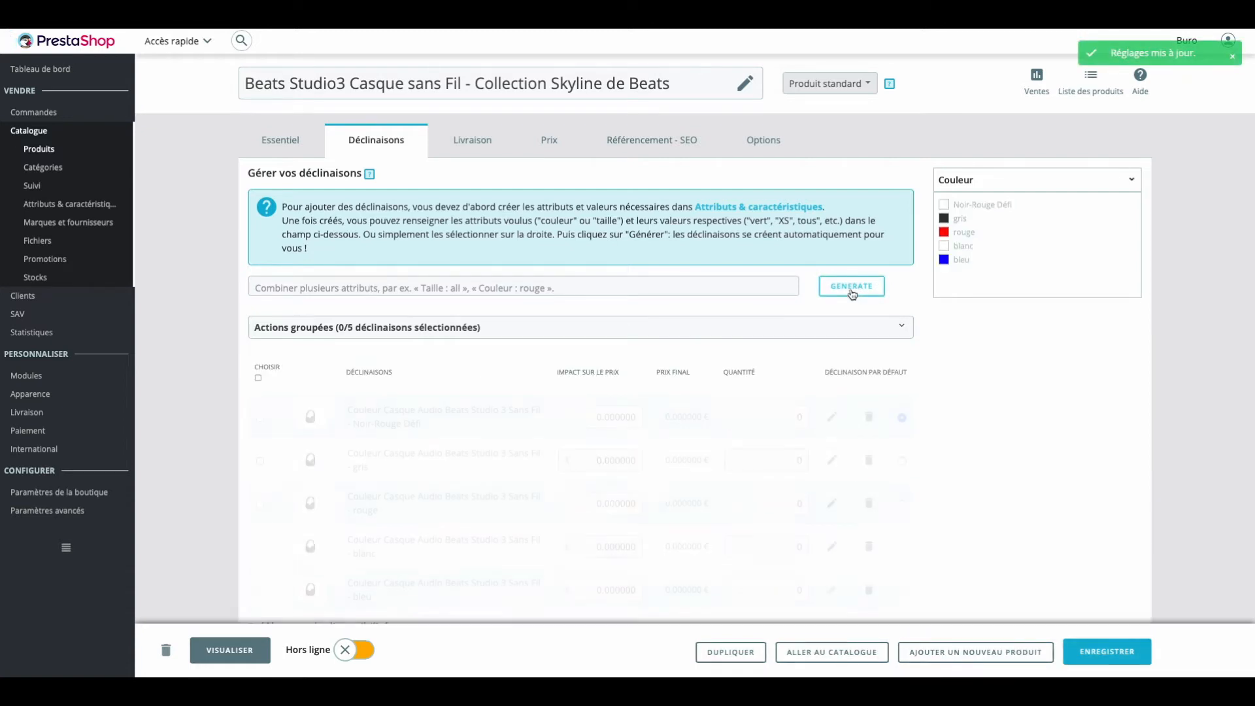
Examine the generated colour combinations with their price impact, final price and quantity fields
{"action": "scroll", "coordinate": [711, 395], "scroll_direction": "down", "scroll_amount": 3}
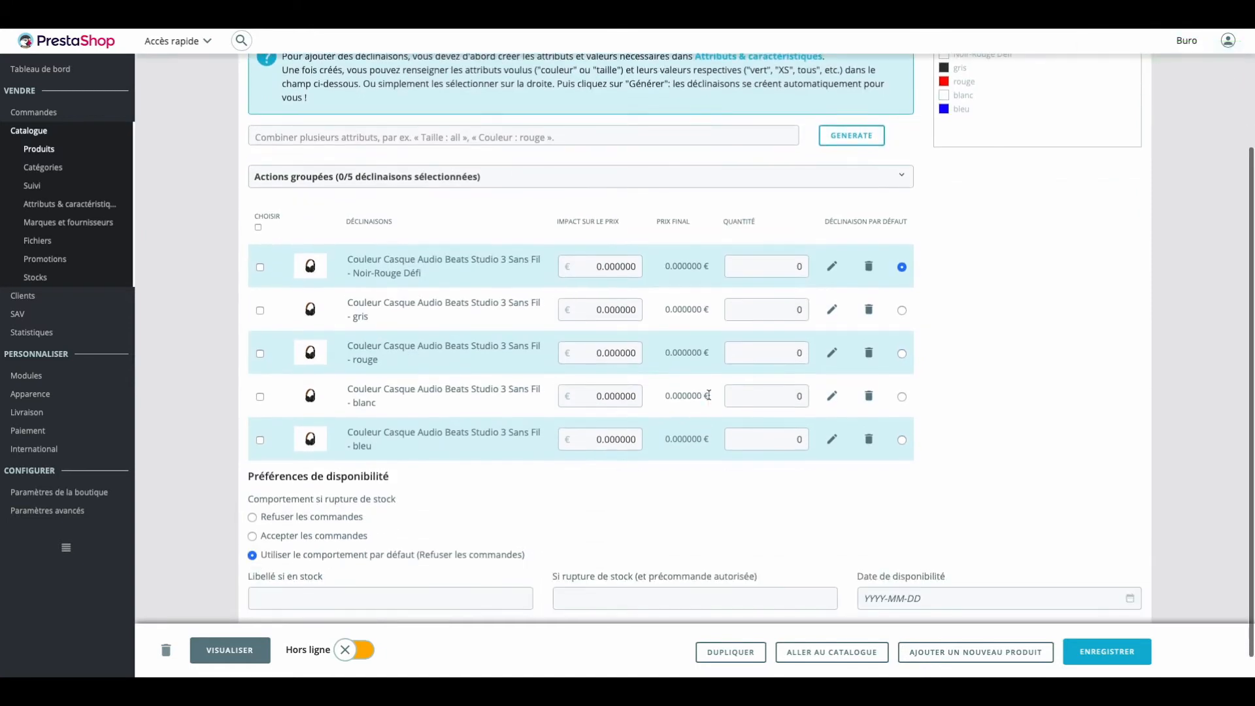
{"action": "scroll", "coordinate": [712, 399], "scroll_direction": "up", "scroll_amount": 1}
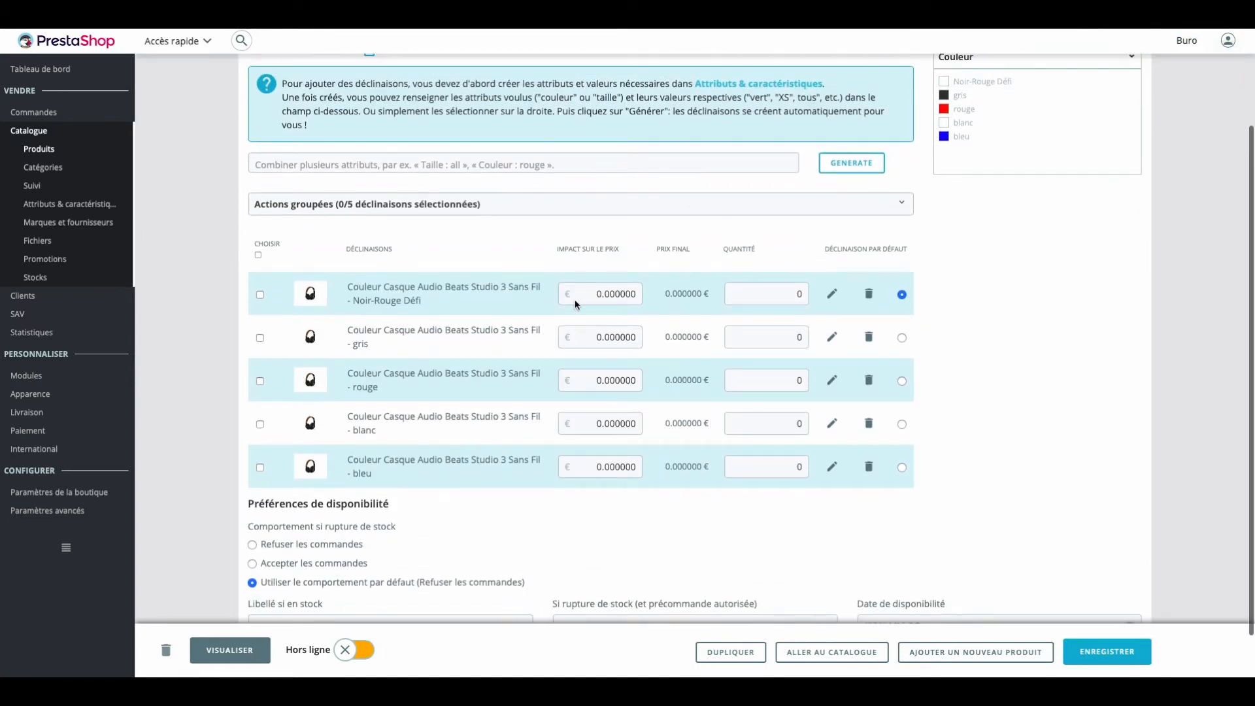
{"action": "left_click_drag", "start_coordinate": [747, 295], "coordinate": [801, 299]}
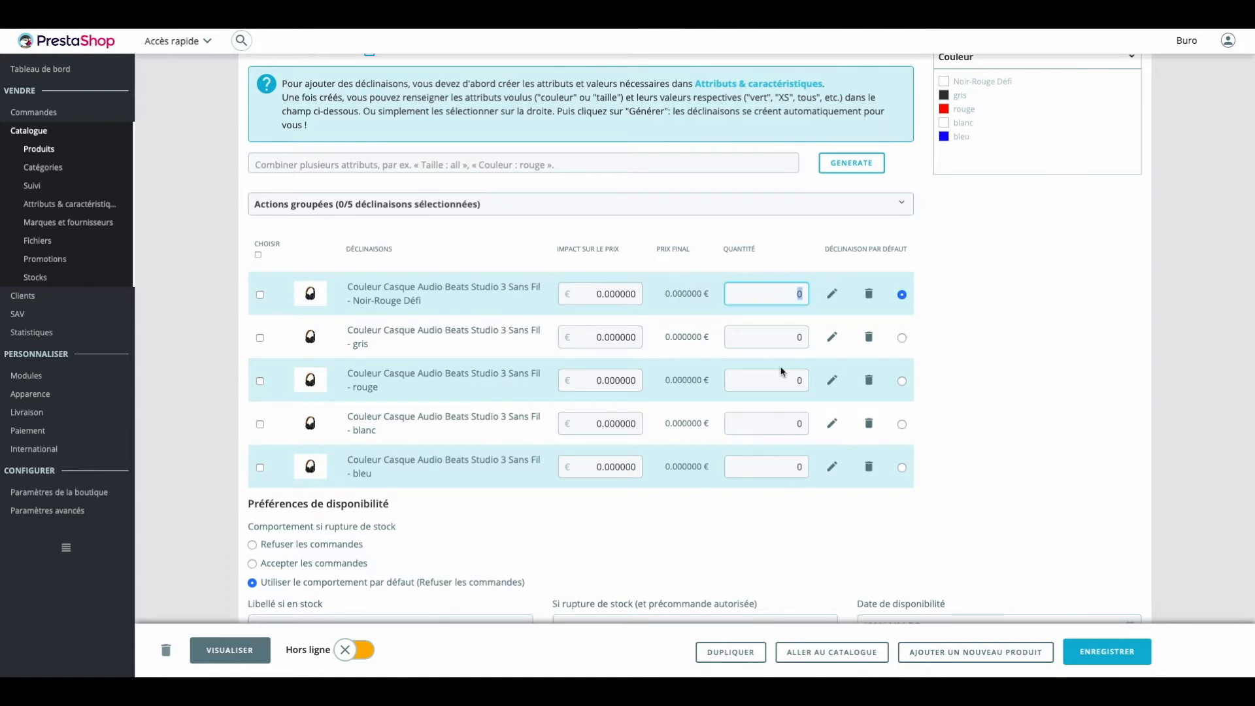
{"action": "scroll", "coordinate": [782, 371], "scroll_direction": "up", "scroll_amount": 2}
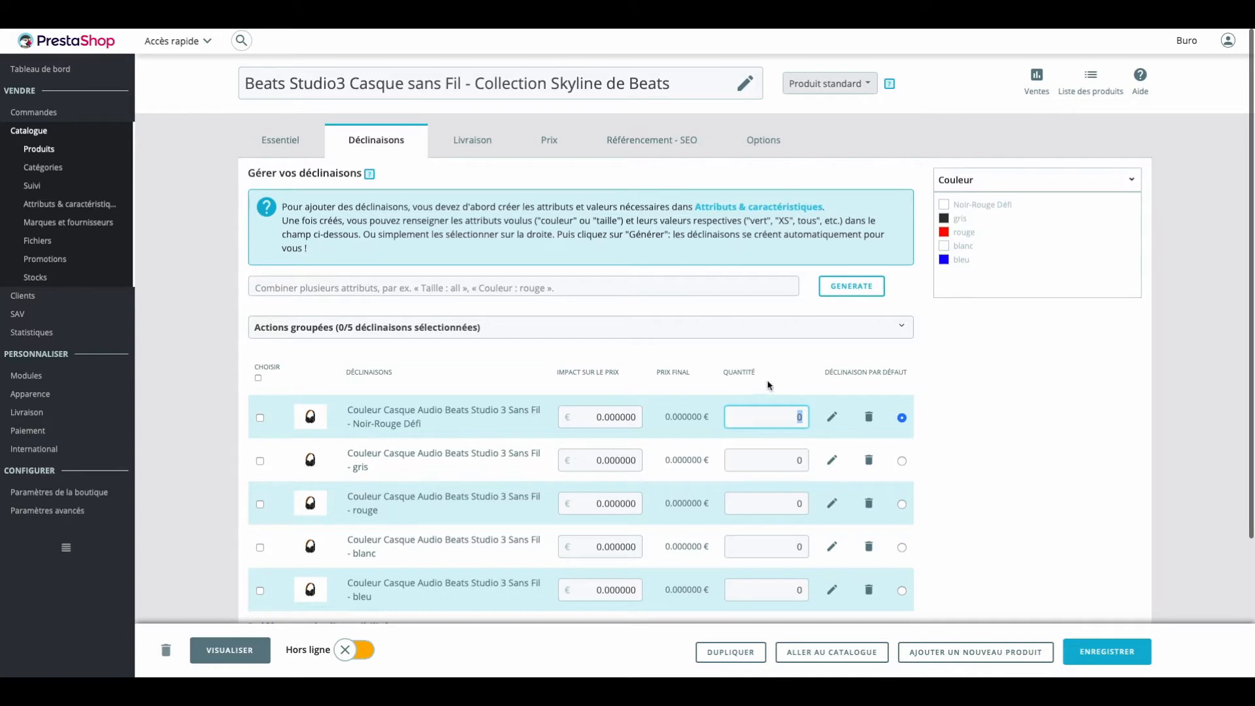
{"action": "left_click", "coordinate": [475, 424]}
{"action": "scroll", "coordinate": [484, 412], "scroll_direction": "down", "scroll_amount": 1}
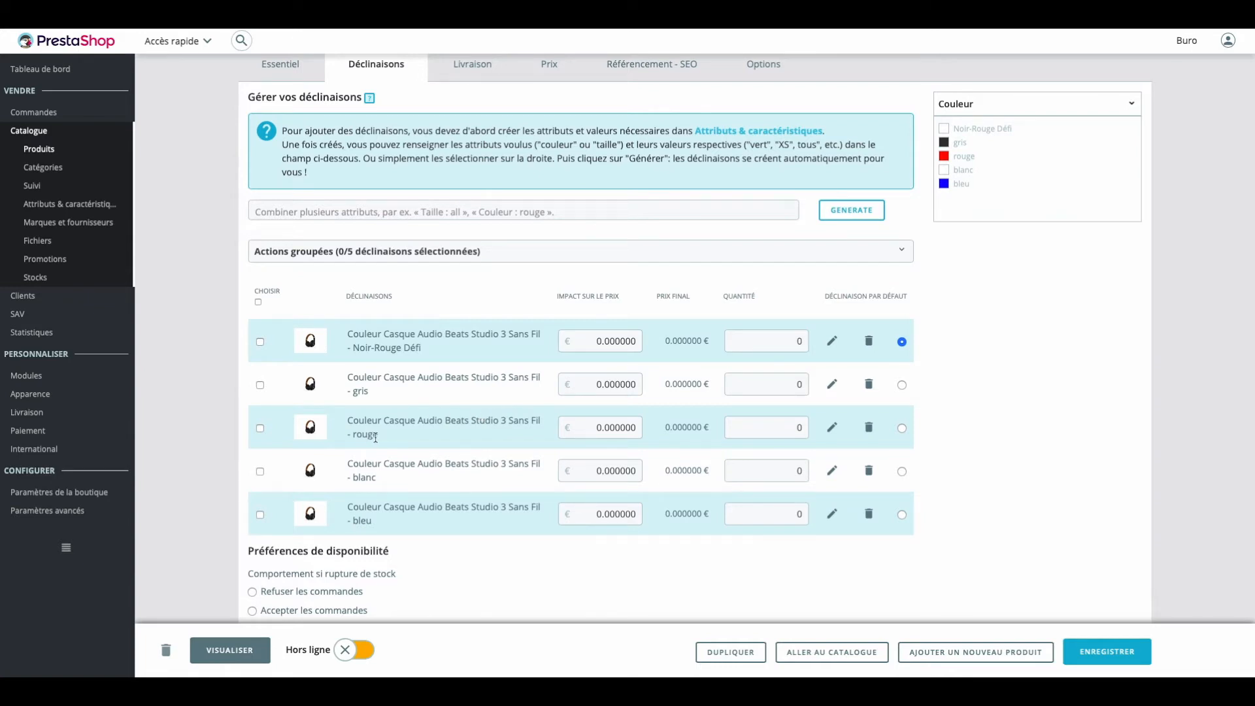
{"action": "left_click_drag", "start_coordinate": [351, 421], "coordinate": [464, 429]}
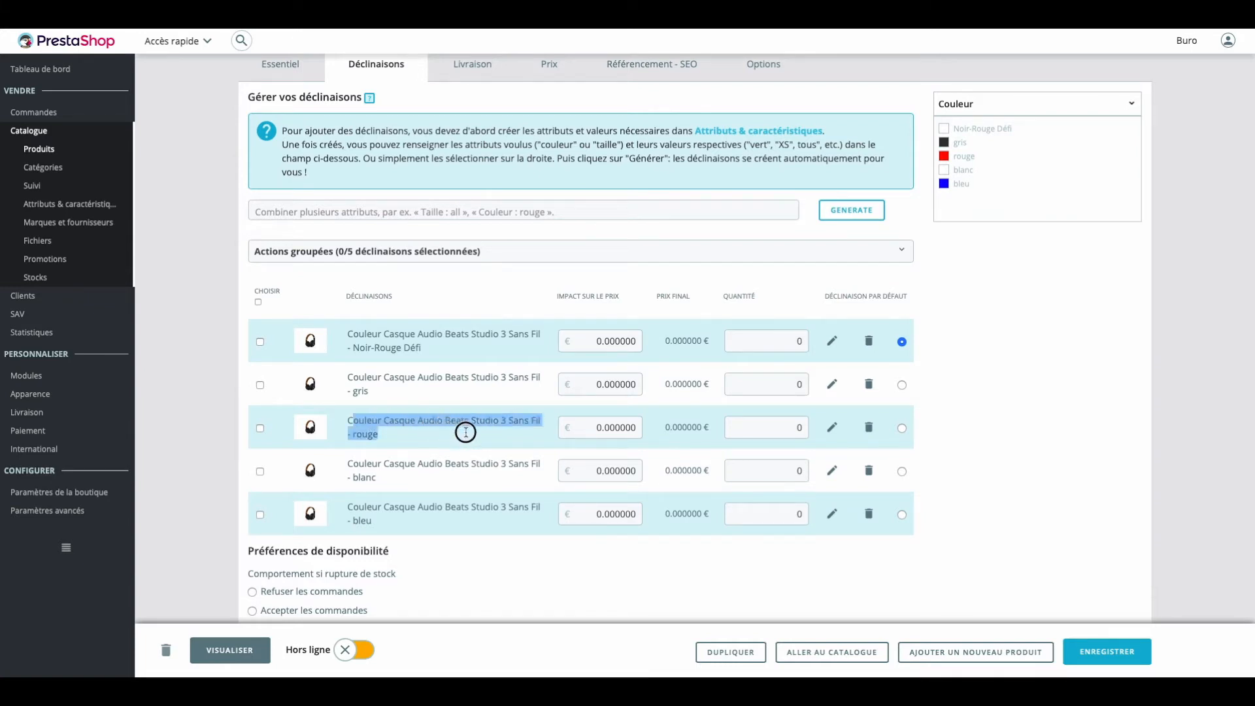
{"action": "left_click", "coordinate": [474, 440]}
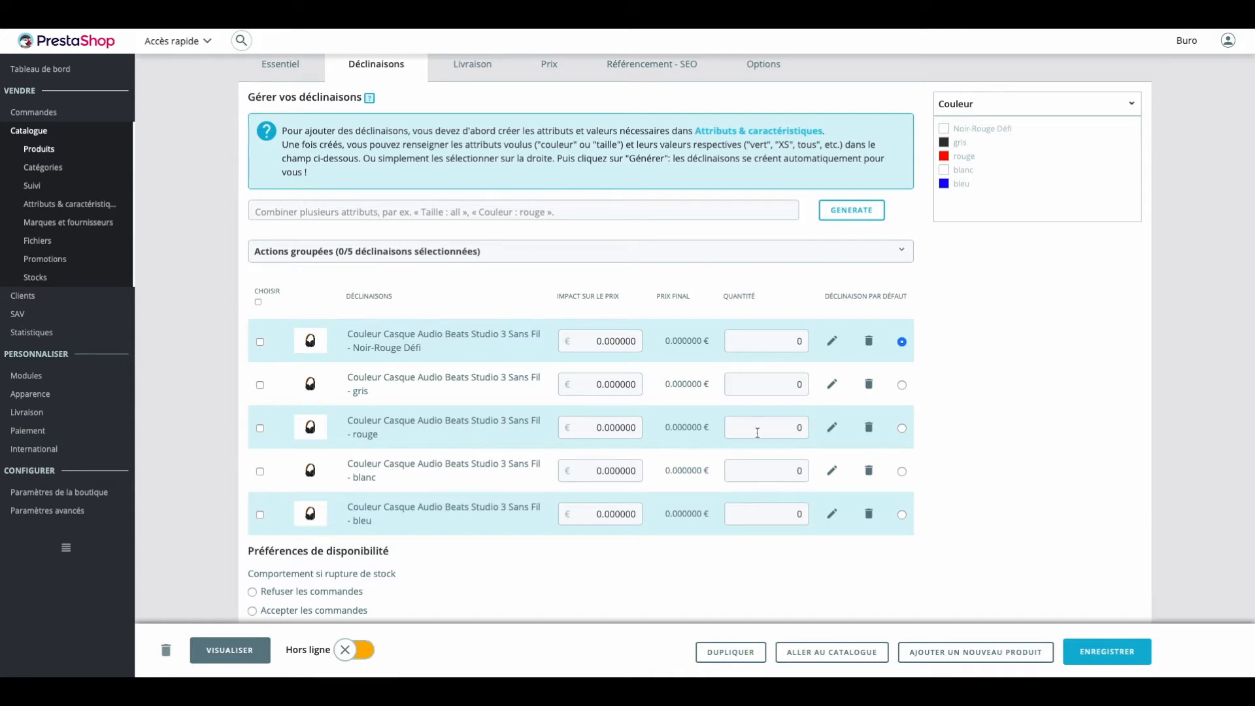
Assign the red headphone image to the rouge combination, save it and return to the product's combinations list
{"action": "left_click", "coordinate": [832, 429]}
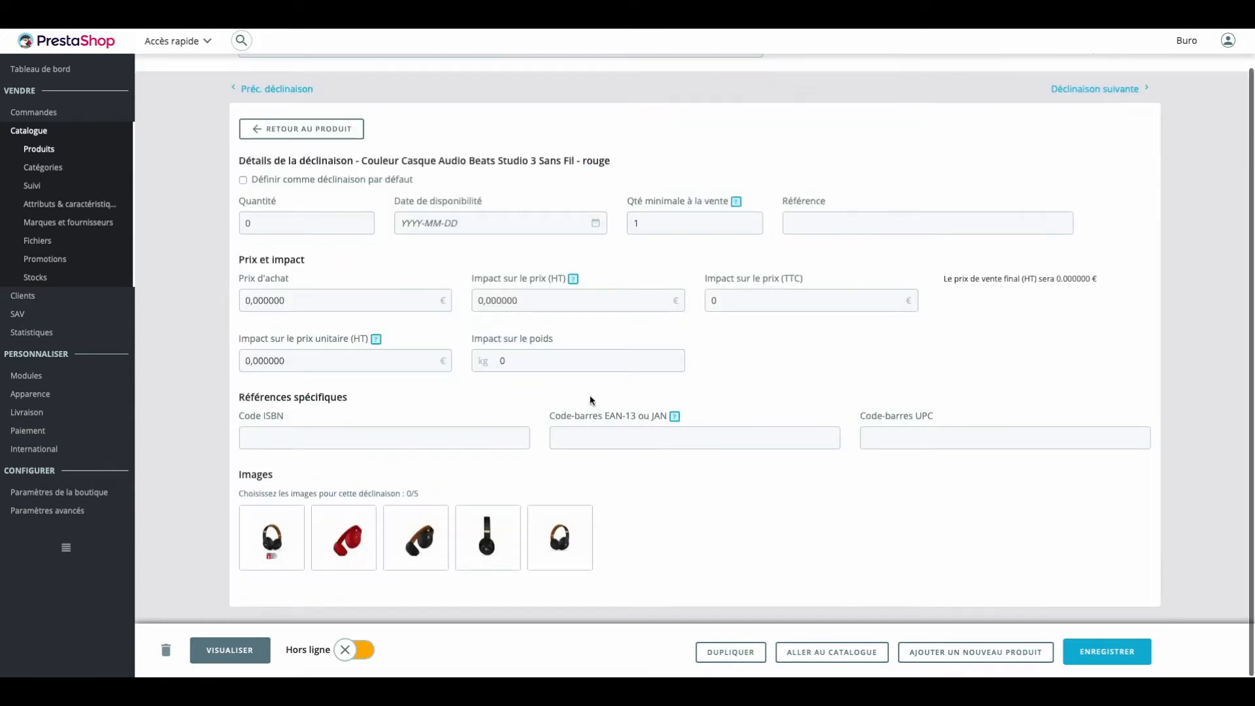
{"action": "left_click", "coordinate": [358, 544]}
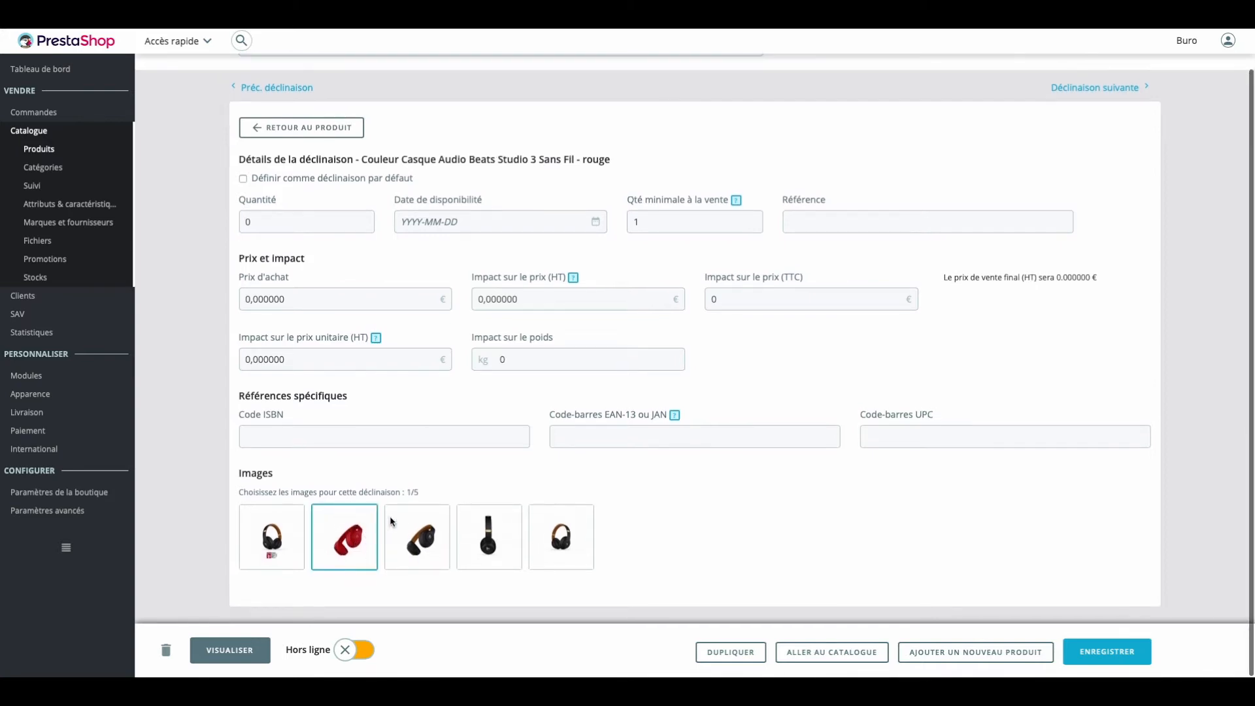
{"action": "left_click", "coordinate": [1105, 649]}
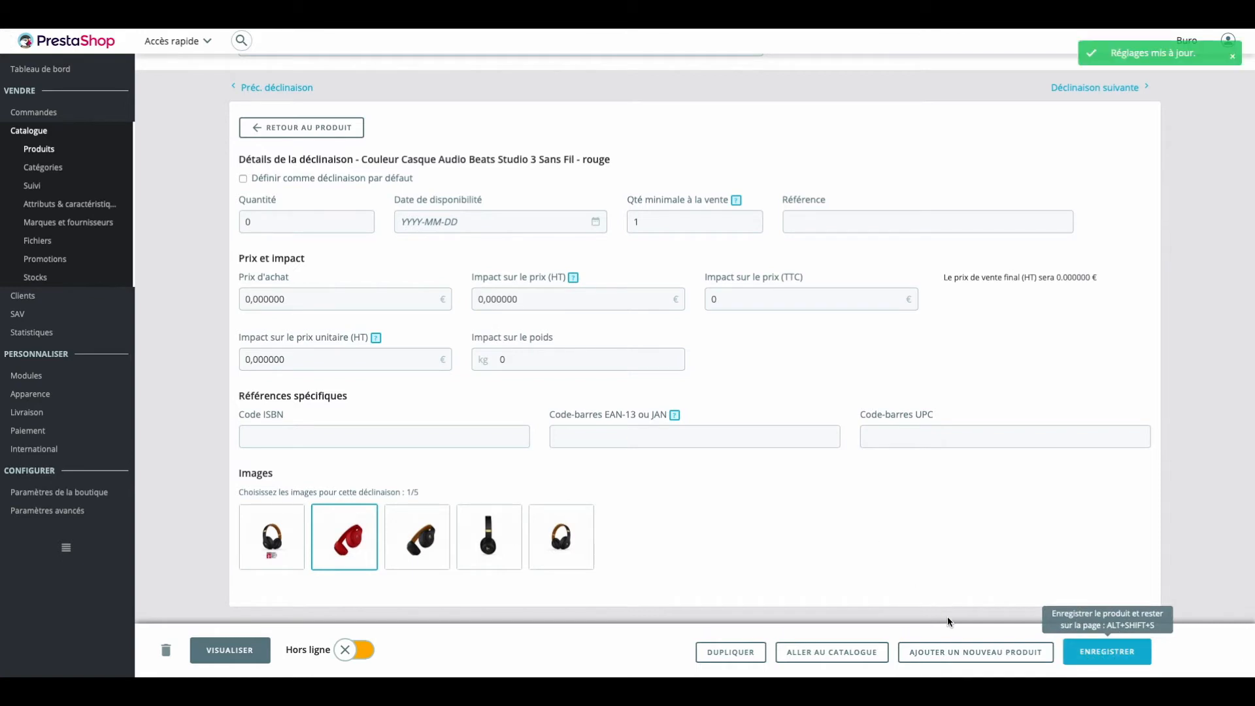
{"action": "left_click", "coordinate": [334, 128]}
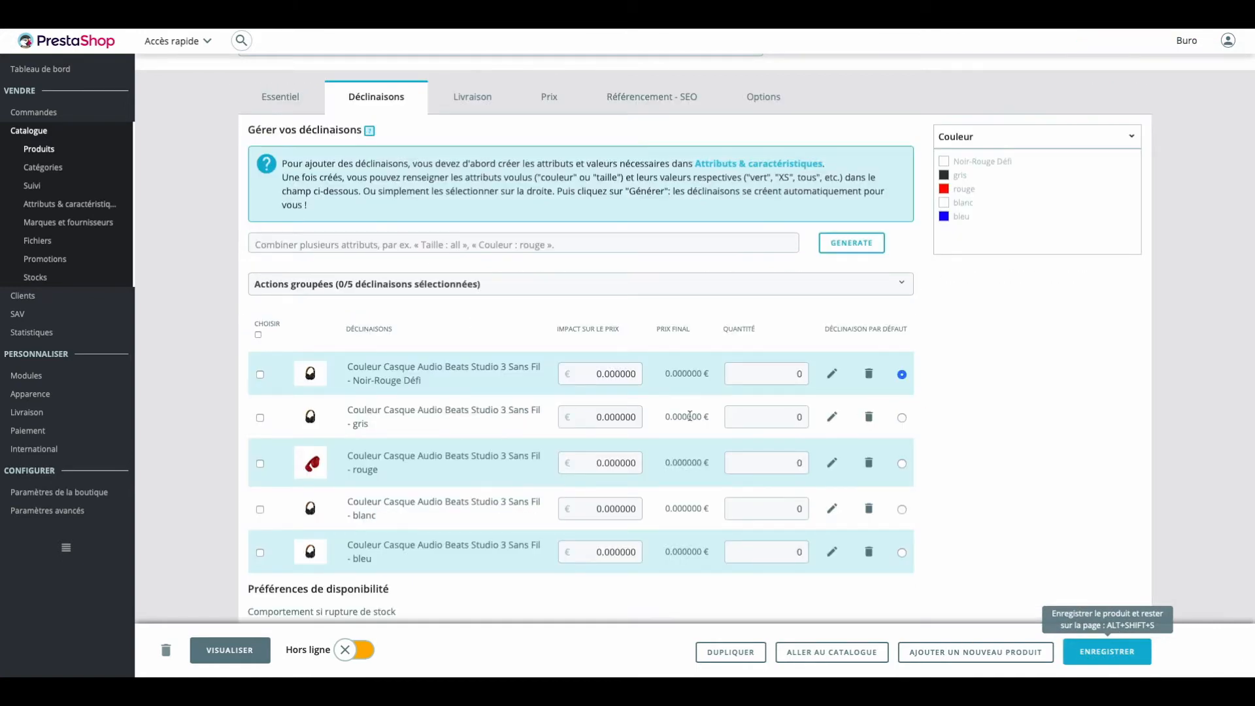
{"action": "scroll", "coordinate": [580, 320], "scroll_direction": "down", "scroll_amount": 2}
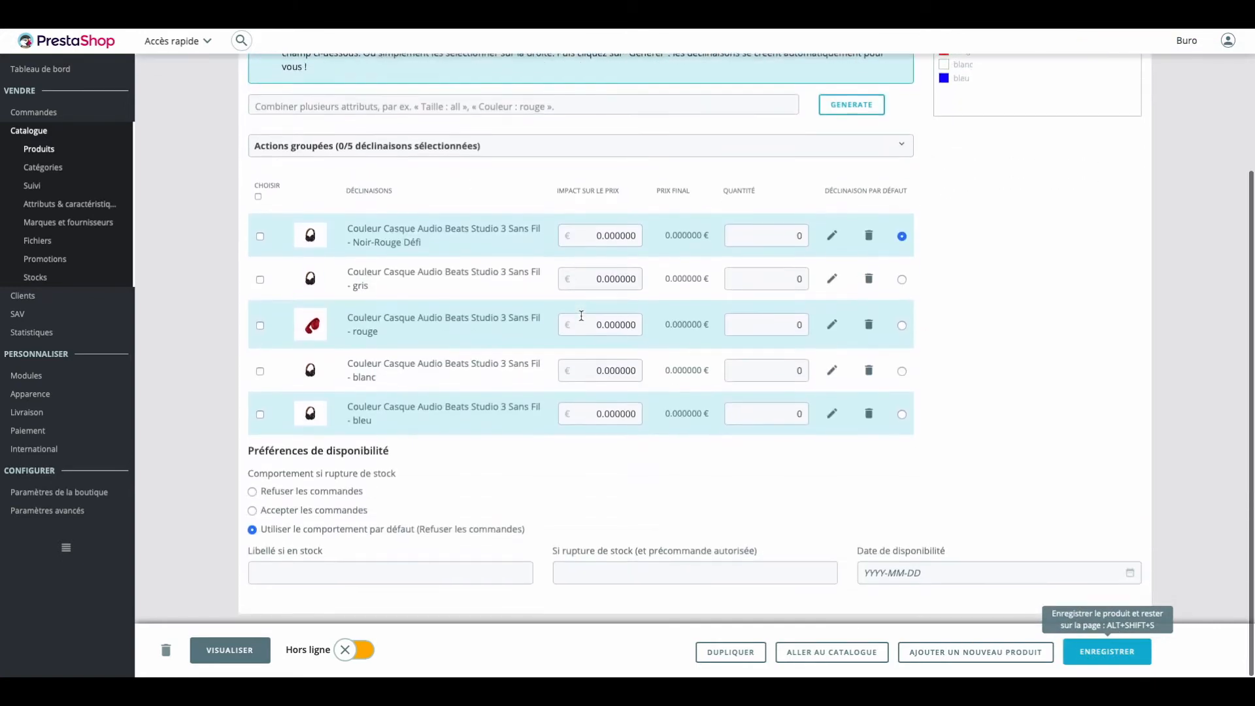
{"action": "scroll", "coordinate": [581, 320], "scroll_direction": "up", "scroll_amount": 3}
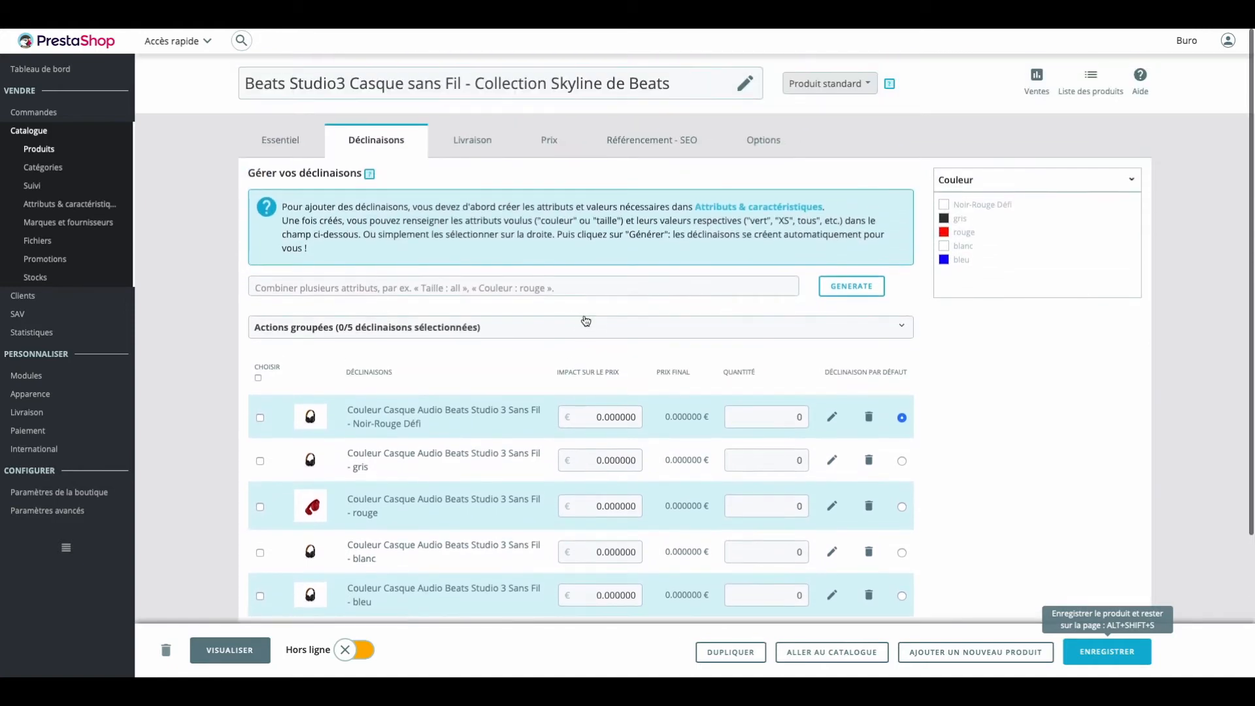
Set the package dimensions from the Word document: width 30 cm, height 30 cm and depth 20 cm
{"action": "left_click", "coordinate": [474, 152]}
{"action": "left_click", "coordinate": [283, 251]}
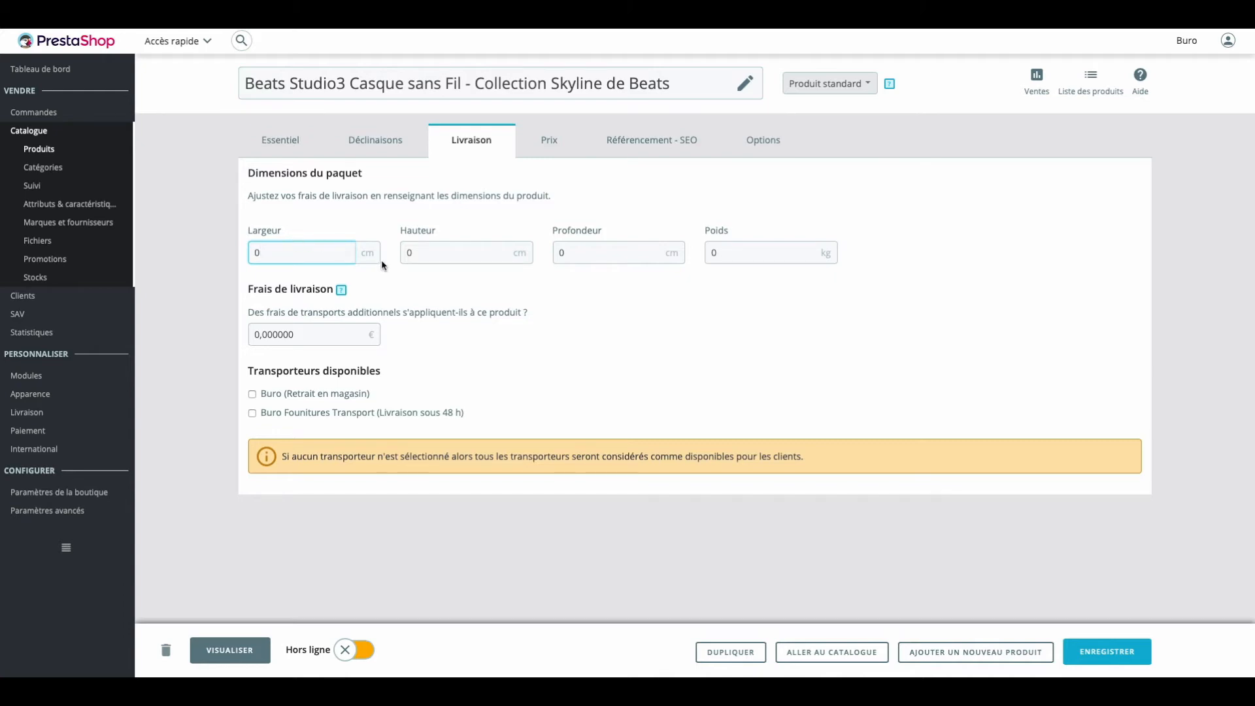
{"action": "key", "text": "ctrl+Right"}
{"action": "scroll", "coordinate": [467, 444], "scroll_direction": "down", "scroll_amount": 2}
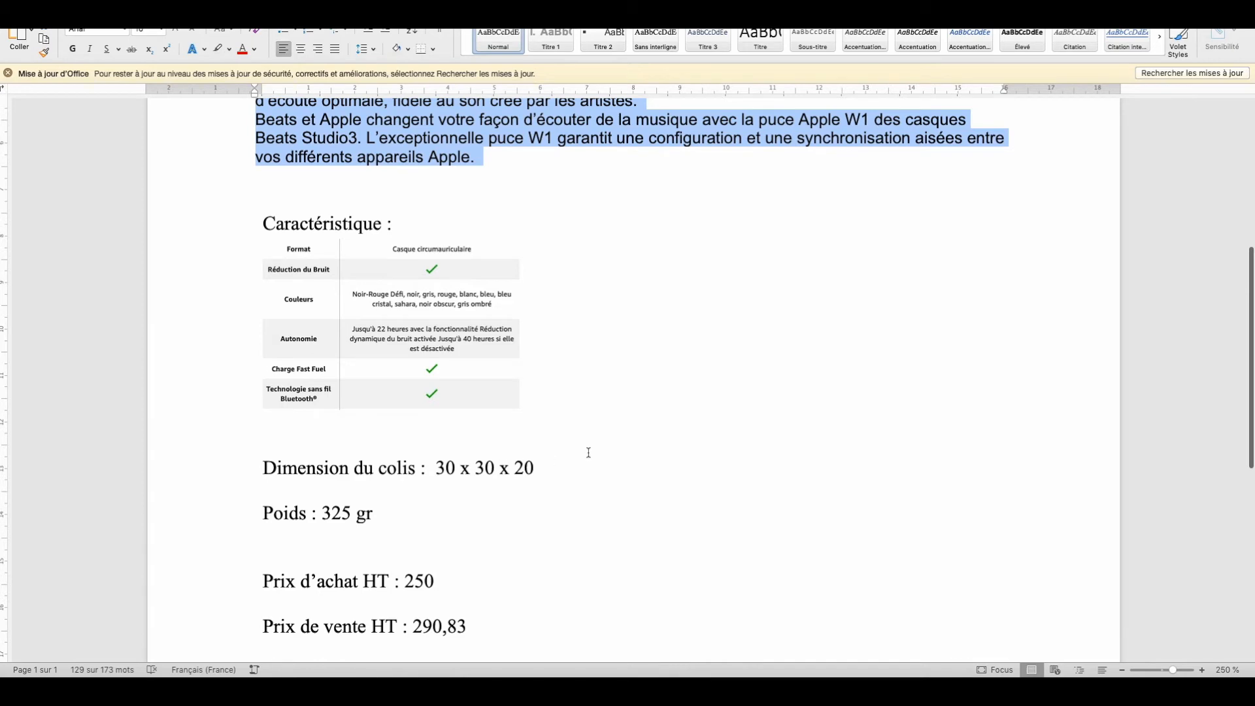
{"action": "key", "text": "ctrl+Left"}
{"action": "type", "text": "30"}
{"action": "key", "text": "Tab"}
{"action": "type", "text": "30"}
{"action": "key", "text": "Tab"}
{"action": "type", "text": "2"}
{"action": "key", "text": "ctrl+Right"}
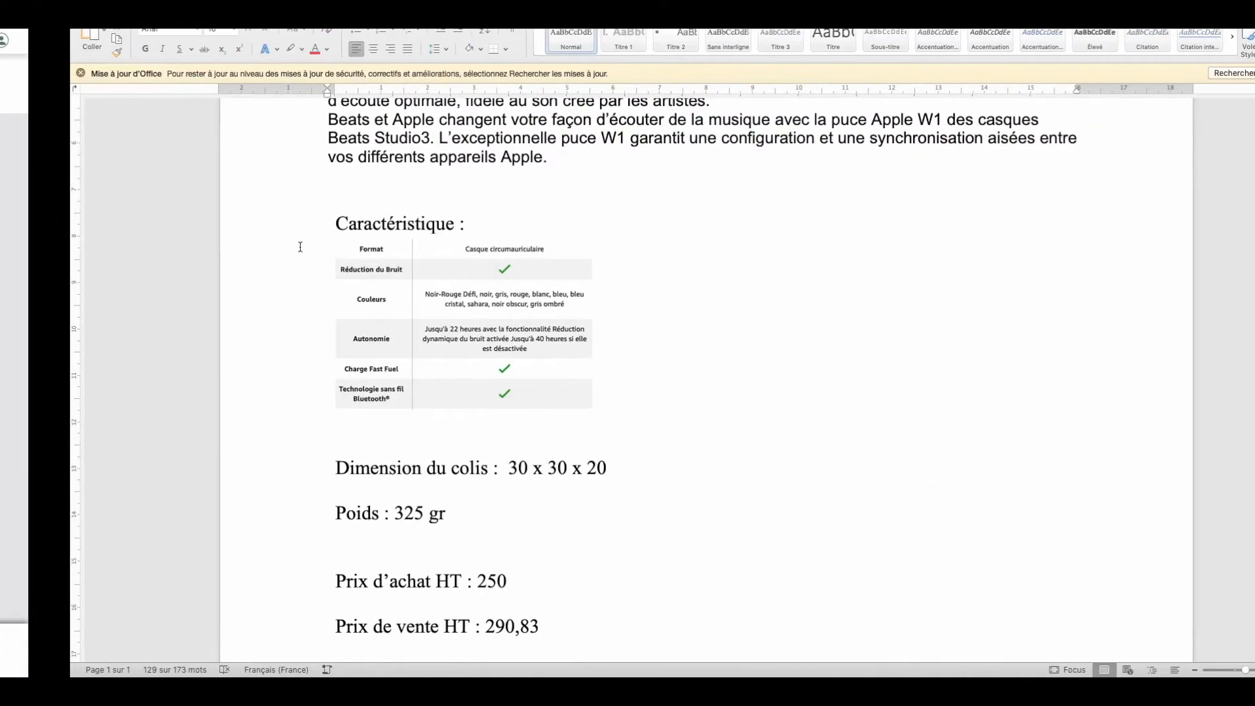
{"action": "key", "text": "ctrl+Left"}
{"action": "type", "text": "0"}
Set the package weight to 0,325 kg
{"action": "left_click", "coordinate": [781, 252]}
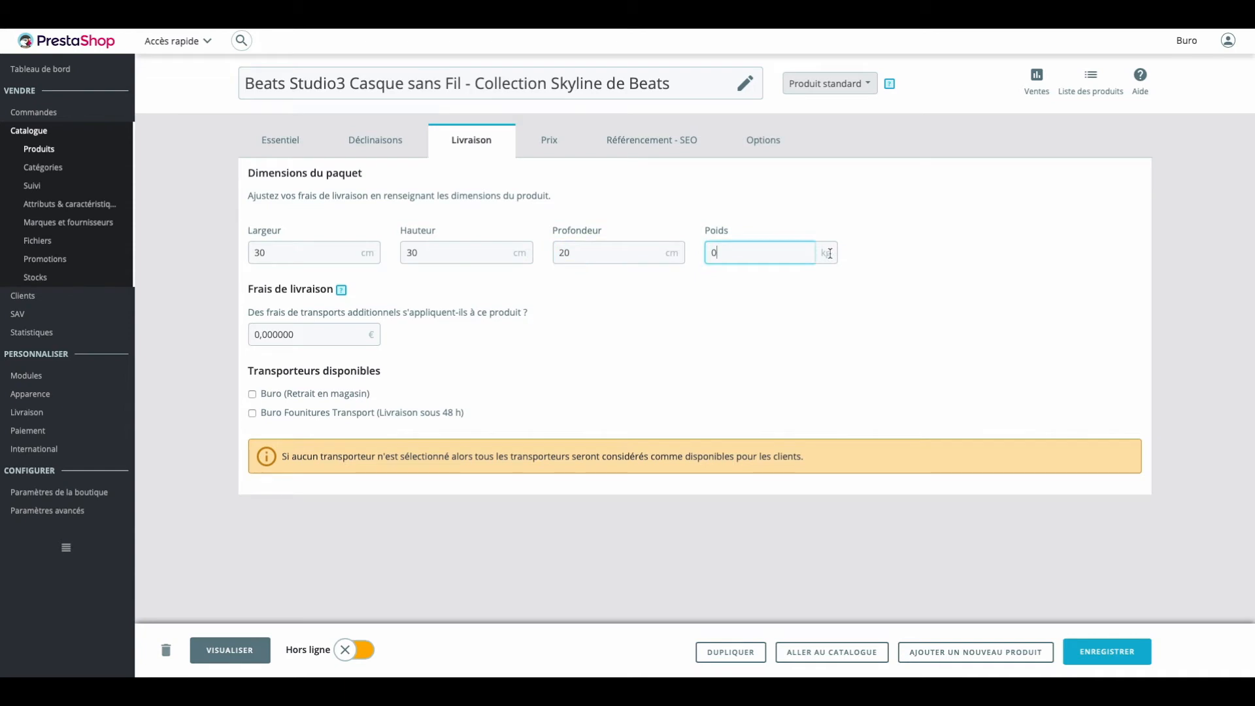
{"action": "type", "text": "0,325"}
{"action": "left_click", "coordinate": [721, 254]}
{"action": "key", "text": "BackSpace"}
{"action": "left_click", "coordinate": [516, 310]}
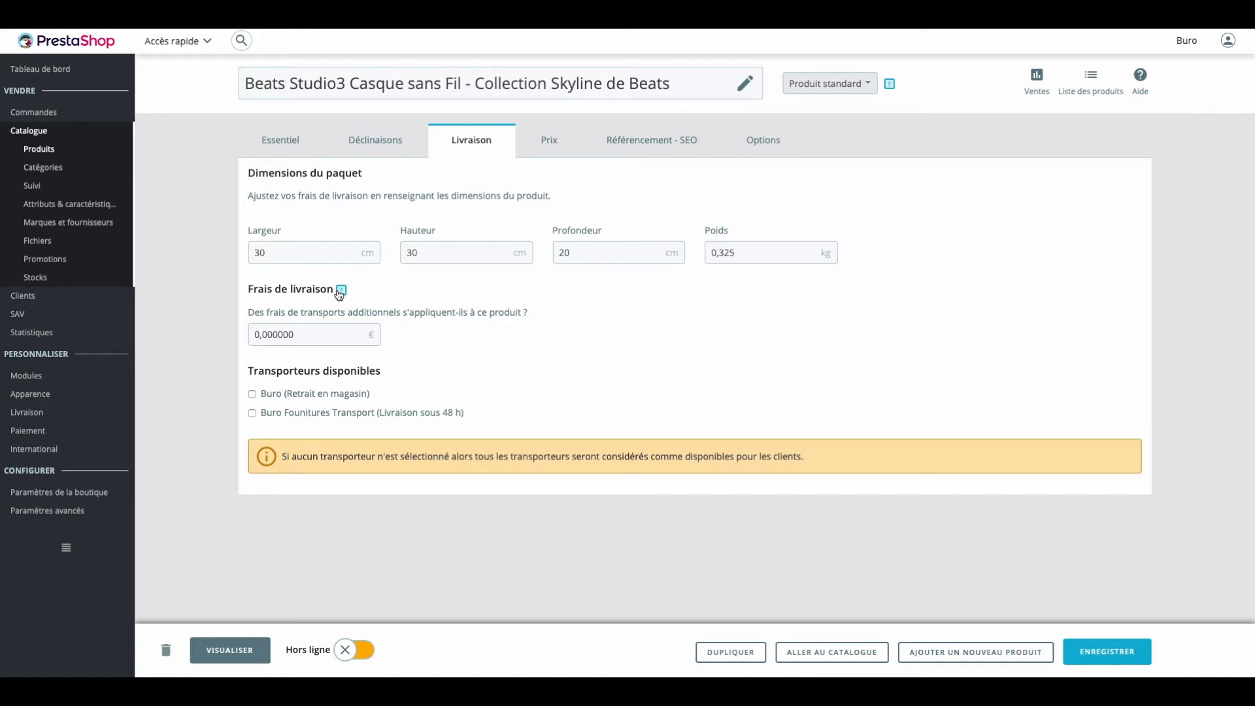
Enable the carriers Buro (Retrait en magasin) and Buro Founitures Transport (Livraison sous 48 h) for the product and save
{"action": "left_click", "coordinate": [323, 337]}
{"action": "left_click_drag", "start_coordinate": [324, 337], "coordinate": [233, 332]}
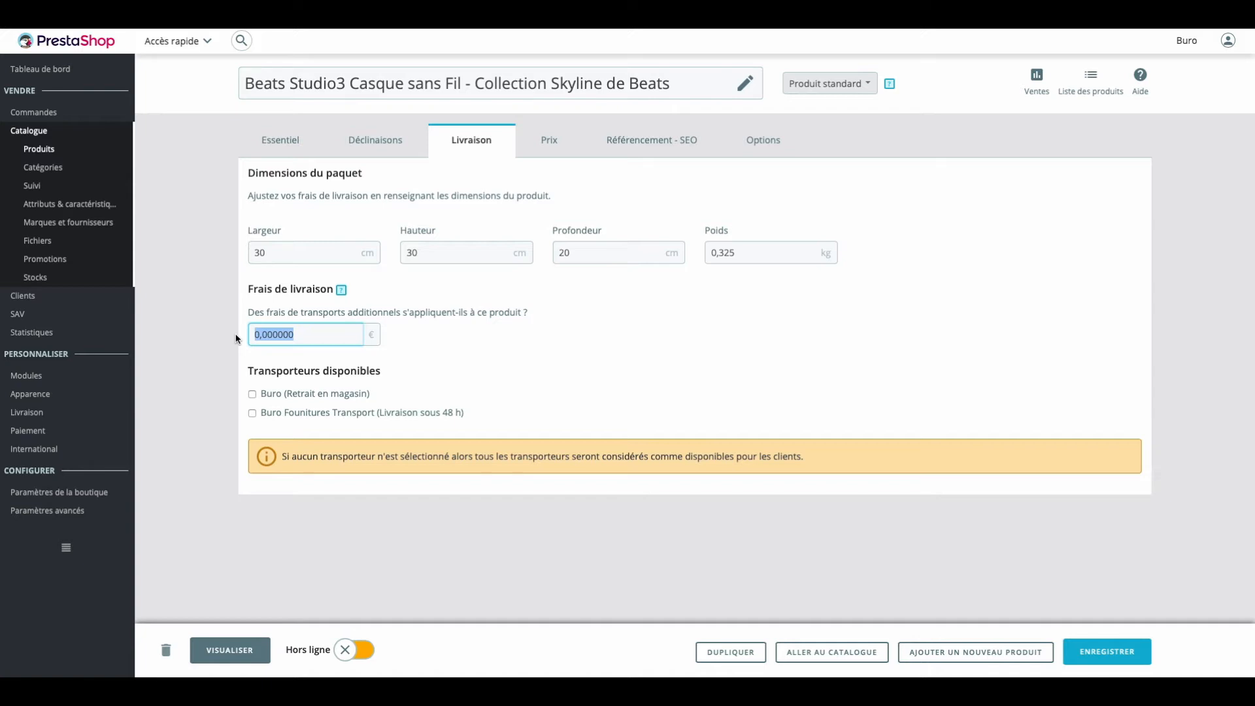
{"action": "left_click_drag", "start_coordinate": [249, 371], "coordinate": [404, 372]}
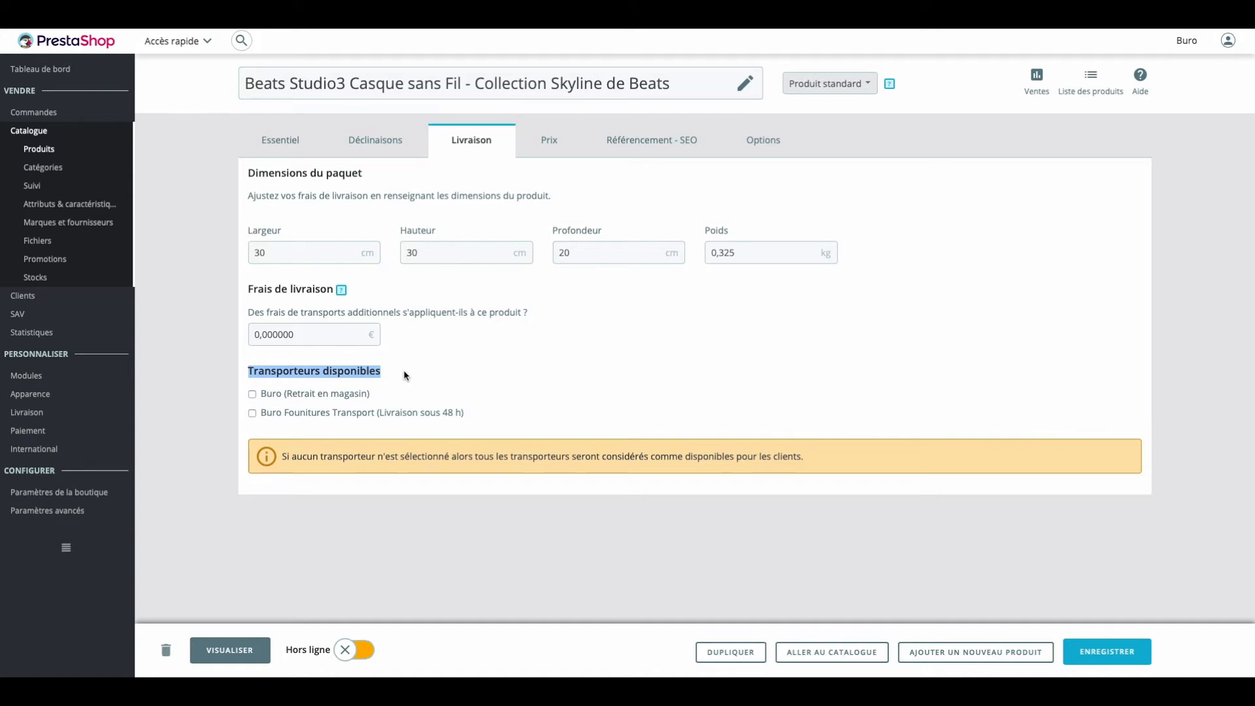
{"action": "left_click", "coordinate": [425, 391]}
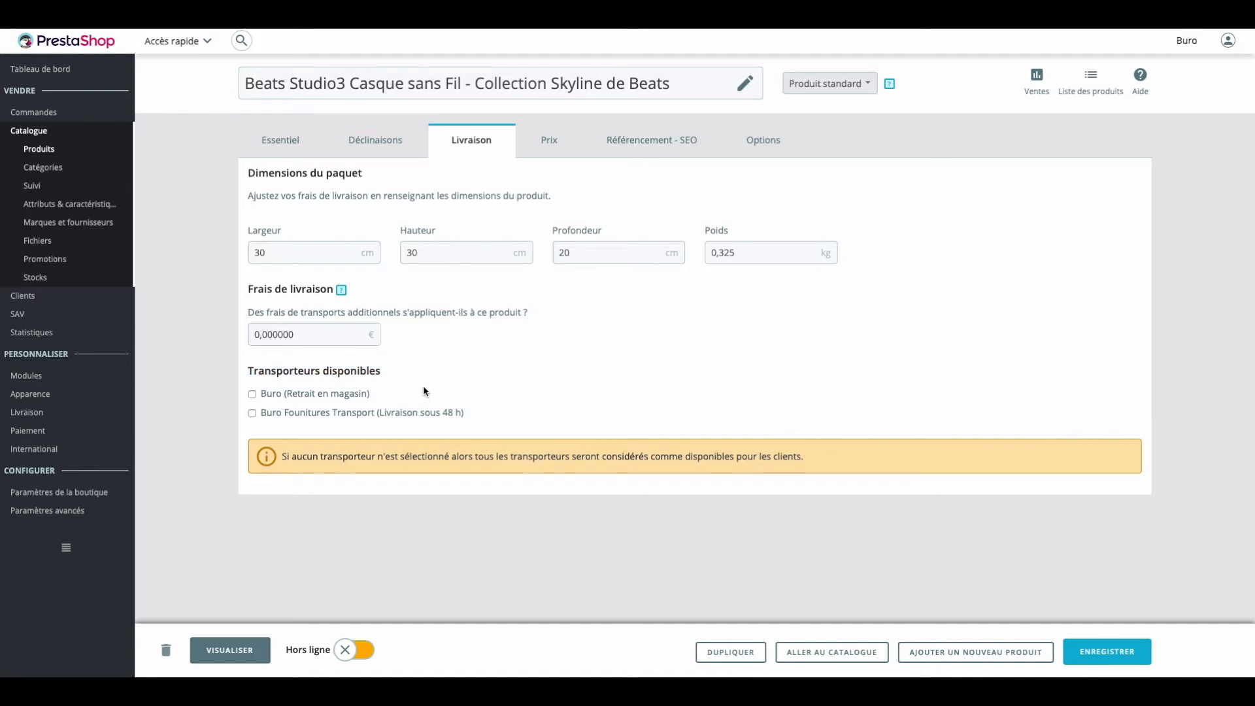
{"action": "left_click", "coordinate": [252, 395]}
{"action": "left_click", "coordinate": [1111, 651]}
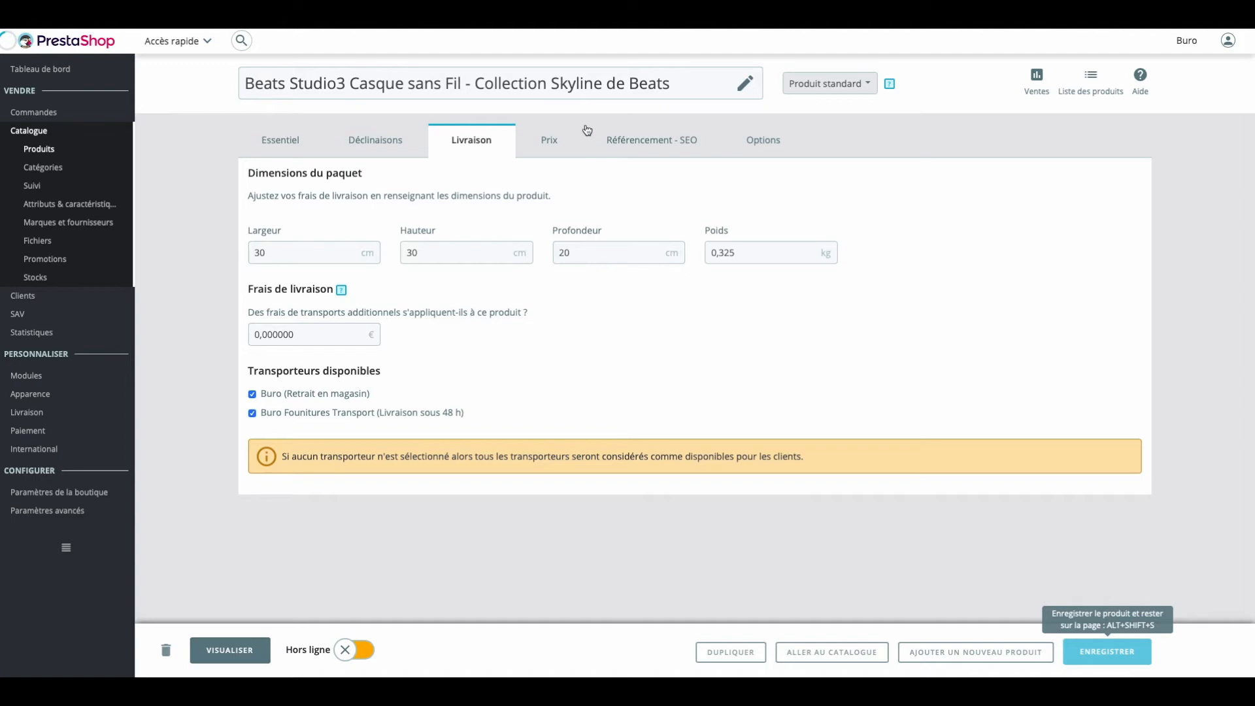
Open the product's price settings and read the help on the unit price (Prix unitaire HT)
{"action": "left_click", "coordinate": [556, 141]}
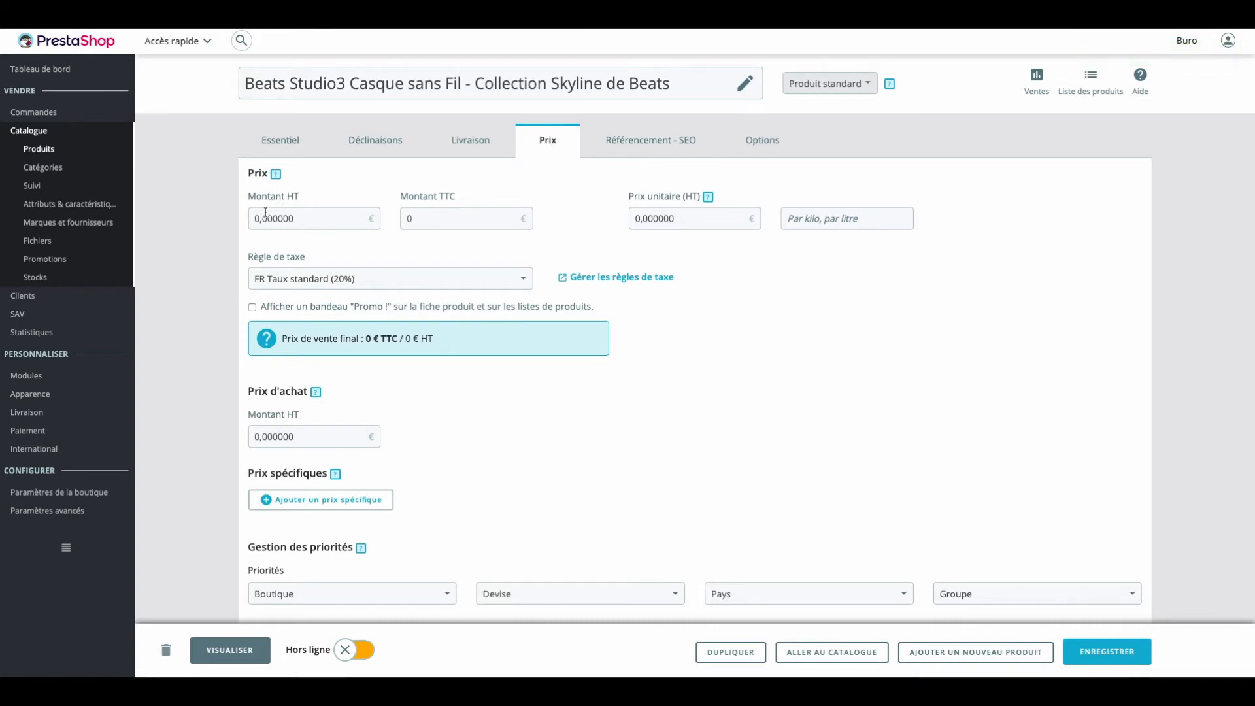
{"action": "left_click_drag", "start_coordinate": [292, 194], "coordinate": [249, 196]}
{"action": "left_click_drag", "start_coordinate": [627, 192], "coordinate": [784, 202]}
{"action": "left_click", "coordinate": [704, 201]}
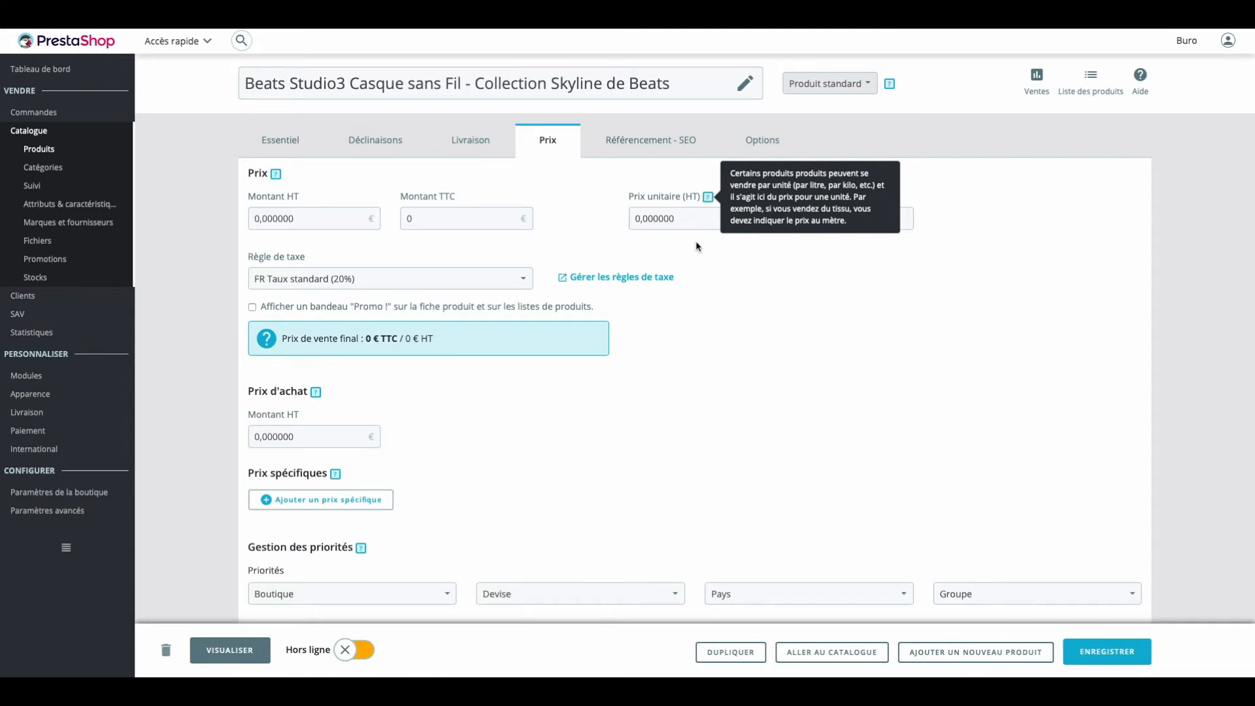
Look up the selling price in the Word document and set the price excluding tax (Montant HT) to 290,83 €
{"action": "key", "text": "ctrl+Right"}
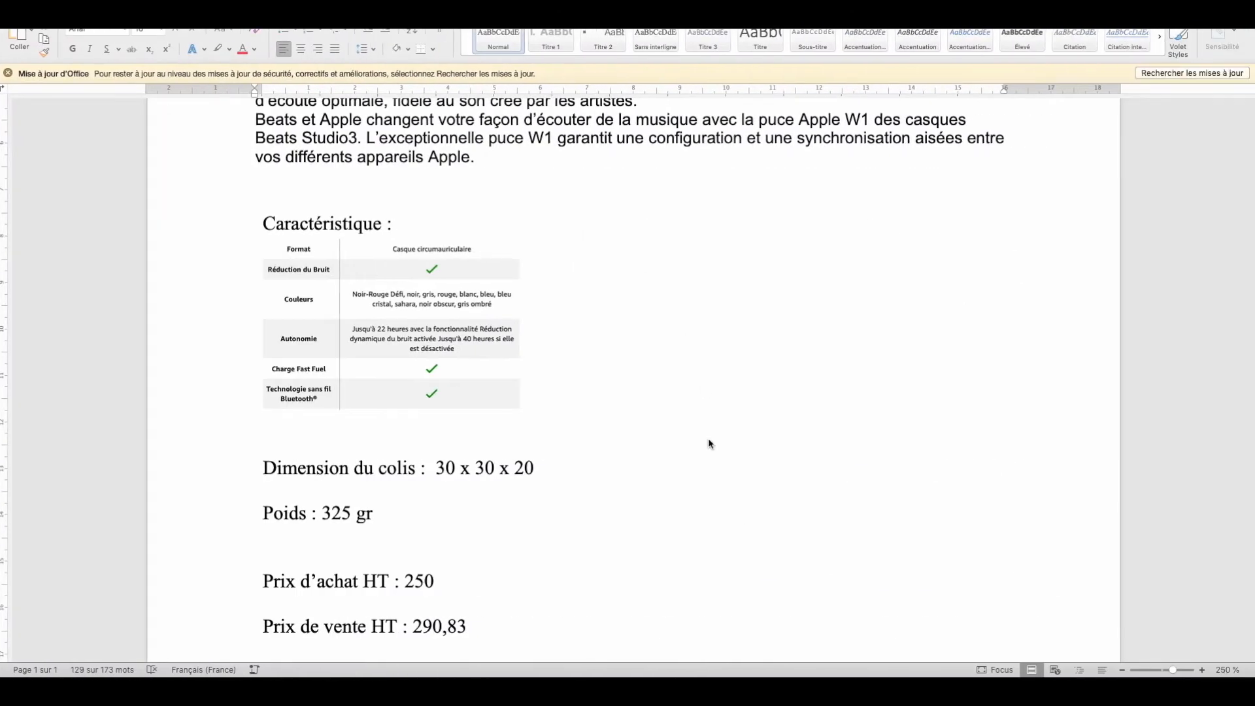
{"action": "scroll", "coordinate": [570, 532], "scroll_direction": "down", "scroll_amount": 2}
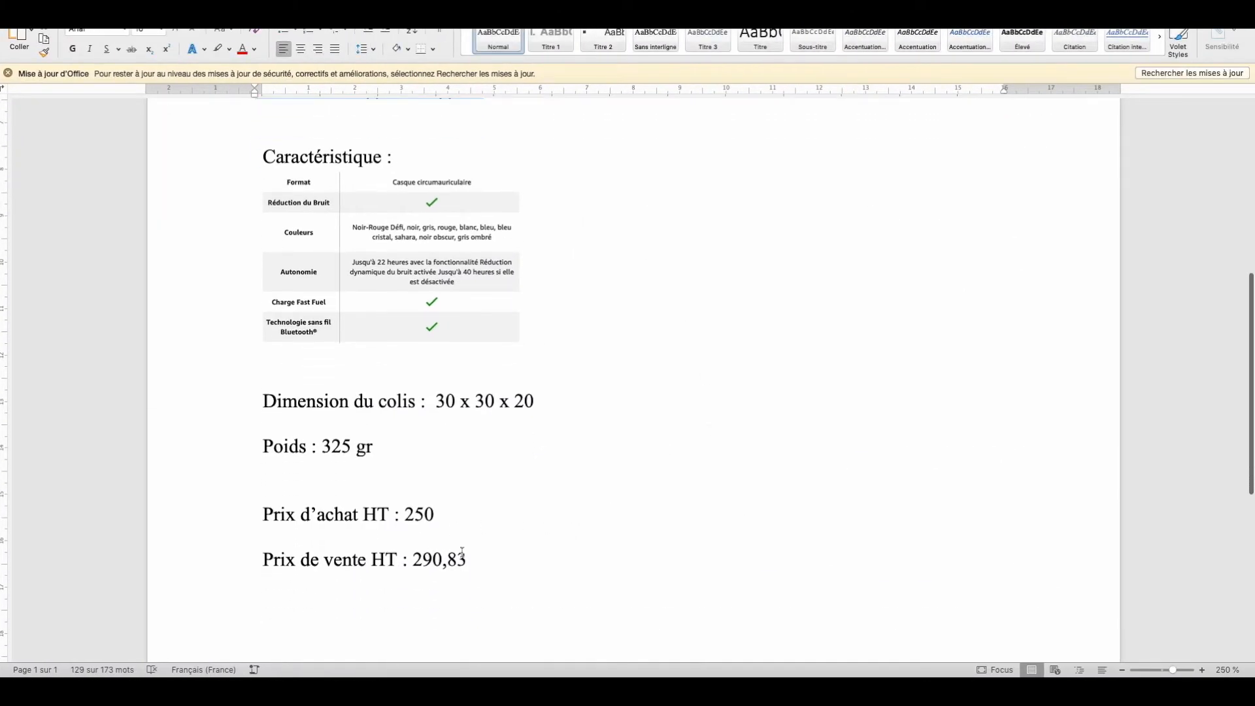
{"action": "left_click_drag", "start_coordinate": [464, 559], "coordinate": [415, 561]}
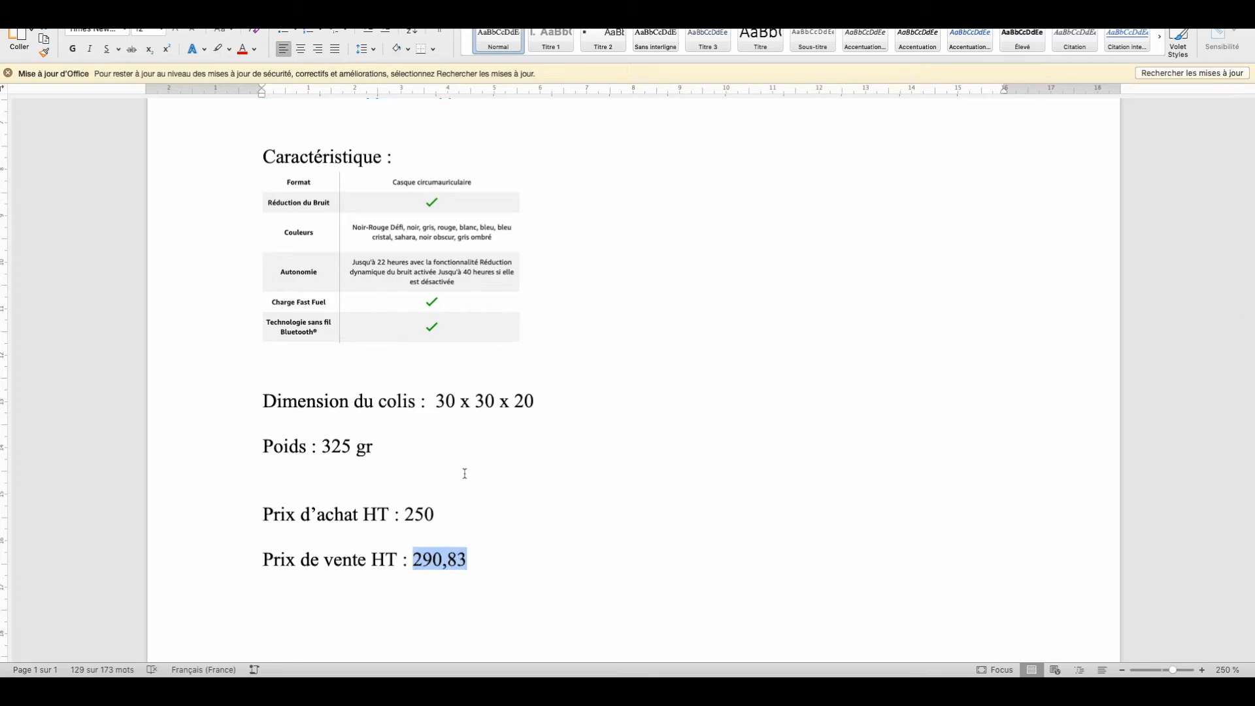
{"action": "key", "text": "ctrl+Left"}
{"action": "left_click", "coordinate": [280, 226]}
{"action": "left_click_drag", "start_coordinate": [316, 218], "coordinate": [222, 222]}
{"action": "type", "text": "2"}
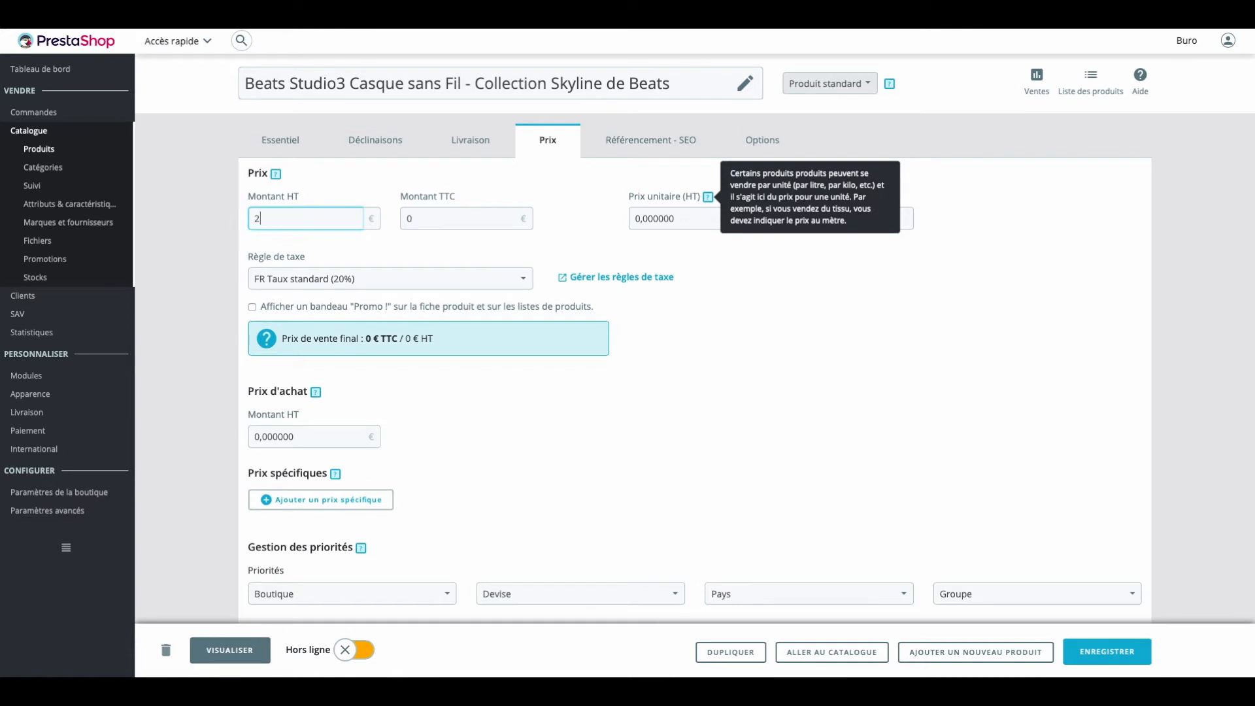
{"action": "type", "text": "90,83"}
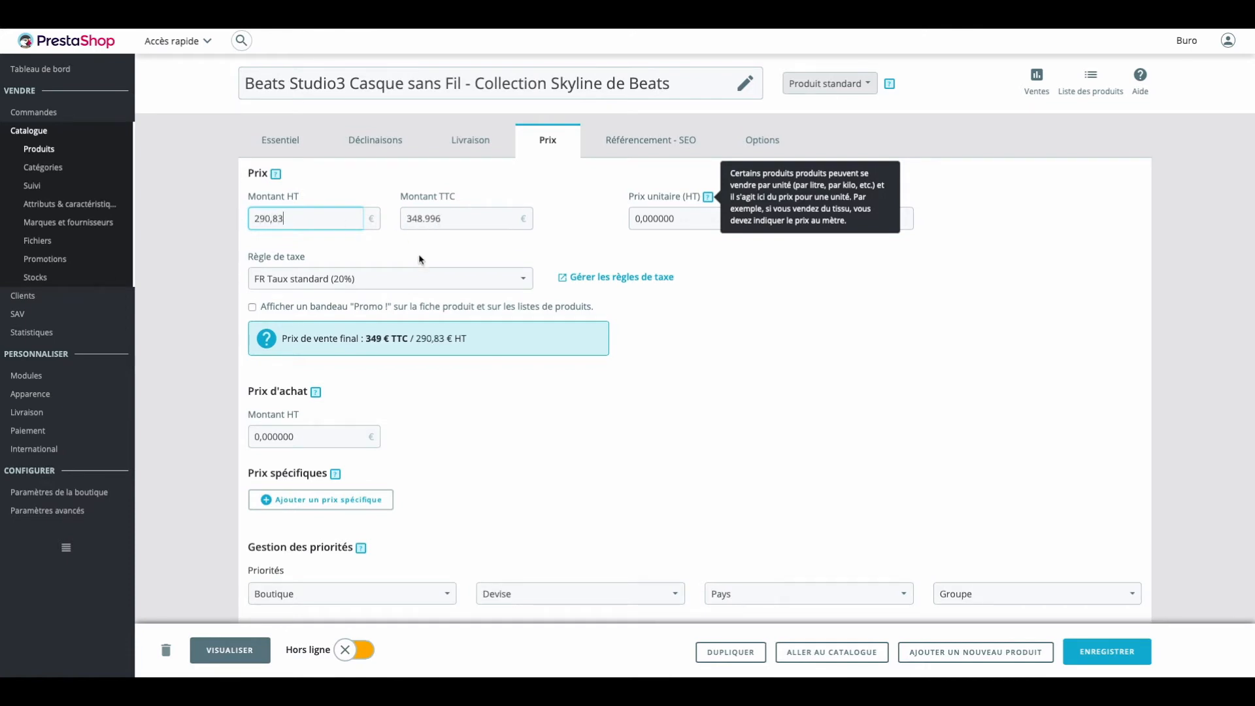
Set the selling price including tax (Montant TTC) to 349,99 €
{"action": "left_click", "coordinate": [452, 219]}
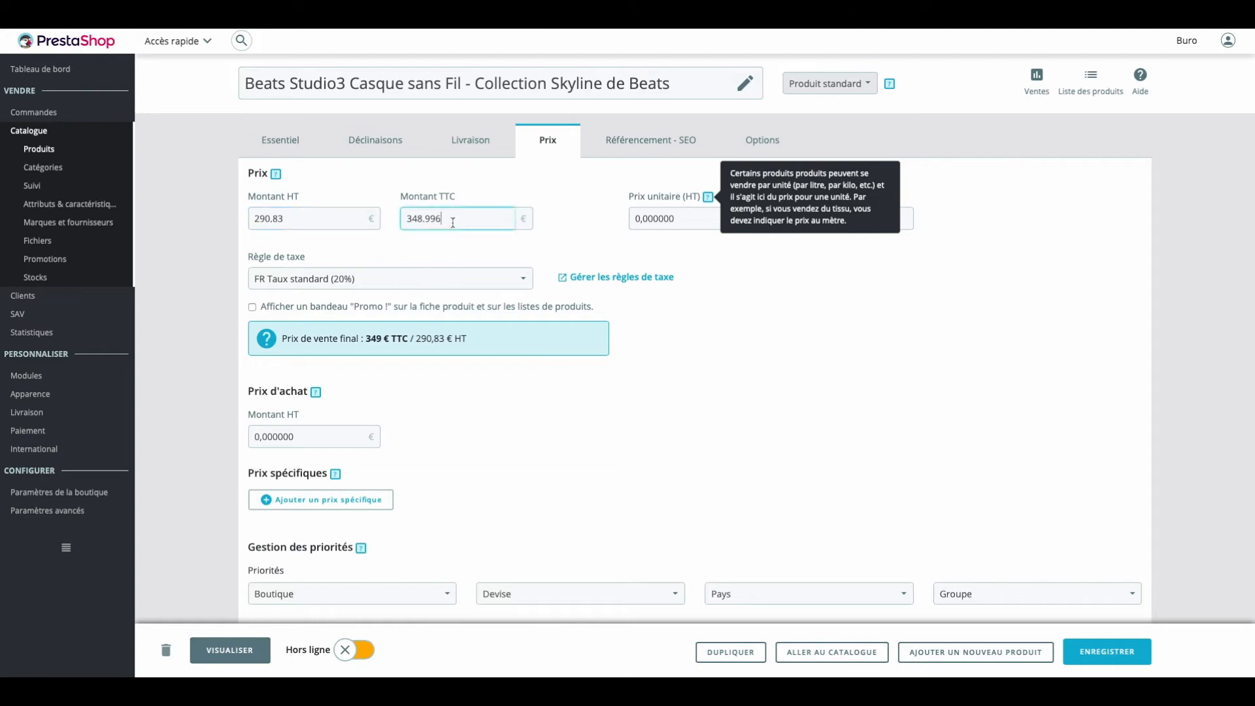
{"action": "left_click_drag", "start_coordinate": [464, 217], "coordinate": [412, 217]}
{"action": "type", "text": "349,99"}
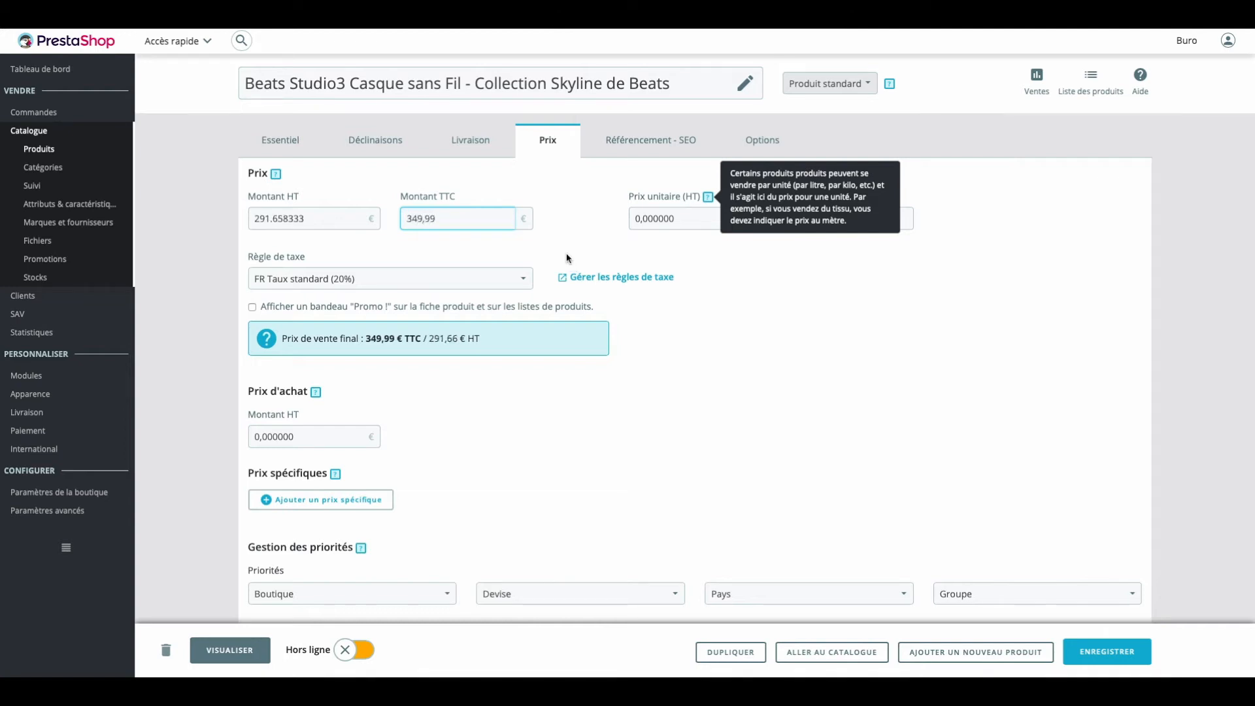
{"action": "left_click", "coordinate": [434, 246]}
Set the purchase price excluding tax (Prix d'achat, Montant HT) to 250 € from the Word document and save the product
{"action": "scroll", "coordinate": [353, 284], "scroll_direction": "down", "scroll_amount": 1}
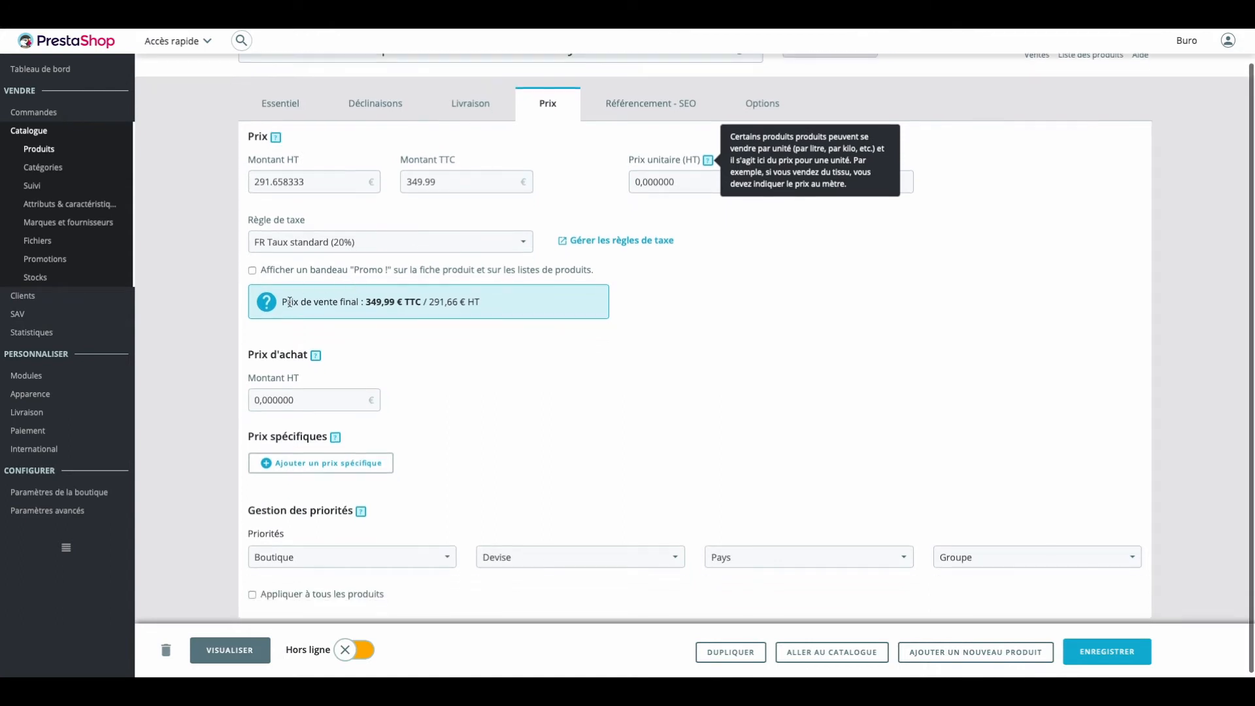
{"action": "scroll", "coordinate": [289, 302], "scroll_direction": "down", "scroll_amount": 1}
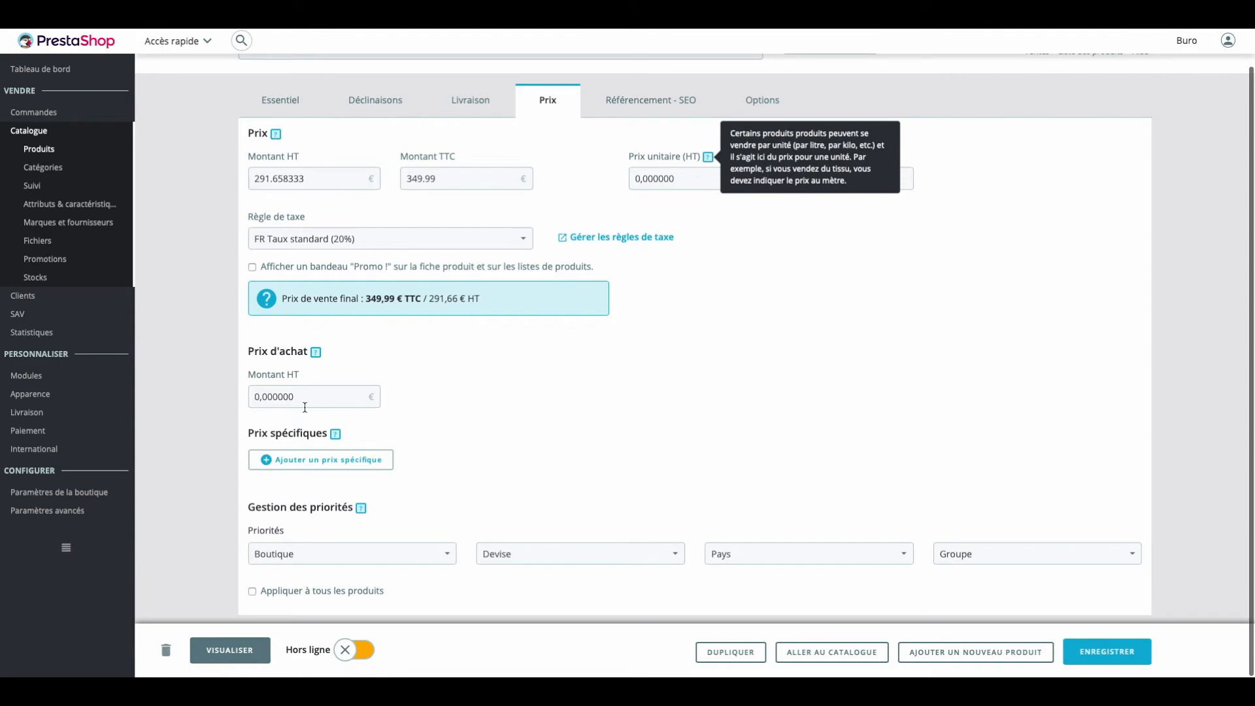
{"action": "key", "text": "ctrl+Left"}
{"action": "key", "text": "ctrl+Right"}
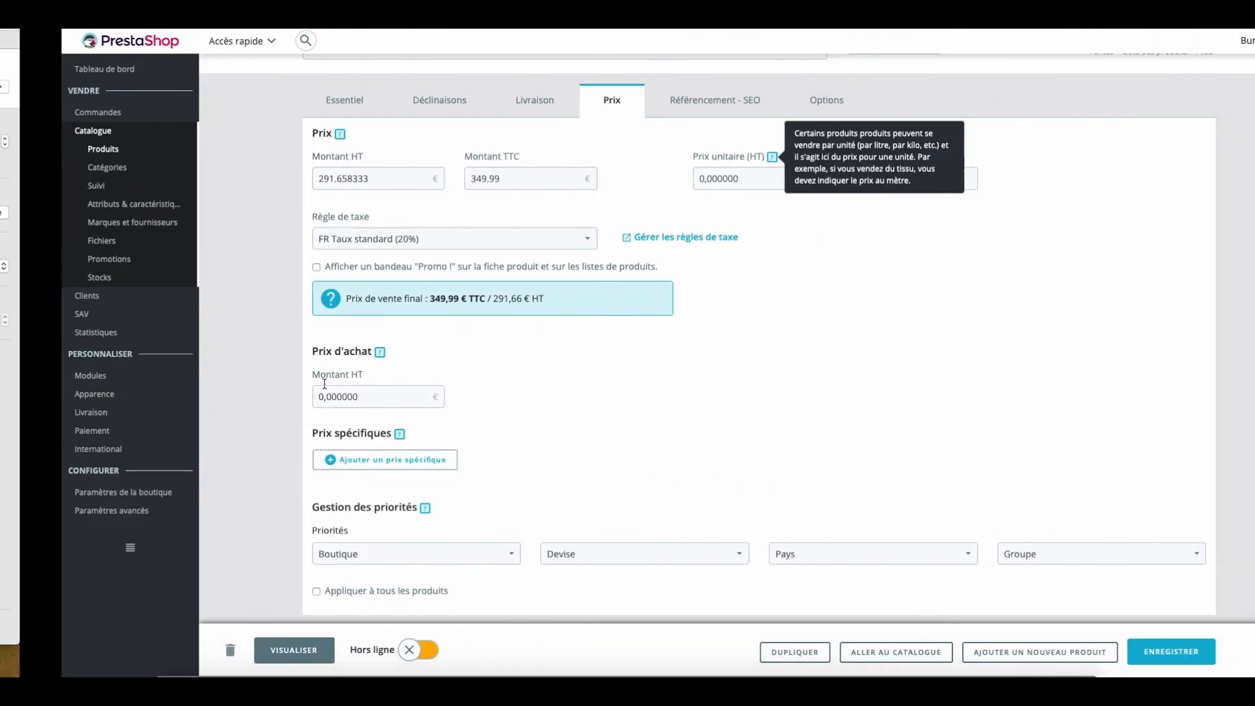
{"action": "key", "text": "ctrl+Right"}
{"action": "double_click", "coordinate": [439, 559]}
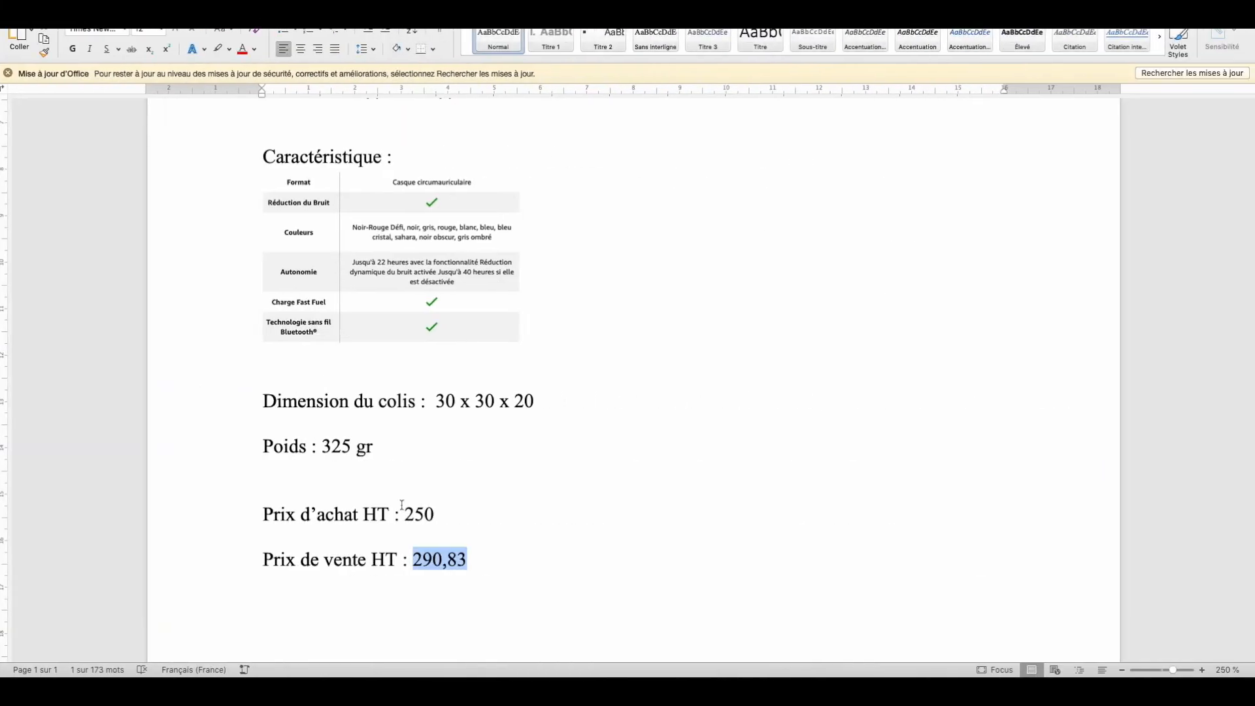
{"action": "key", "text": "ctrl+Left"}
{"action": "left_click_drag", "start_coordinate": [302, 396], "coordinate": [233, 394]}
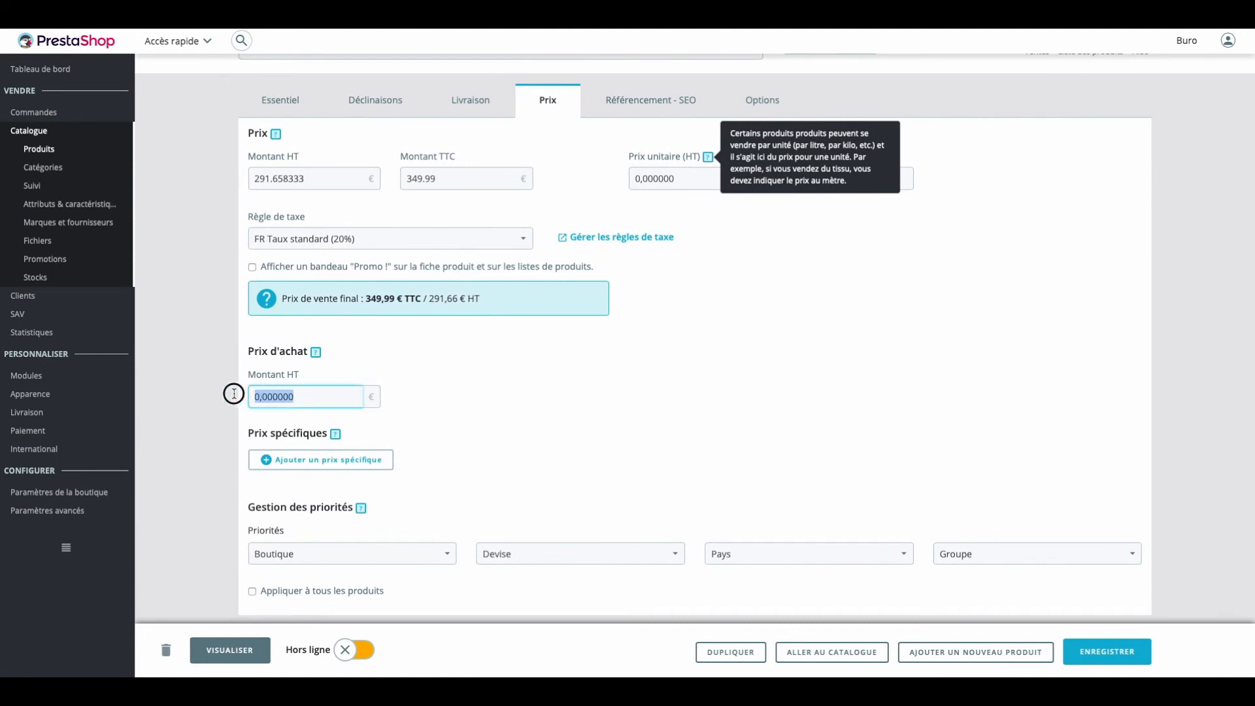
{"action": "type", "text": "250"}
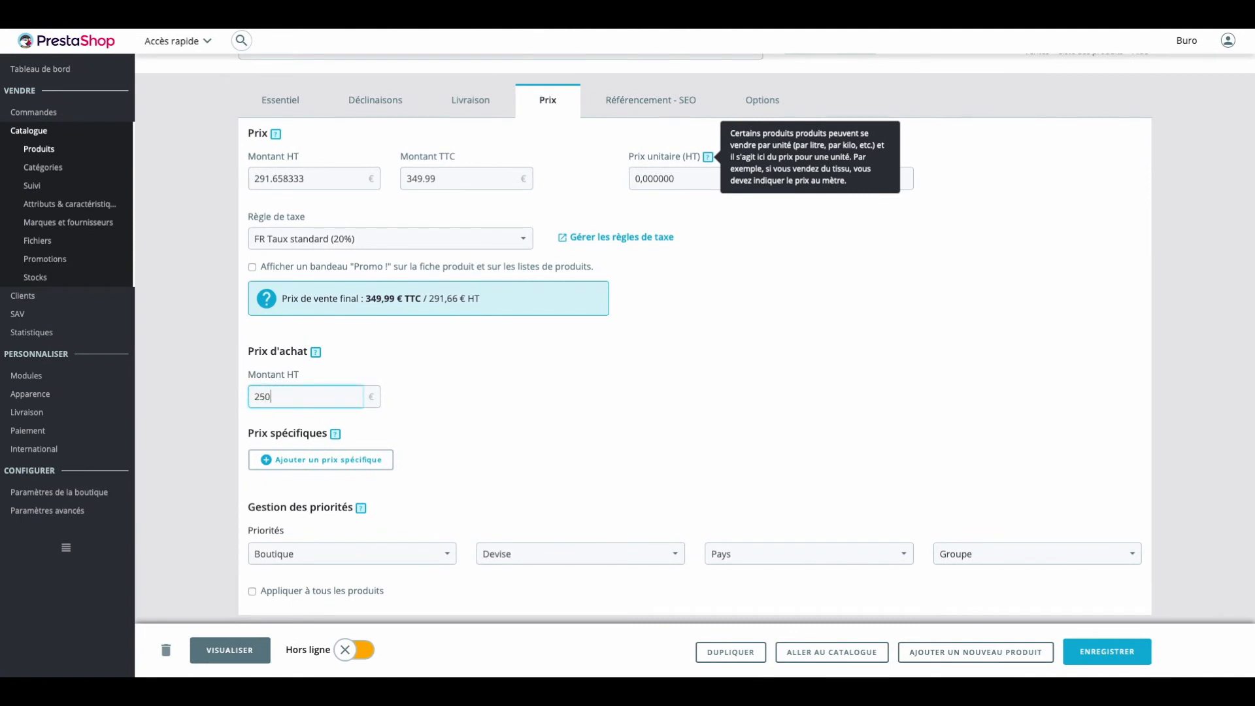
{"action": "left_click", "coordinate": [436, 400]}
{"action": "left_click", "coordinate": [1088, 660]}
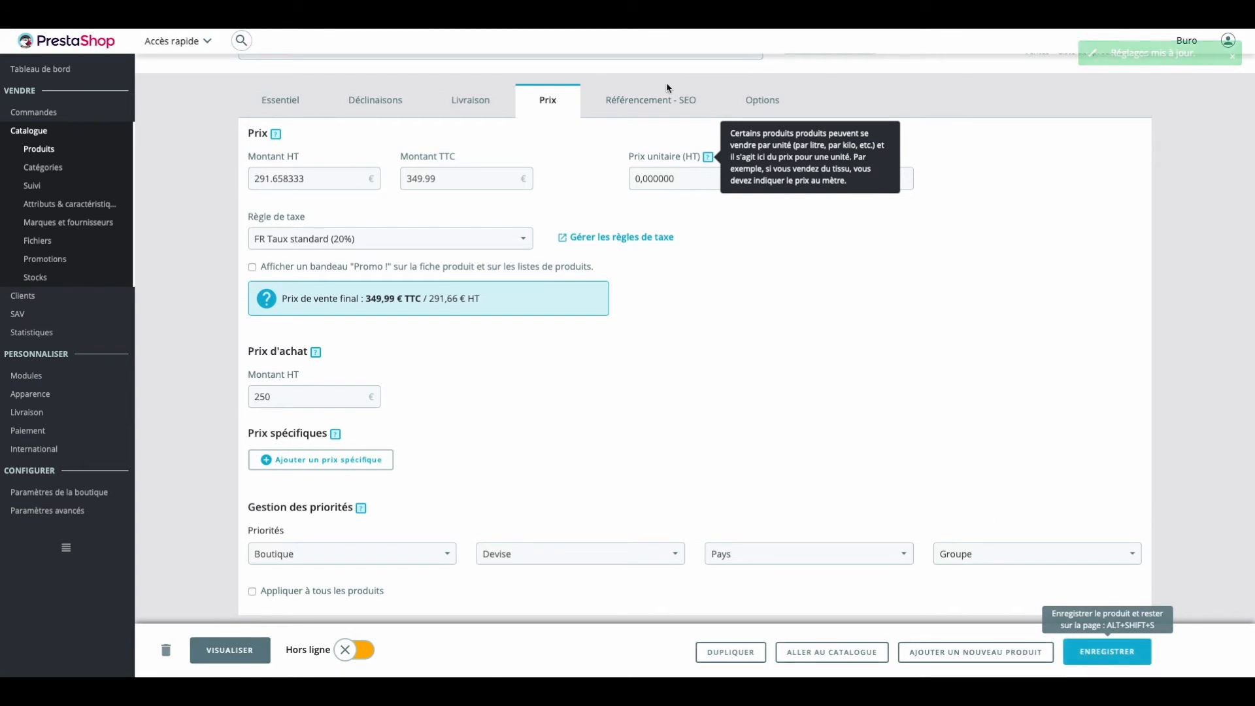
Open the product's SEO settings and examine the title tag (Balise titre) and Meta description fields
{"action": "left_click", "coordinate": [650, 102]}
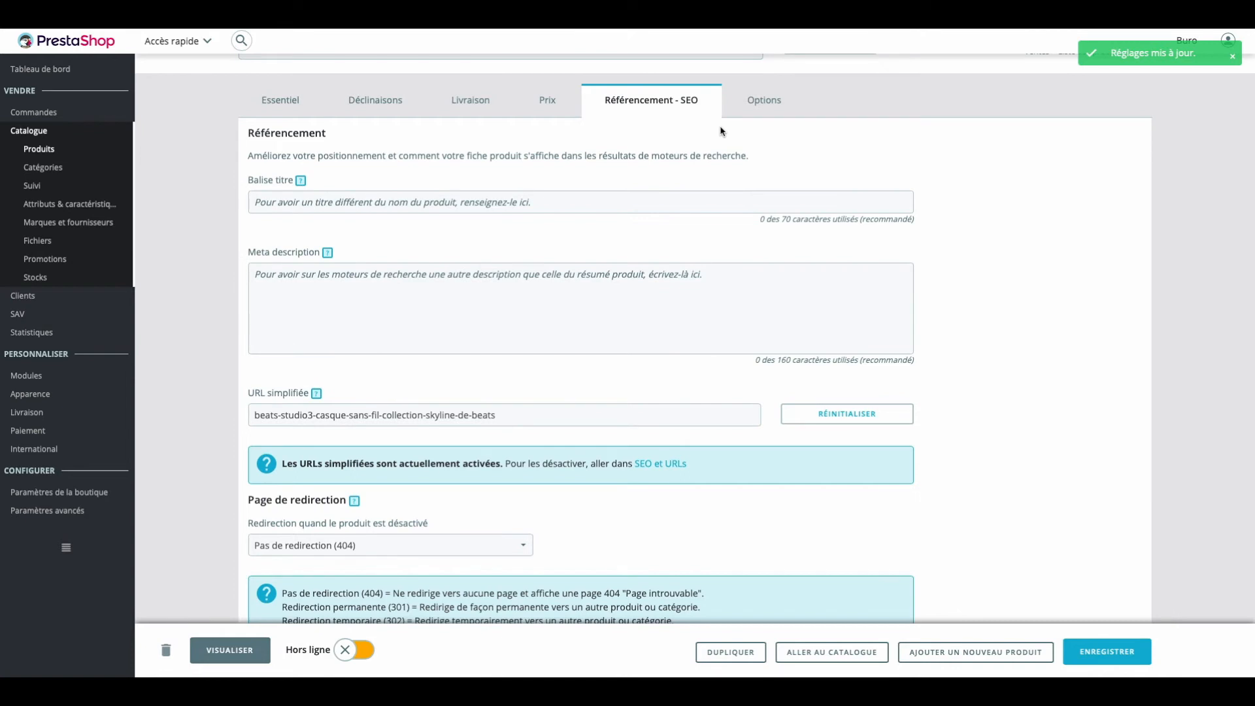
{"action": "left_click", "coordinate": [289, 202]}
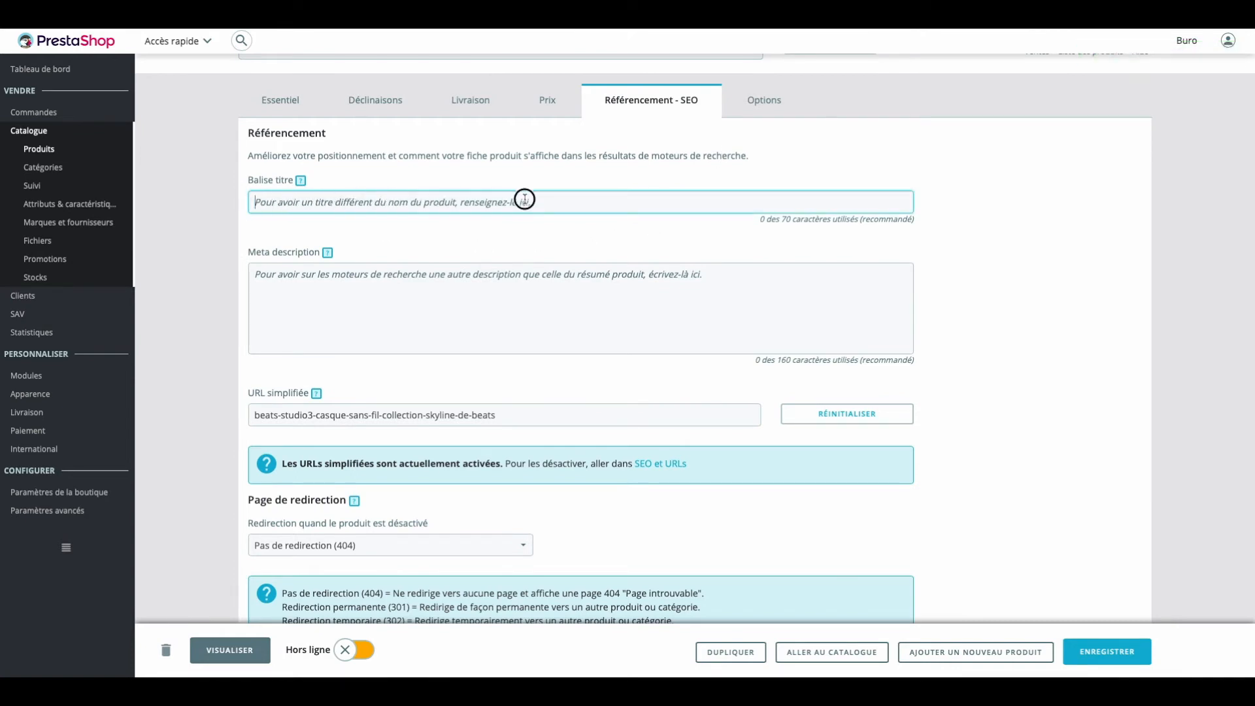
{"action": "scroll", "coordinate": [373, 179], "scroll_direction": "up", "scroll_amount": 1}
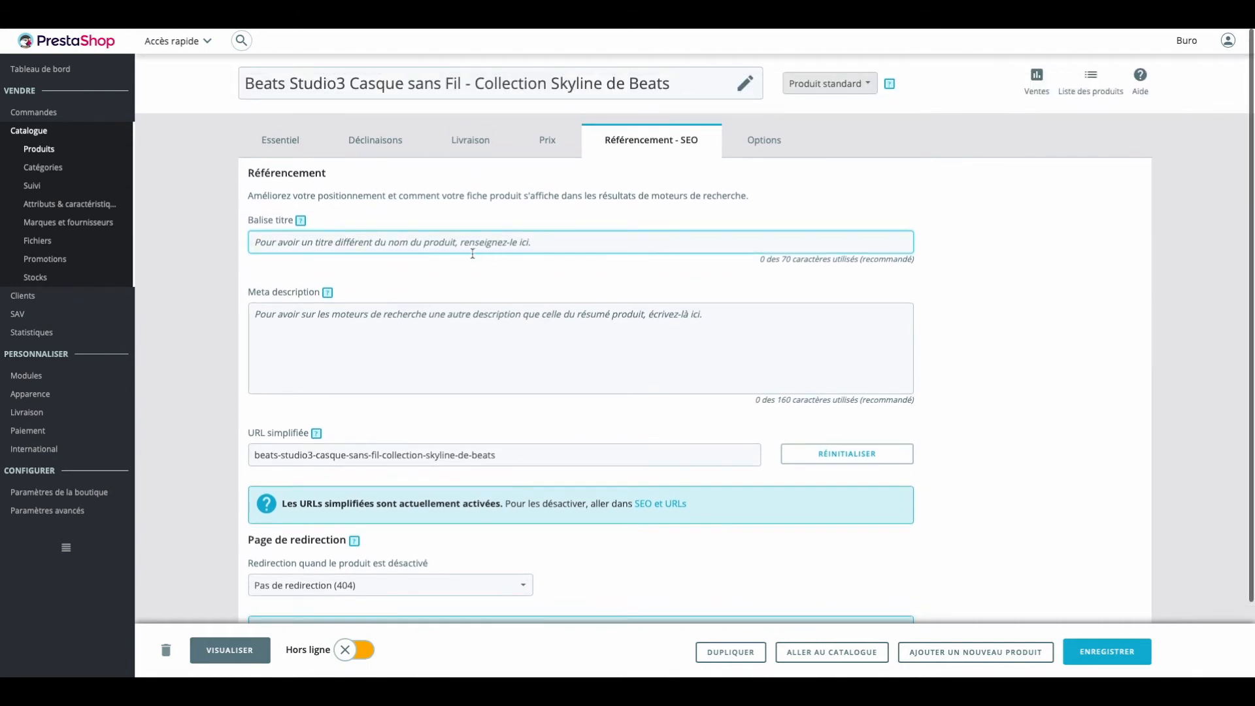
{"action": "left_click", "coordinate": [520, 321]}
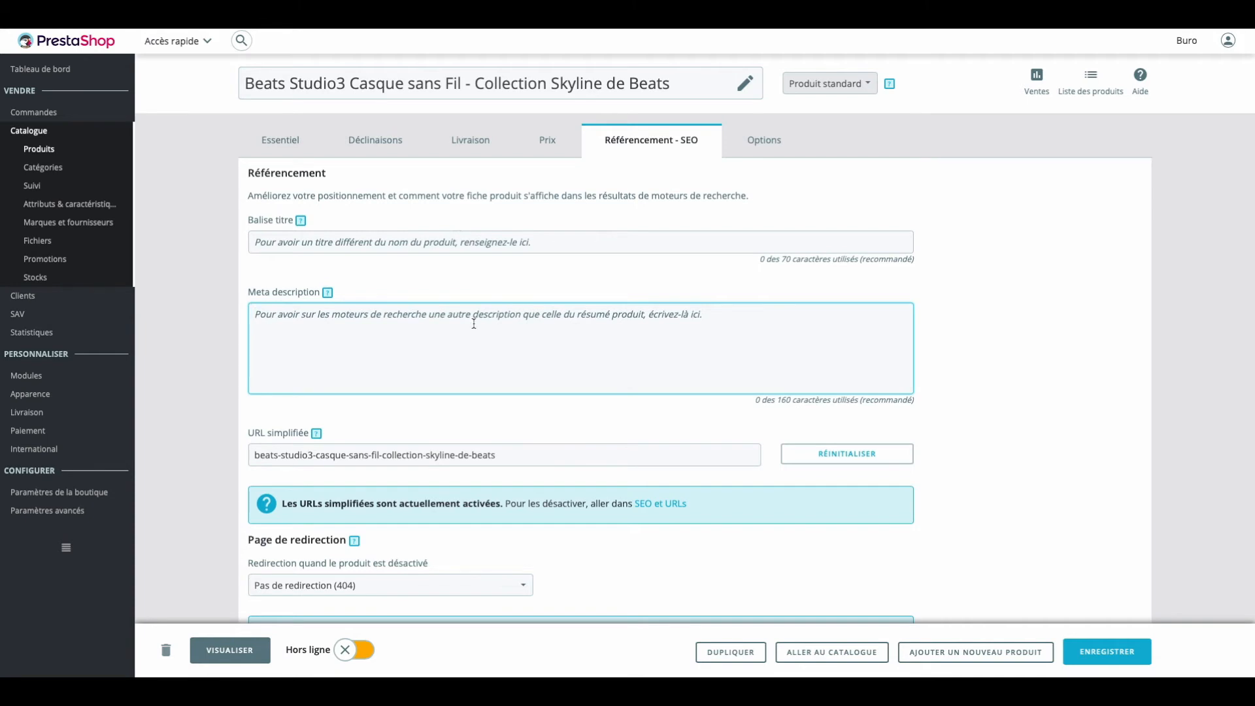
Review the product's essential description and its SEO fields, and save the product
{"action": "left_click", "coordinate": [269, 137]}
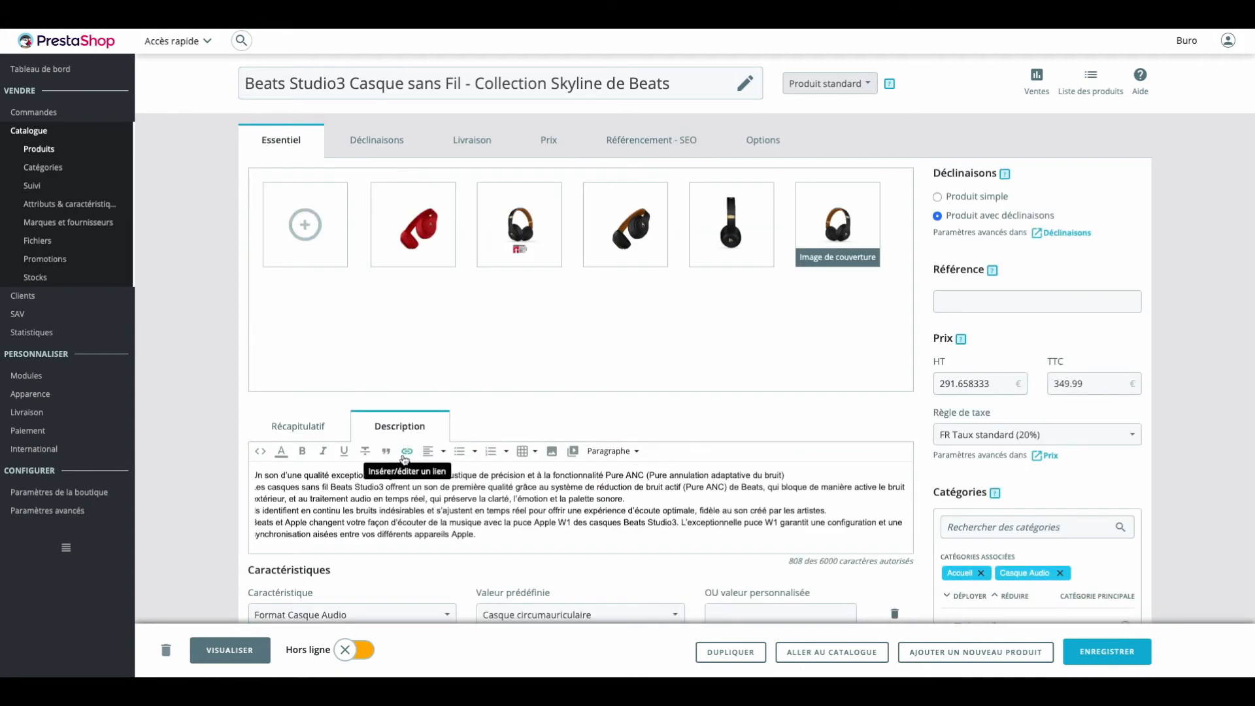
{"action": "left_click", "coordinate": [667, 140]}
{"action": "left_click", "coordinate": [513, 339]}
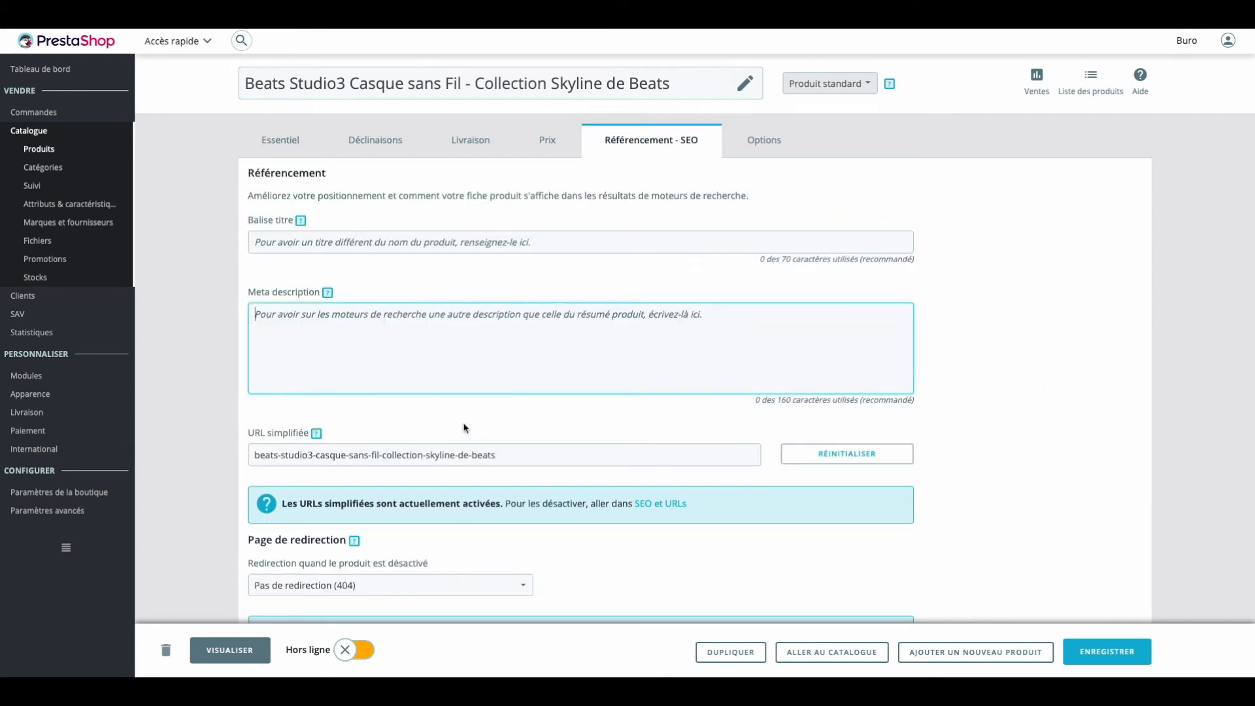
{"action": "scroll", "coordinate": [465, 392], "scroll_direction": "down", "scroll_amount": 3}
{"action": "scroll", "coordinate": [621, 275], "scroll_direction": "up", "scroll_amount": 3}
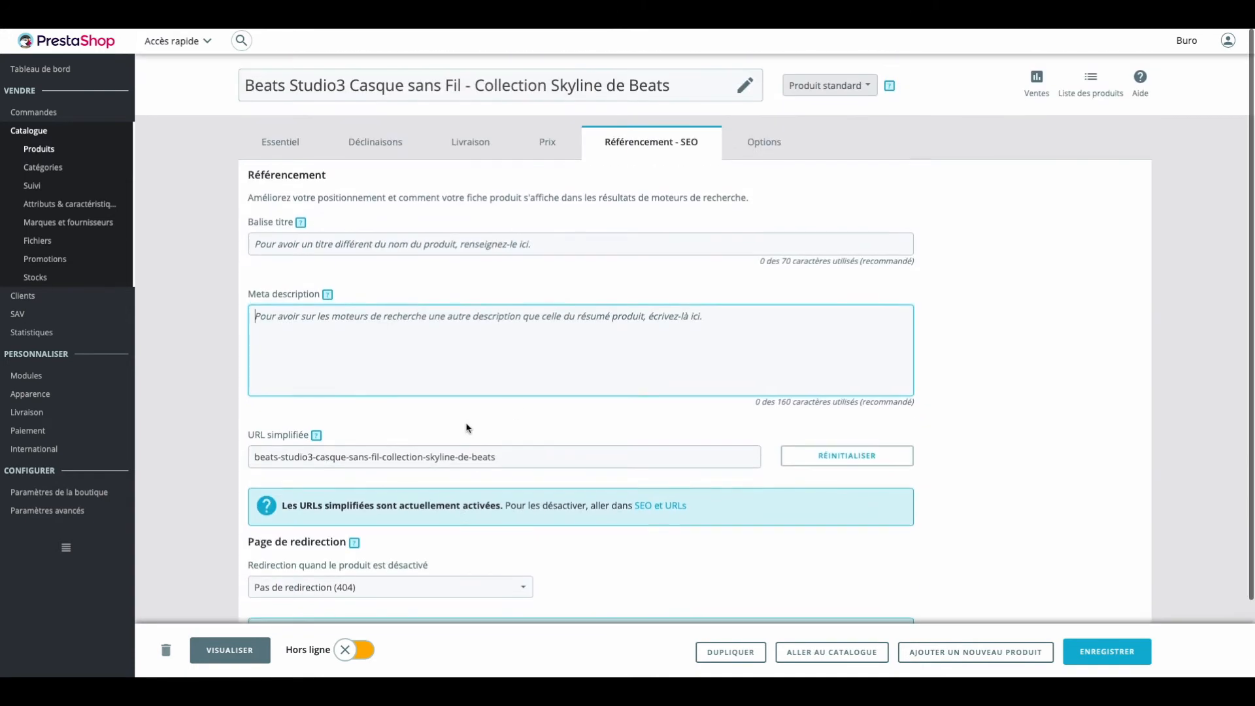
{"action": "left_click", "coordinate": [1105, 651]}
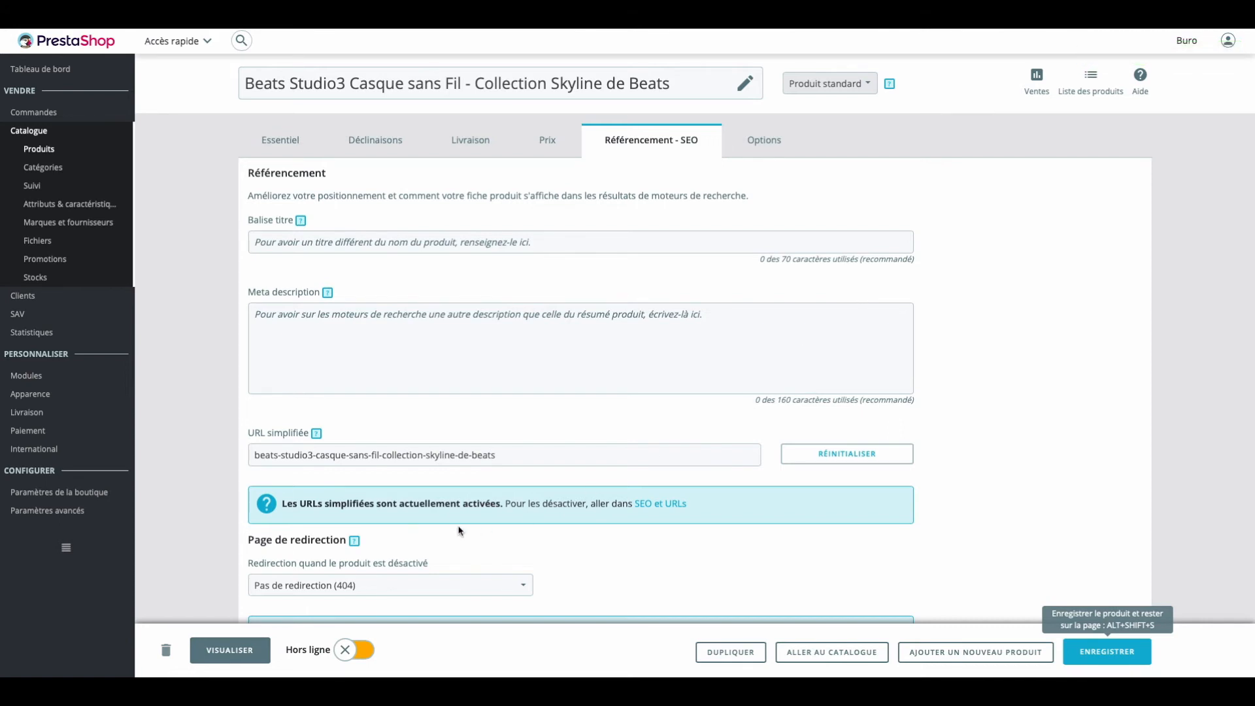
Preview the product page in the shop and display the headphones in red
{"action": "left_click", "coordinate": [230, 651]}
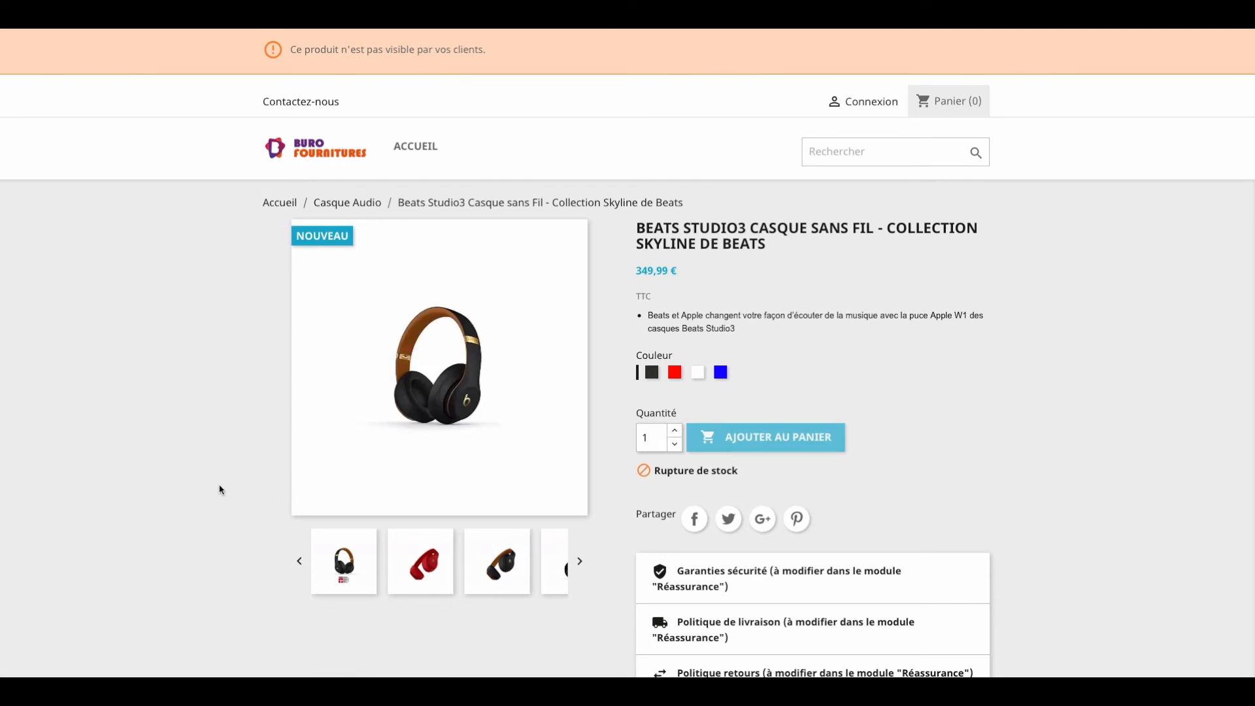
{"action": "scroll", "coordinate": [219, 489], "scroll_direction": "down", "scroll_amount": 2}
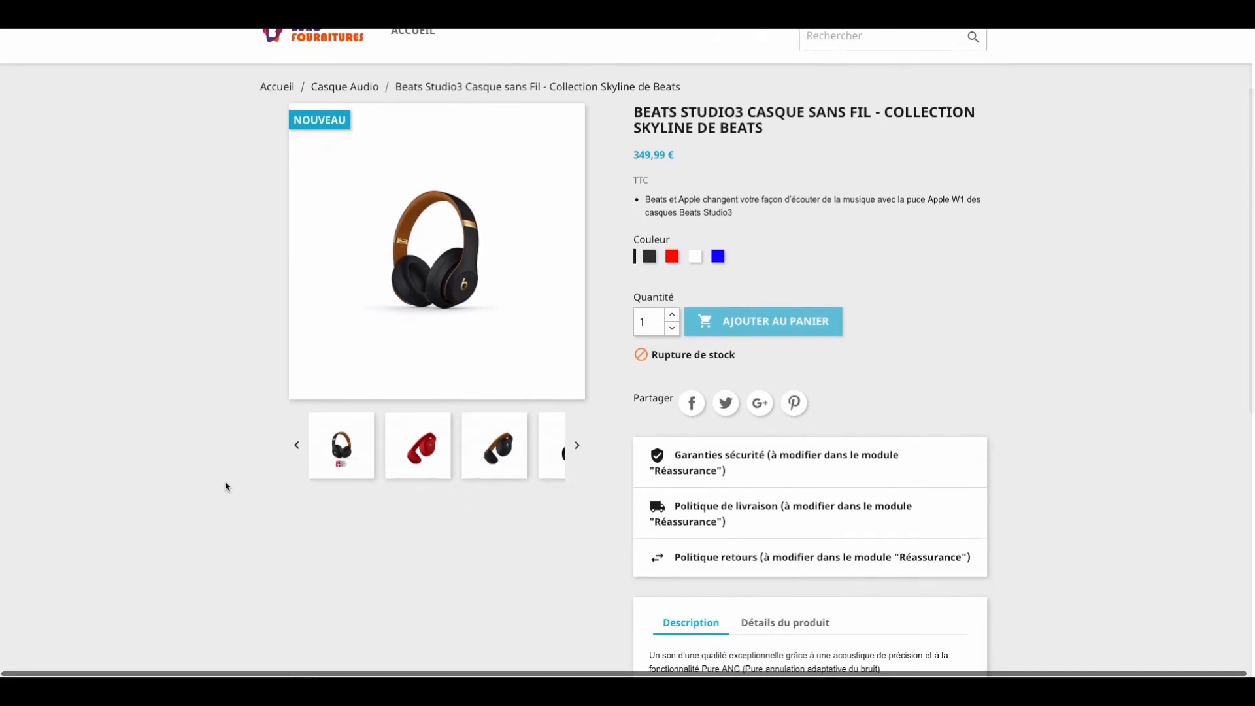
{"action": "left_click", "coordinate": [672, 257]}
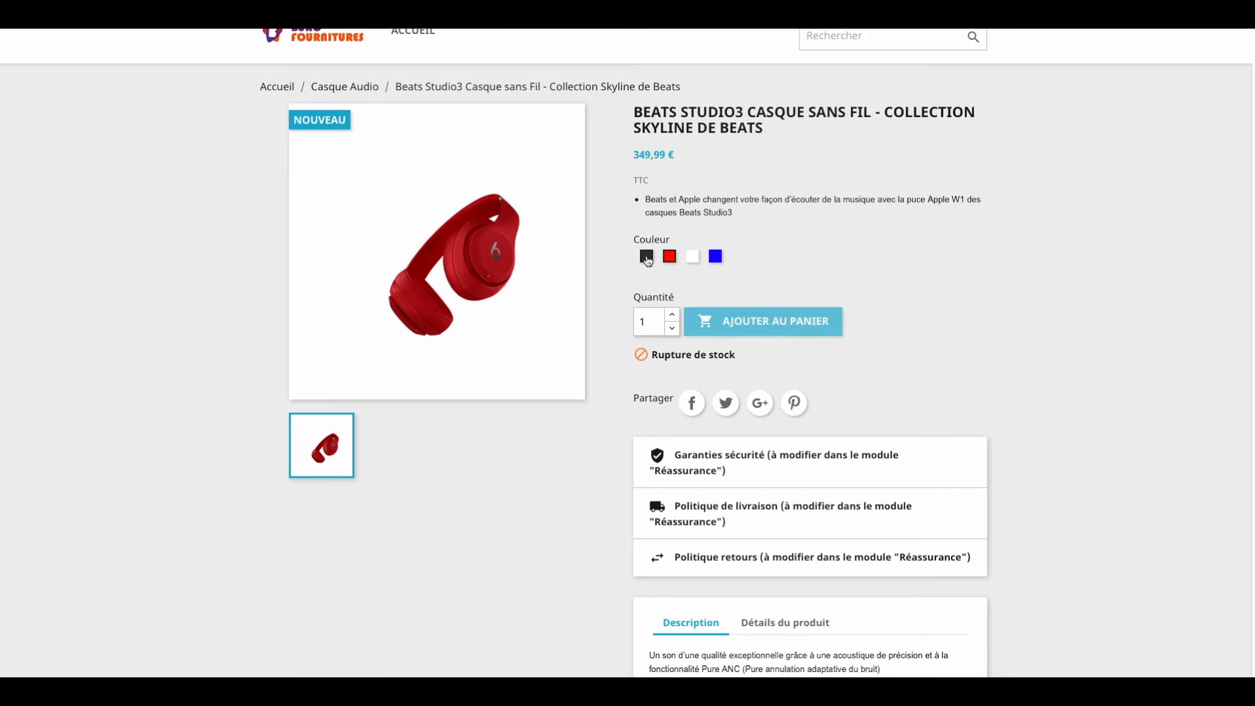
{"action": "scroll", "coordinate": [721, 302], "scroll_direction": "down", "scroll_amount": 4}
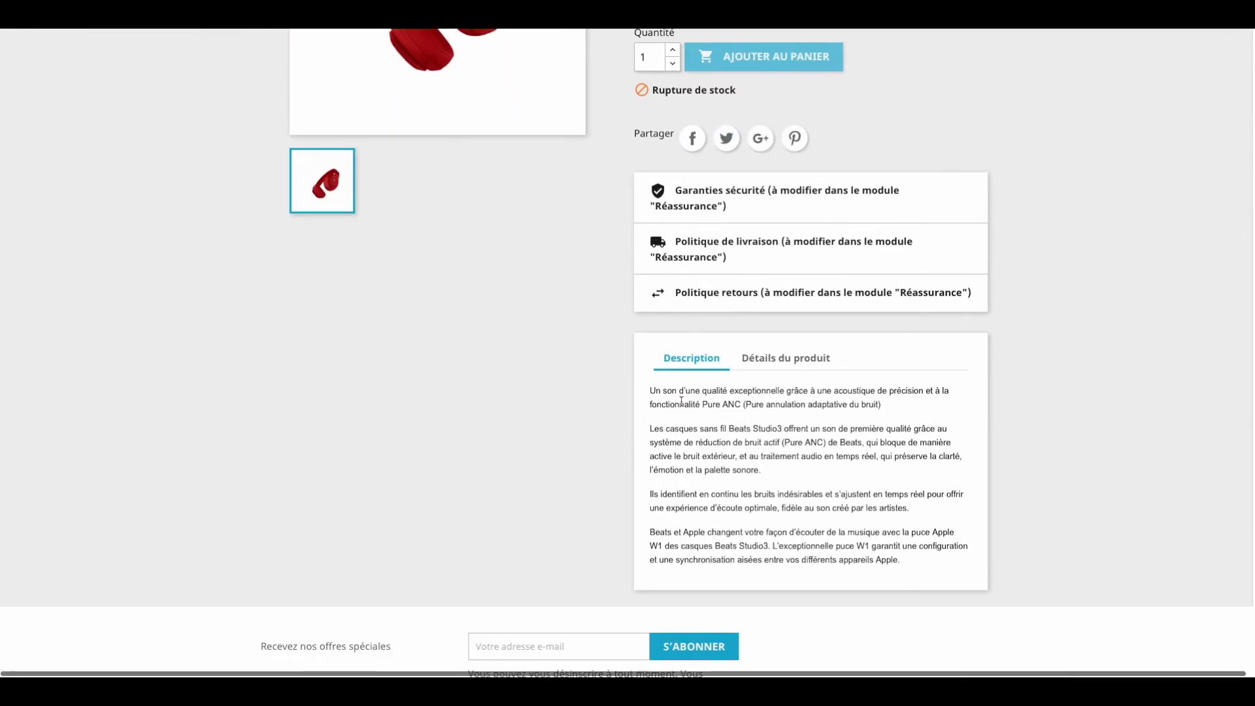
Examine the technical sheet (Fiche technique) in the product details and the stock status on the shop page
{"action": "left_click", "coordinate": [778, 364]}
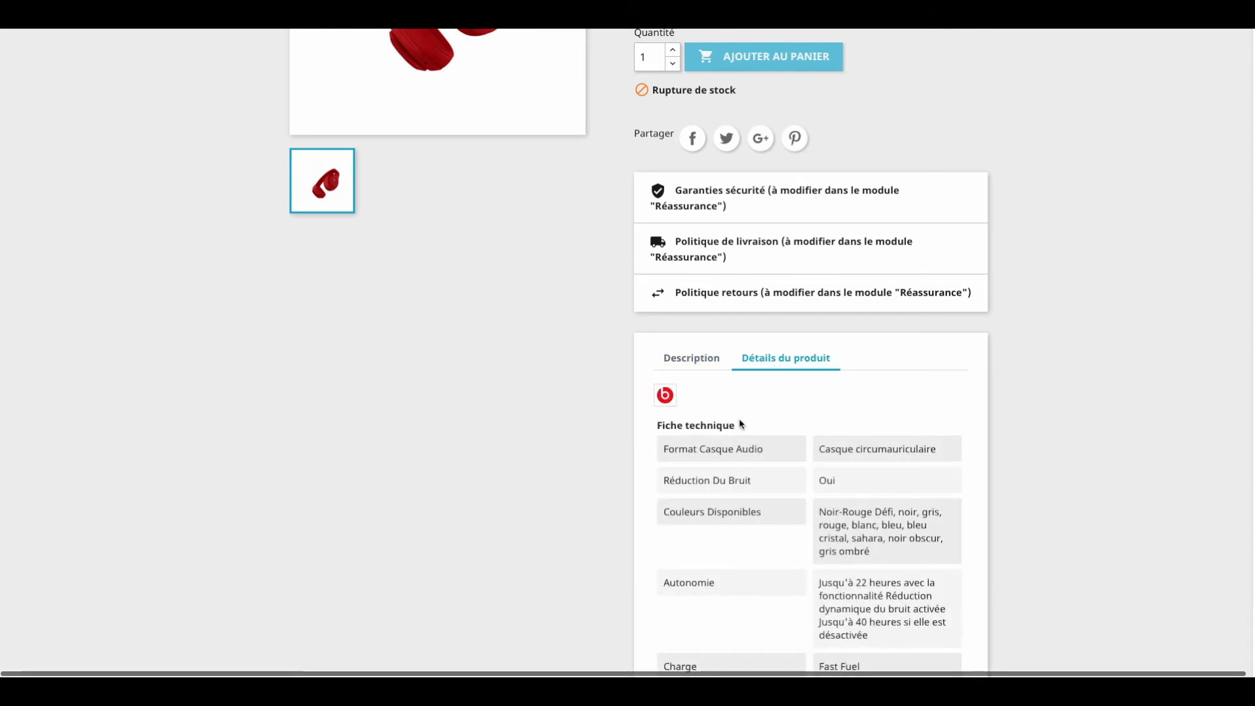
{"action": "scroll", "coordinate": [743, 423], "scroll_direction": "down", "scroll_amount": 1}
{"action": "left_click_drag", "start_coordinate": [700, 377], "coordinate": [771, 555]}
{"action": "scroll", "coordinate": [778, 561], "scroll_direction": "down", "scroll_amount": 3}
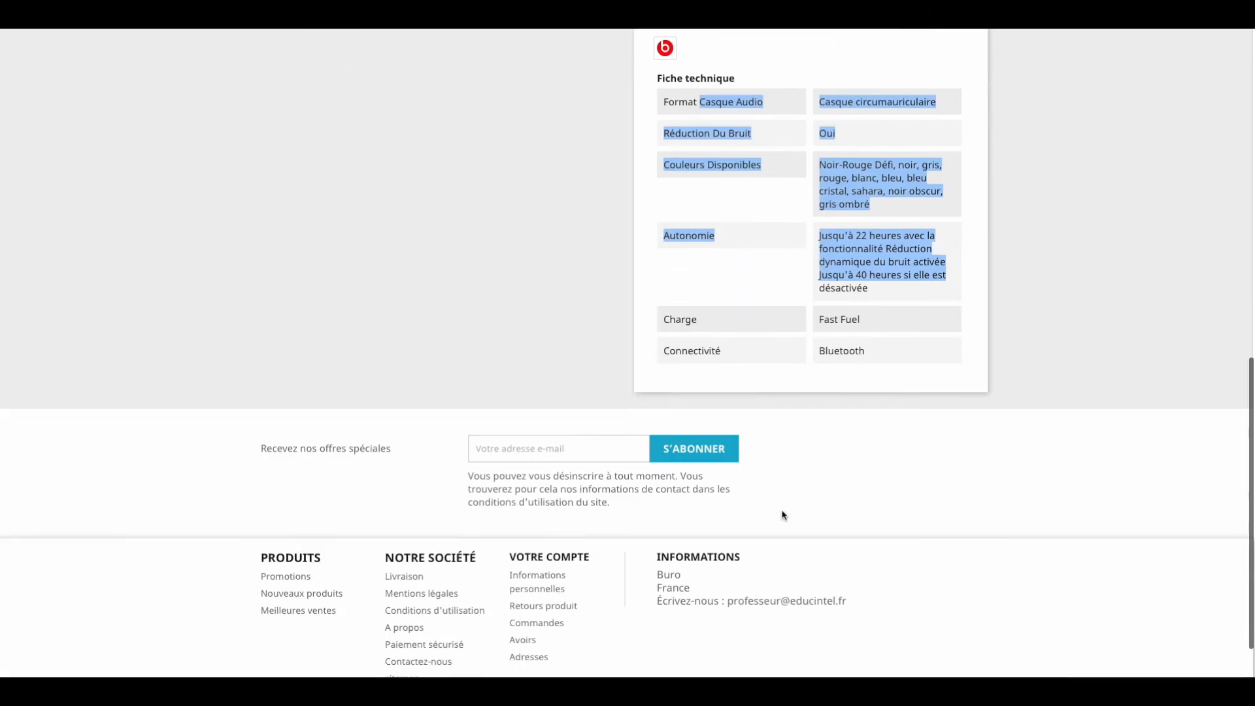
{"action": "scroll", "coordinate": [781, 514], "scroll_direction": "up", "scroll_amount": 9}
{"action": "scroll", "coordinate": [784, 515], "scroll_direction": "down", "scroll_amount": 2}
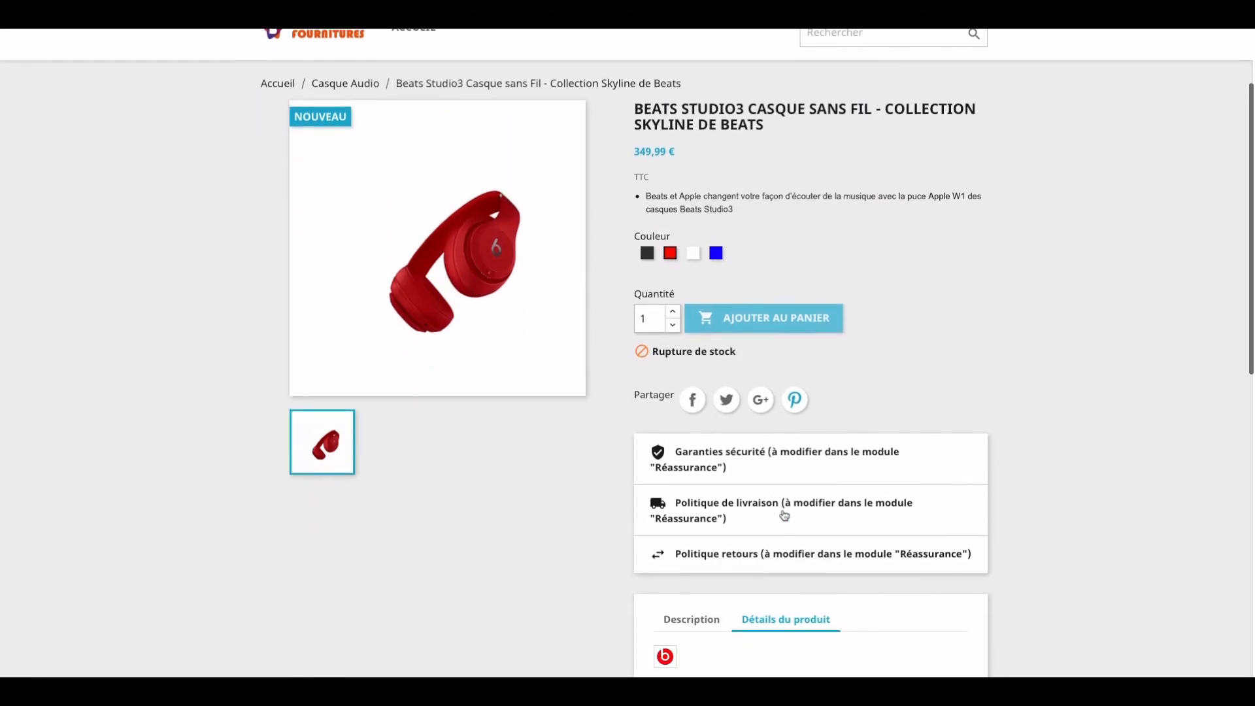
{"action": "scroll", "coordinate": [784, 514], "scroll_direction": "down", "scroll_amount": 1}
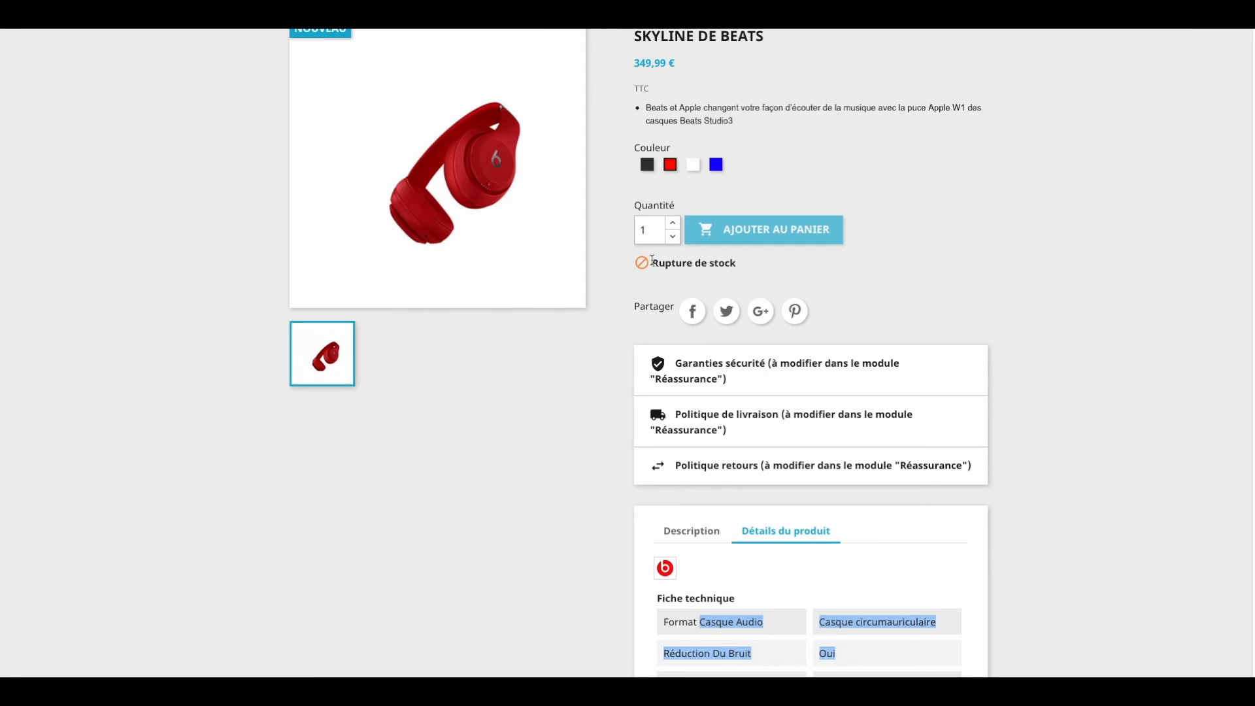
{"action": "left_click_drag", "start_coordinate": [649, 260], "coordinate": [762, 271]}
{"action": "left_click", "coordinate": [784, 269]}
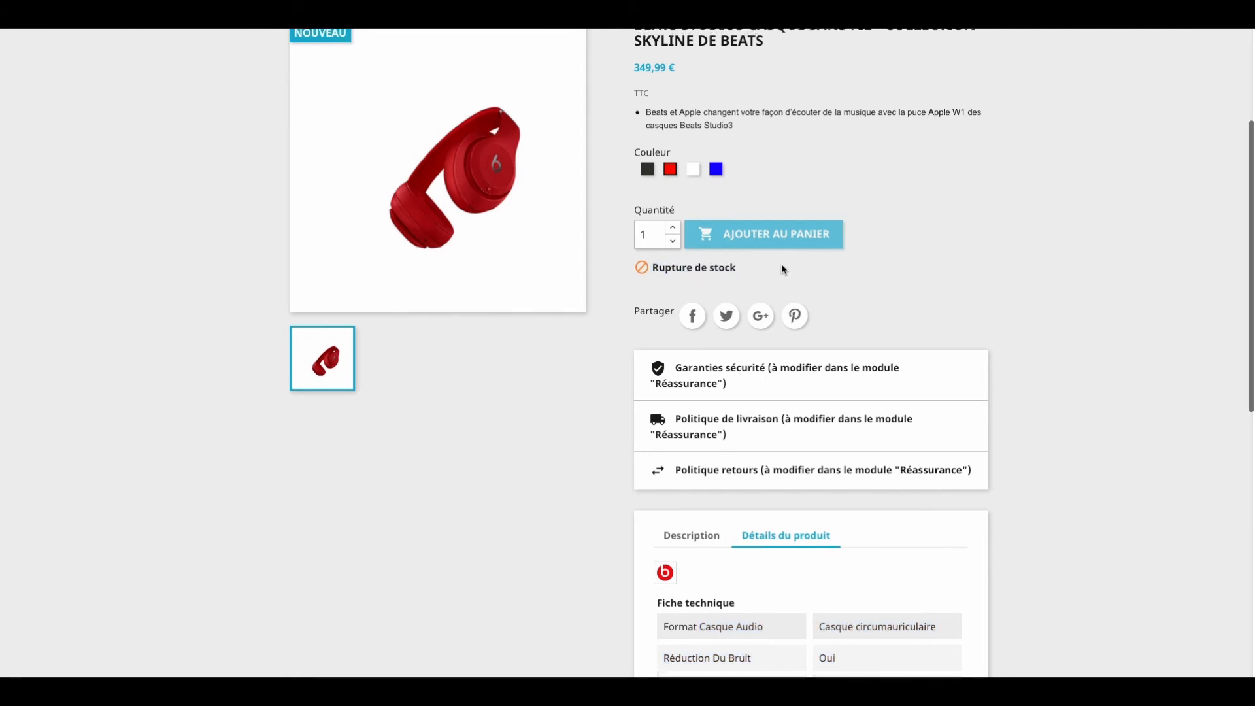
{"action": "scroll", "coordinate": [783, 268], "scroll_direction": "up", "scroll_amount": 3}
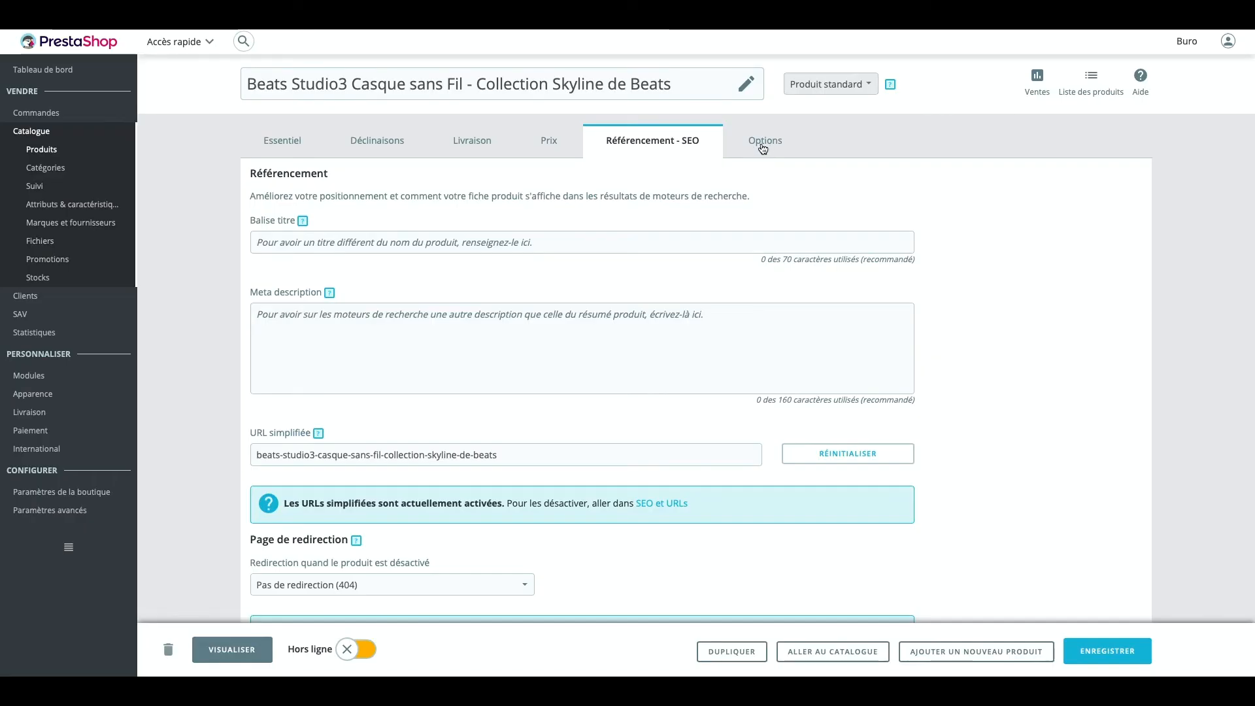
In the product's options, associate Apple as a supplier and make it the default supplier
{"action": "left_click", "coordinate": [763, 145]}
{"action": "scroll", "coordinate": [652, 356], "scroll_direction": "down", "scroll_amount": 2}
{"action": "scroll", "coordinate": [652, 355], "scroll_direction": "down", "scroll_amount": 3}
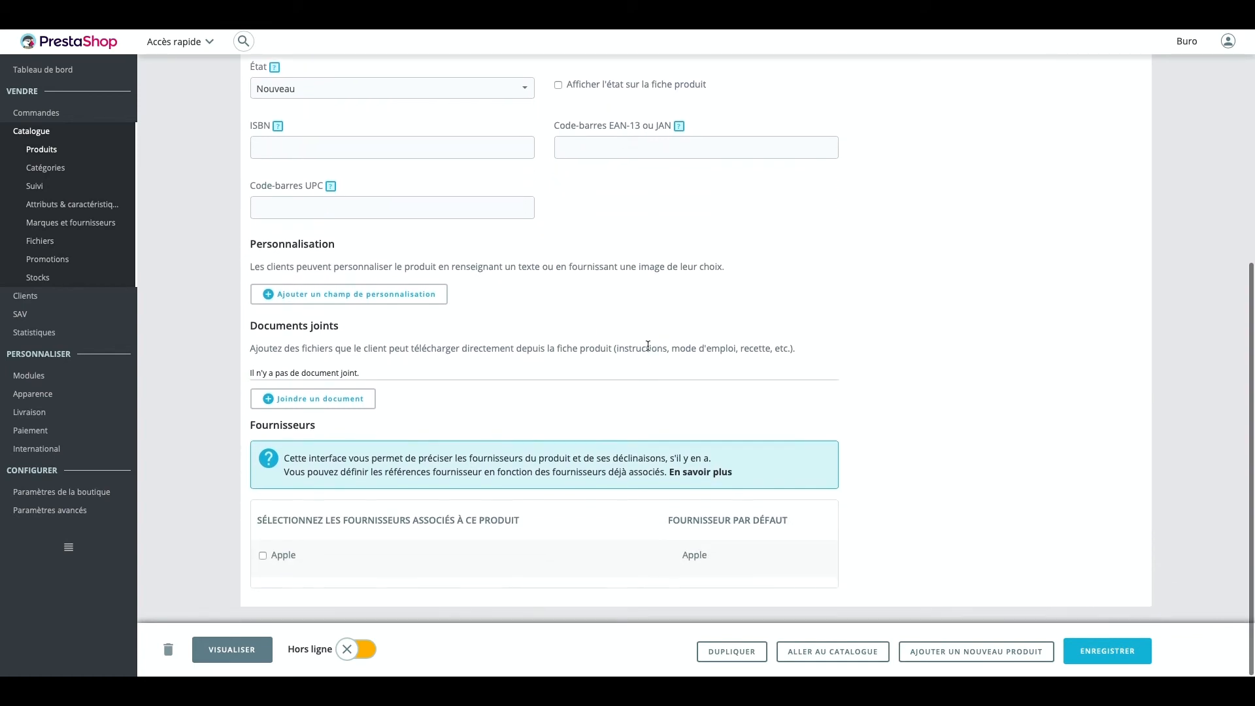
{"action": "left_click", "coordinate": [262, 564]}
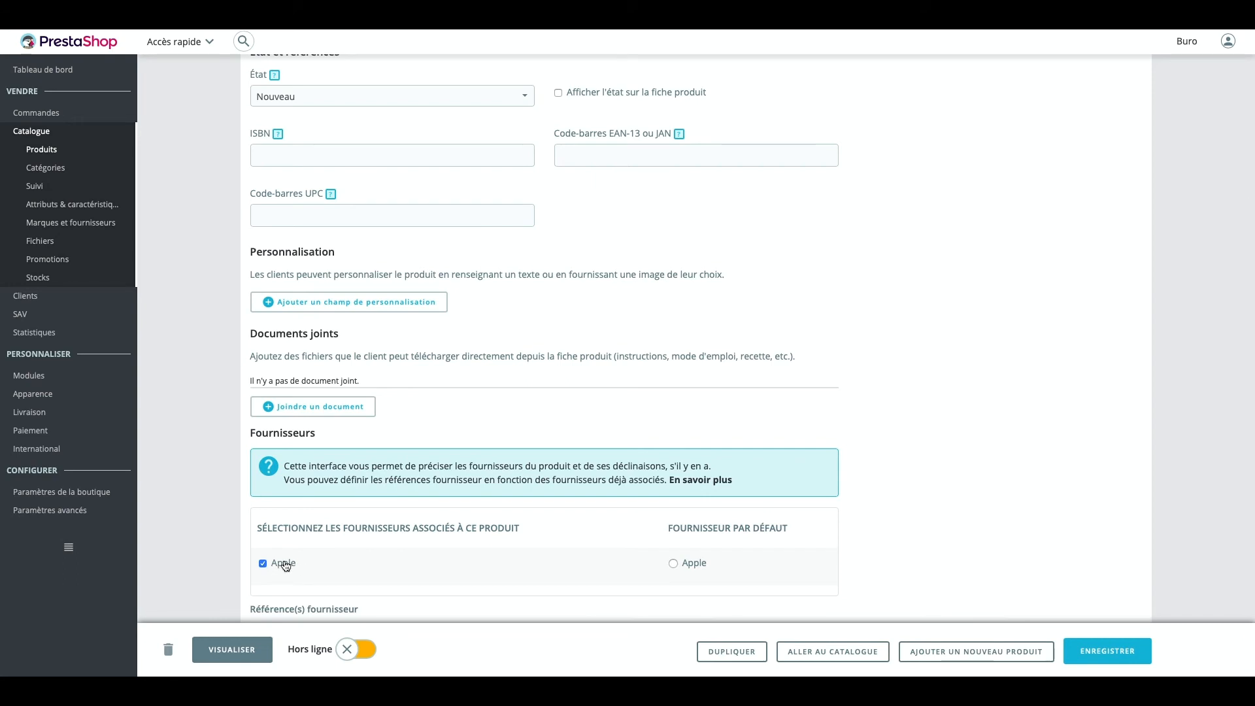
{"action": "scroll", "coordinate": [300, 555], "scroll_direction": "up", "scroll_amount": 6}
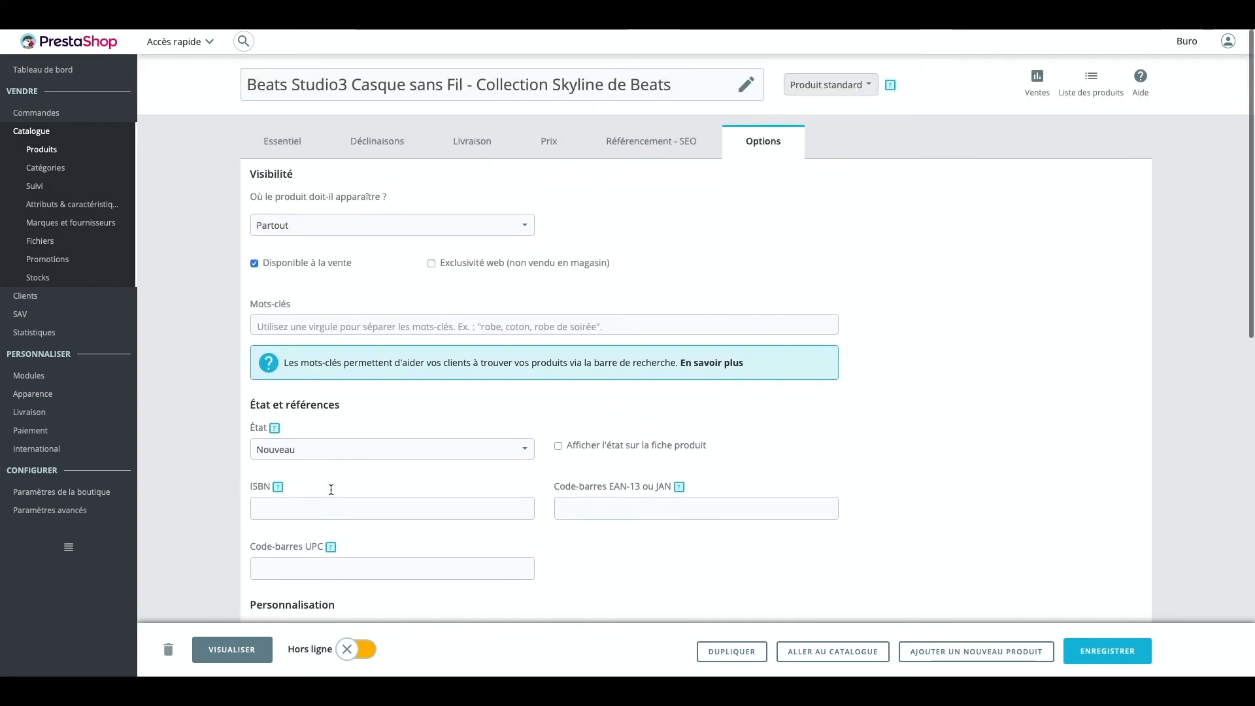
{"action": "scroll", "coordinate": [326, 491], "scroll_direction": "down", "scroll_amount": 6}
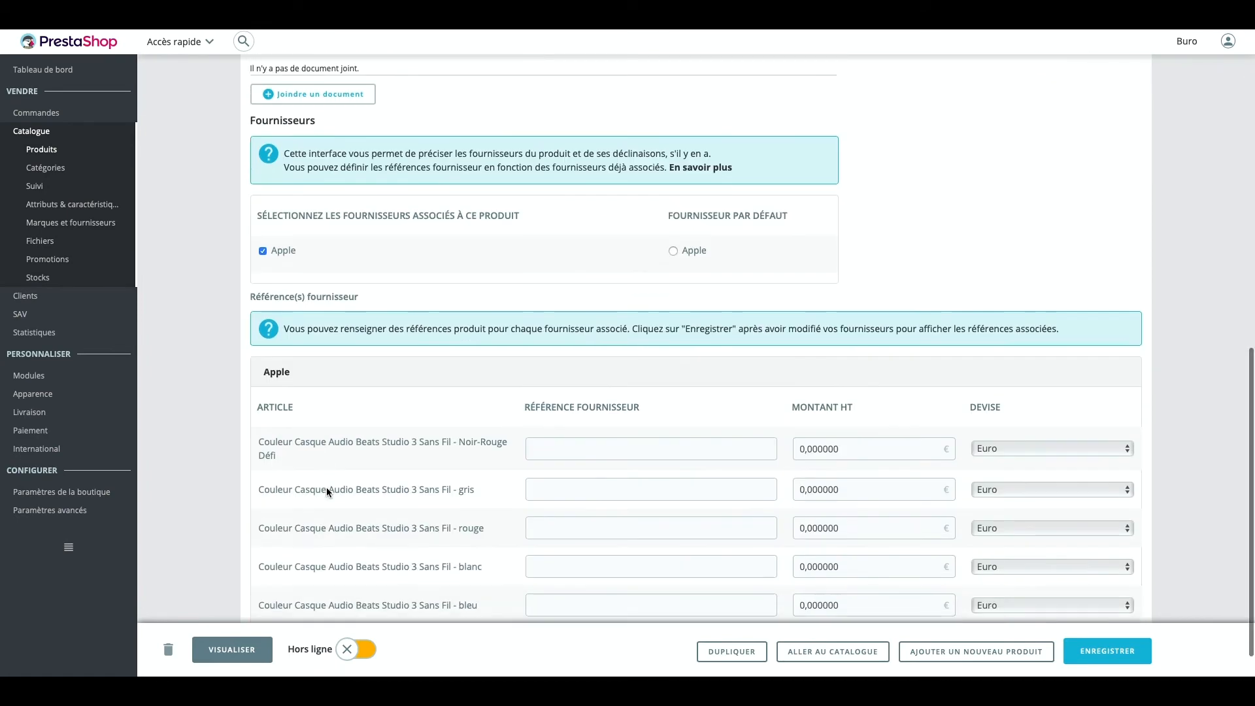
{"action": "scroll", "coordinate": [336, 429], "scroll_direction": "up", "scroll_amount": 1}
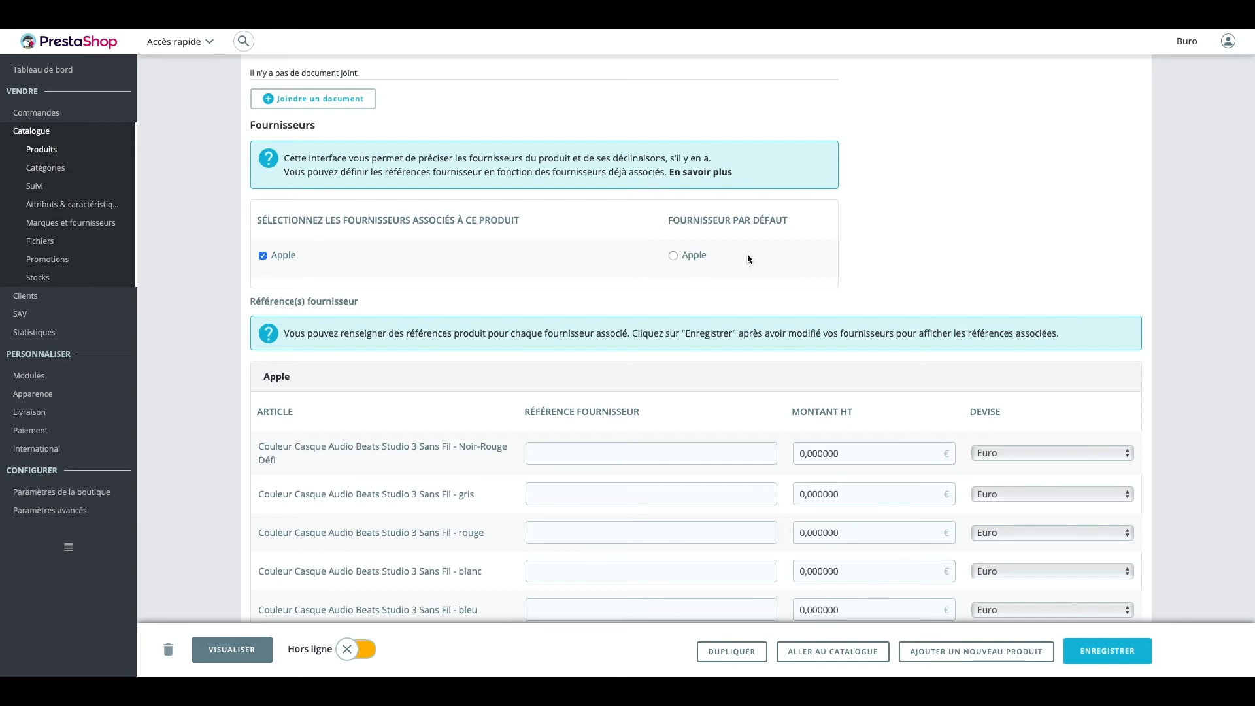
{"action": "left_click", "coordinate": [673, 255]}
{"action": "scroll", "coordinate": [596, 274], "scroll_direction": "down", "scroll_amount": 1}
{"action": "scroll", "coordinate": [596, 280], "scroll_direction": "up", "scroll_amount": 1}
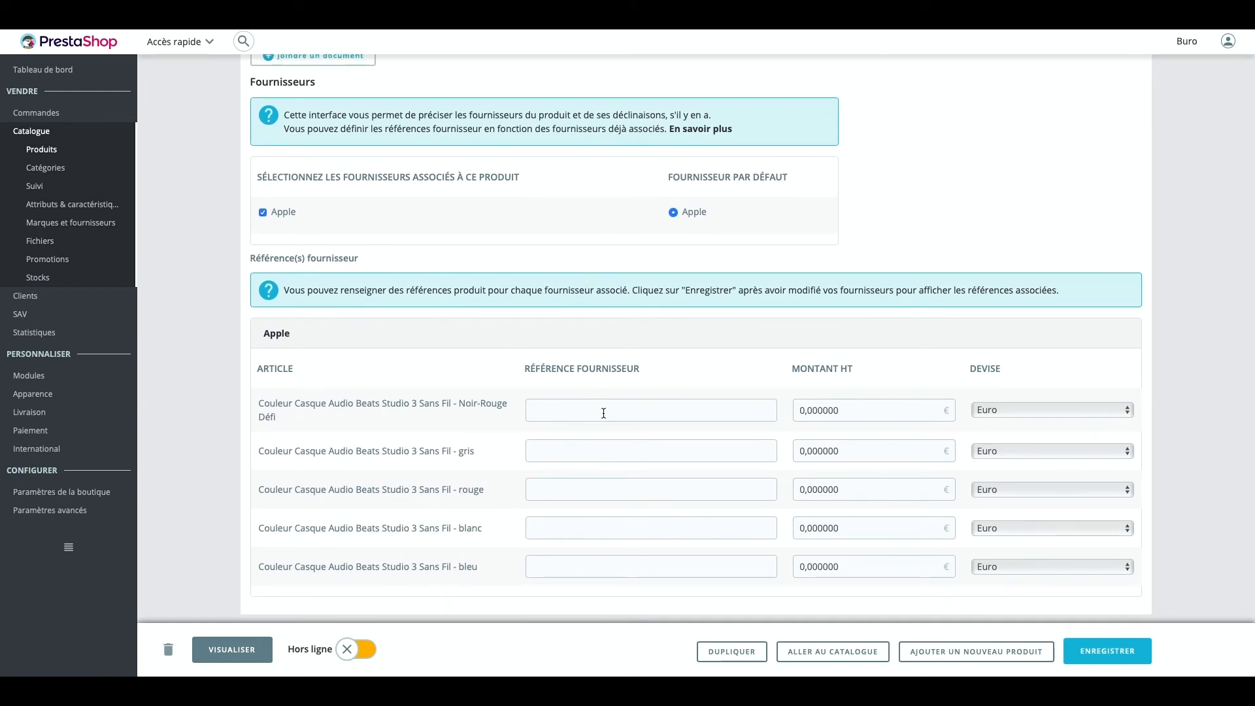
{"action": "left_click", "coordinate": [557, 414]}
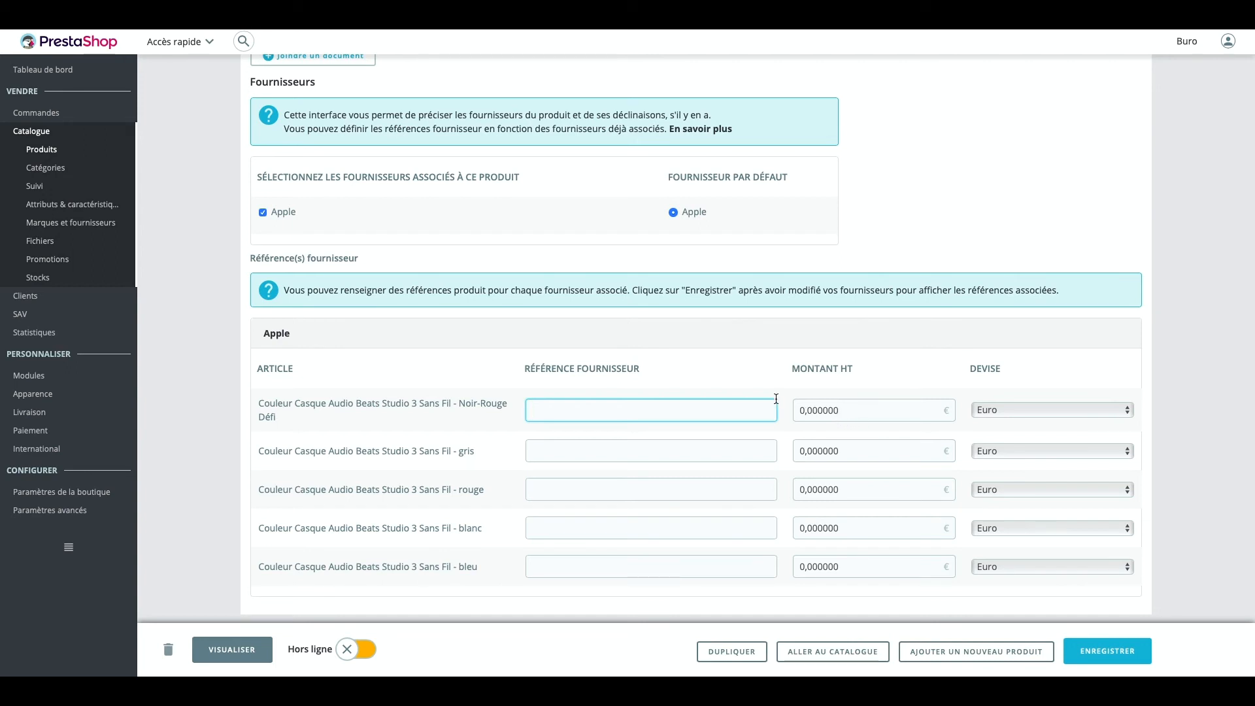
{"action": "scroll", "coordinate": [682, 346], "scroll_direction": "up", "scroll_amount": 3}
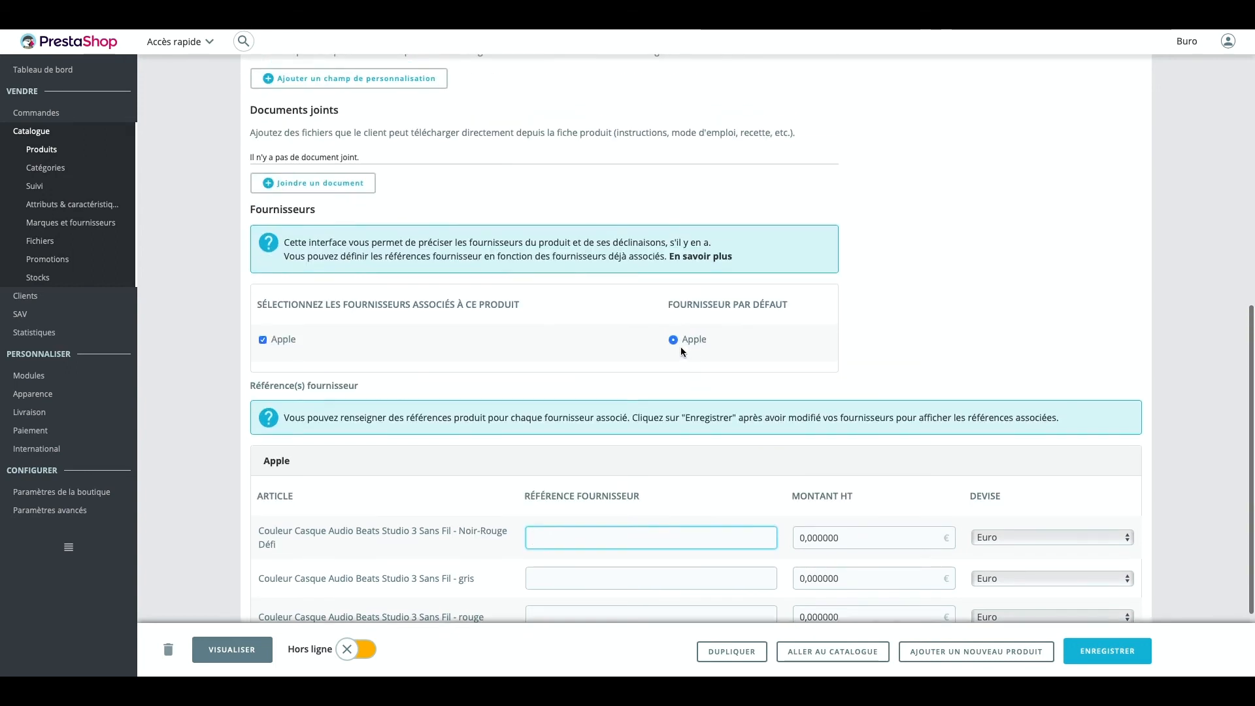
Start a new attached document for the product and choose the file Beats Solo Headphone.pdf from Téléchargements
{"action": "scroll", "coordinate": [419, 333], "scroll_direction": "up", "scroll_amount": 6}
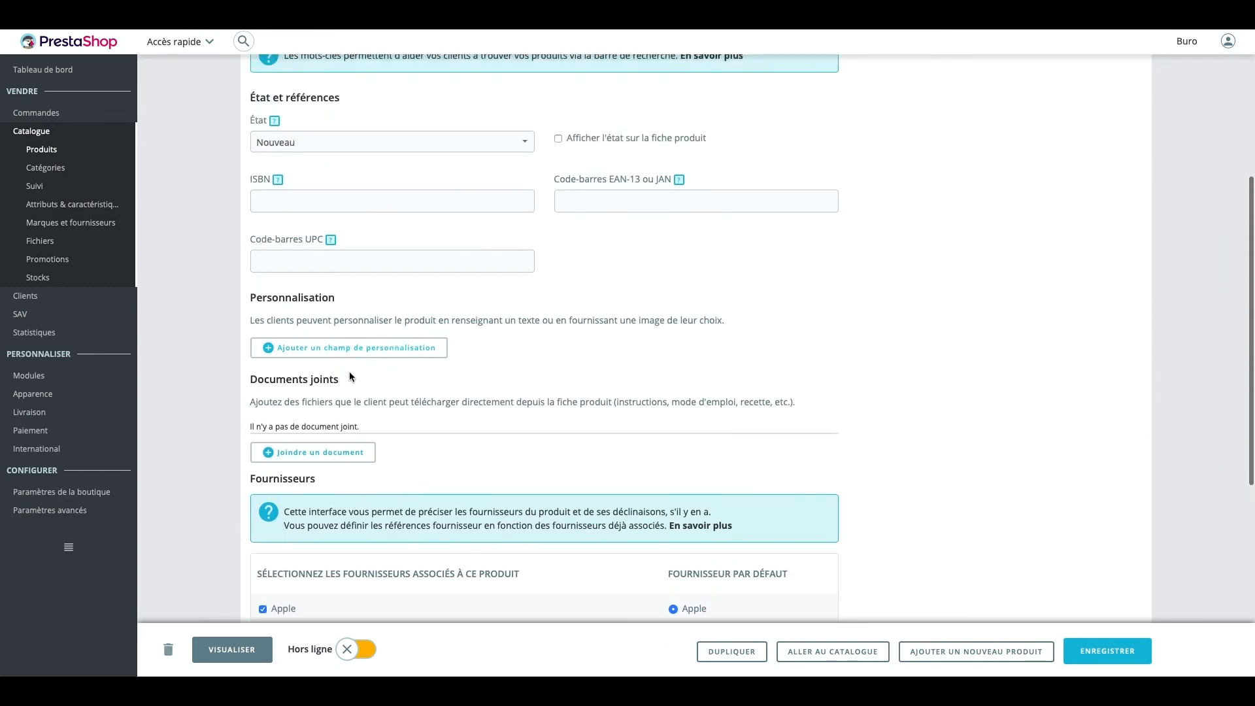
{"action": "left_click_drag", "start_coordinate": [447, 320], "coordinate": [722, 324]}
{"action": "left_click", "coordinate": [625, 355]}
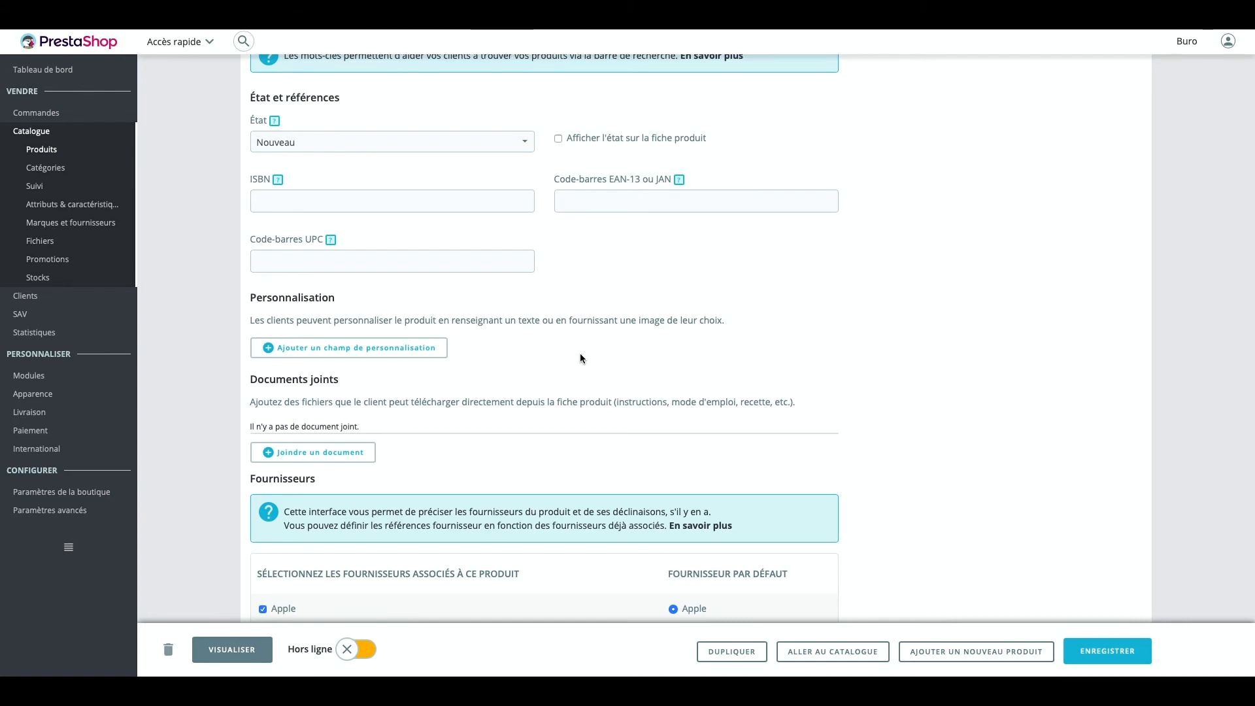
{"action": "left_click", "coordinate": [336, 461]}
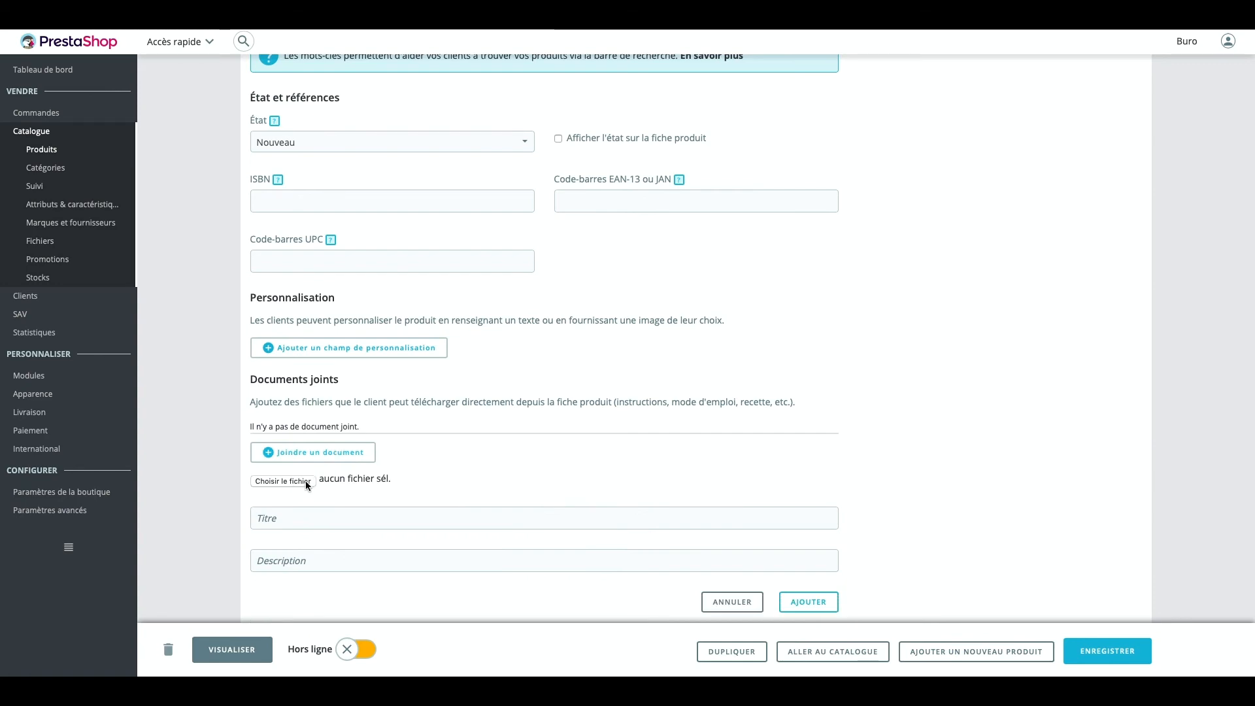
{"action": "left_click", "coordinate": [278, 479]}
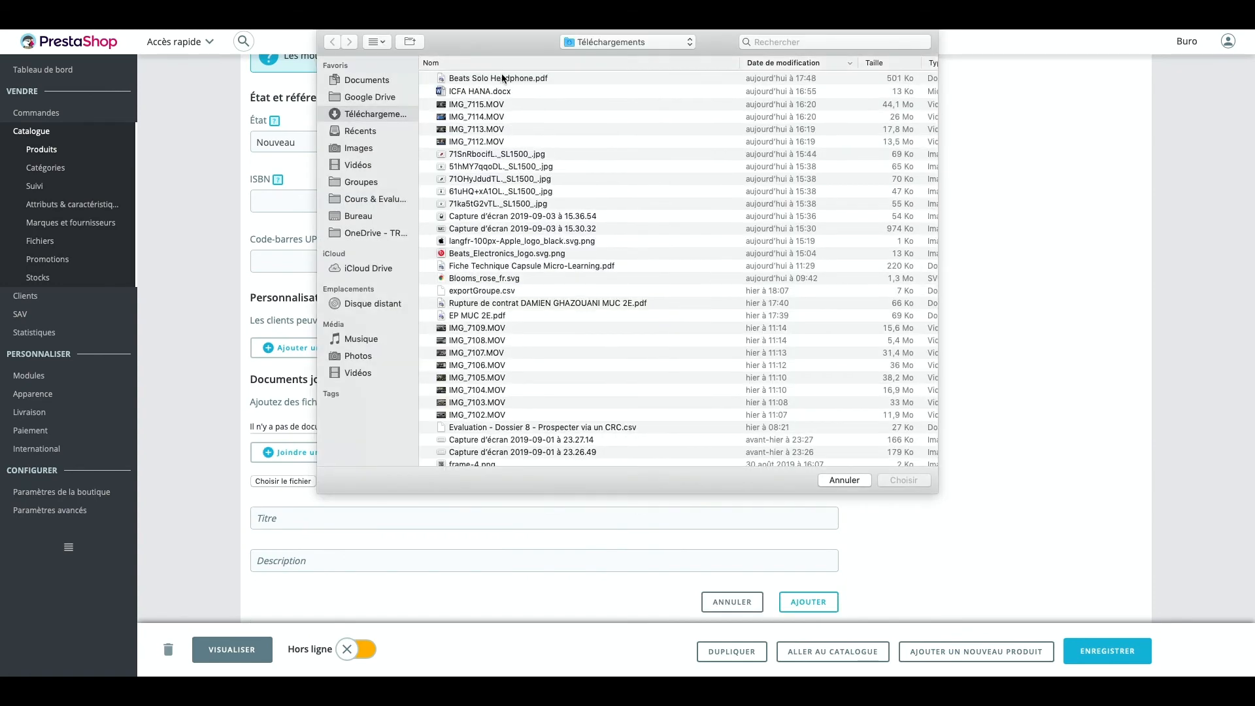
{"action": "double_click", "coordinate": [495, 78]}
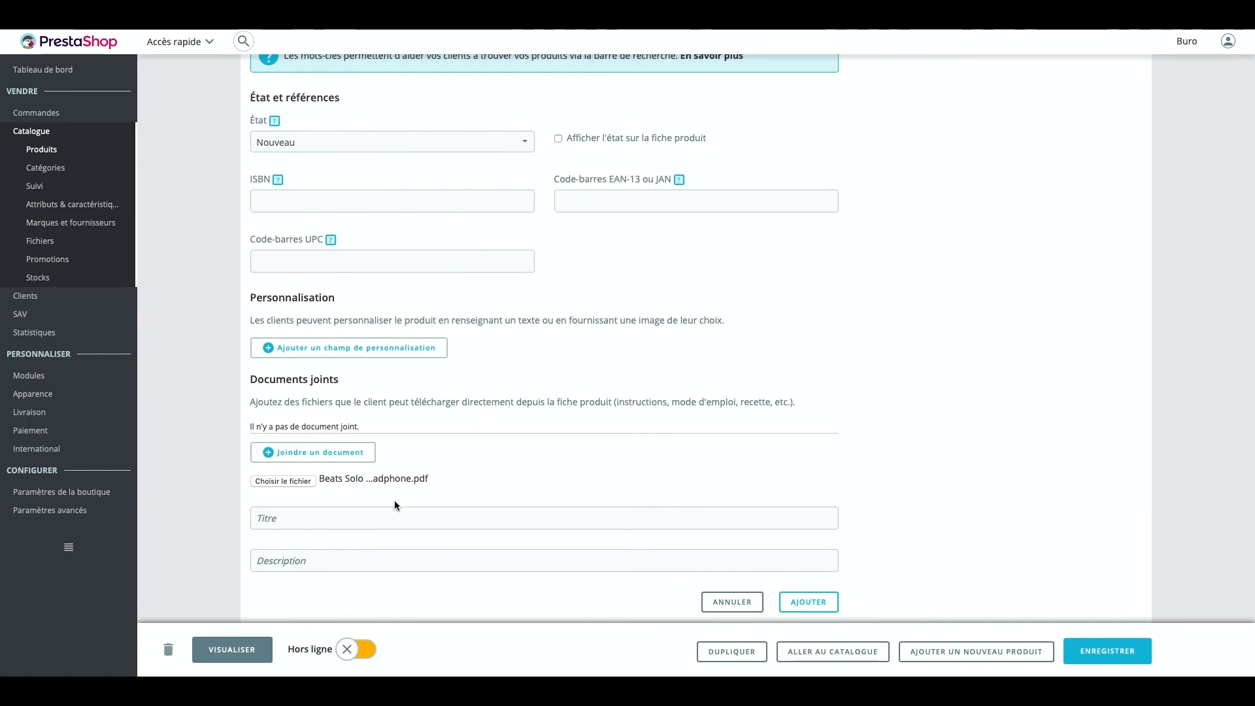
Title the attached document "Manuel d'utilisation", add it to the product and save the product
{"action": "left_click", "coordinate": [370, 517]}
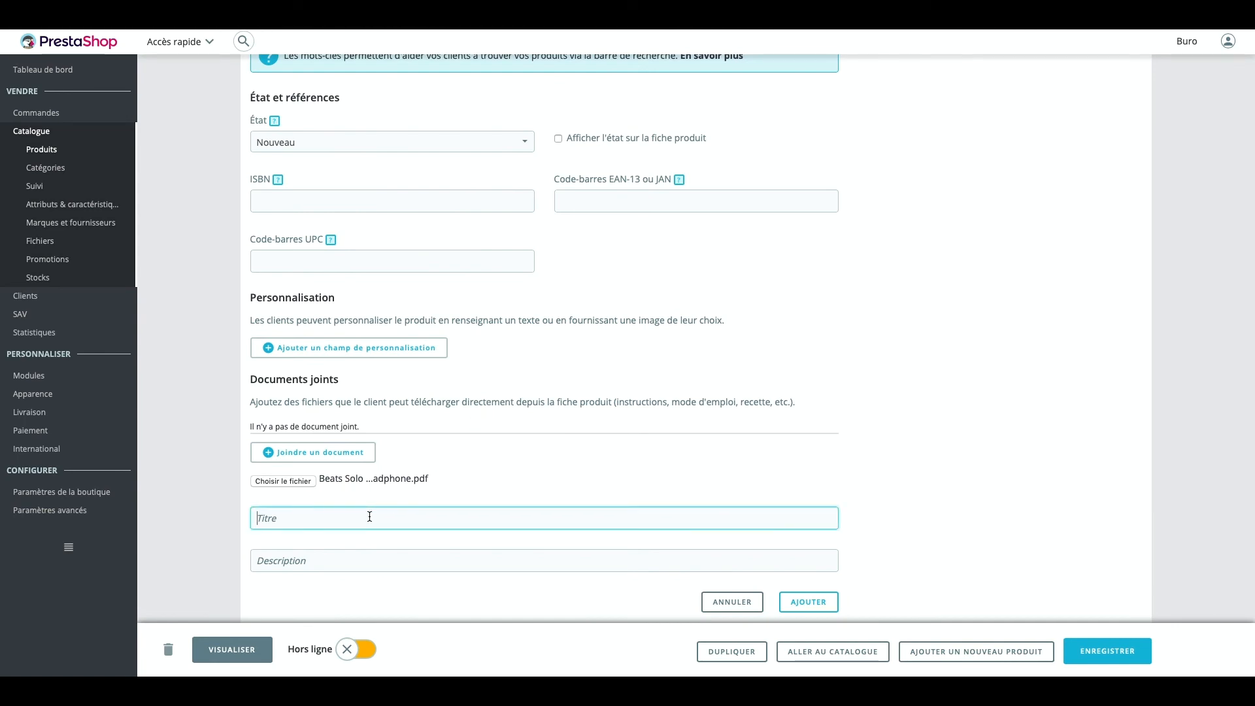
{"action": "type", "text": "Manuel d'utilisation"}
{"action": "scroll", "coordinate": [370, 517], "scroll_direction": "down", "scroll_amount": 1}
{"action": "left_click", "coordinate": [426, 483]}
{"action": "left_click", "coordinate": [811, 520]}
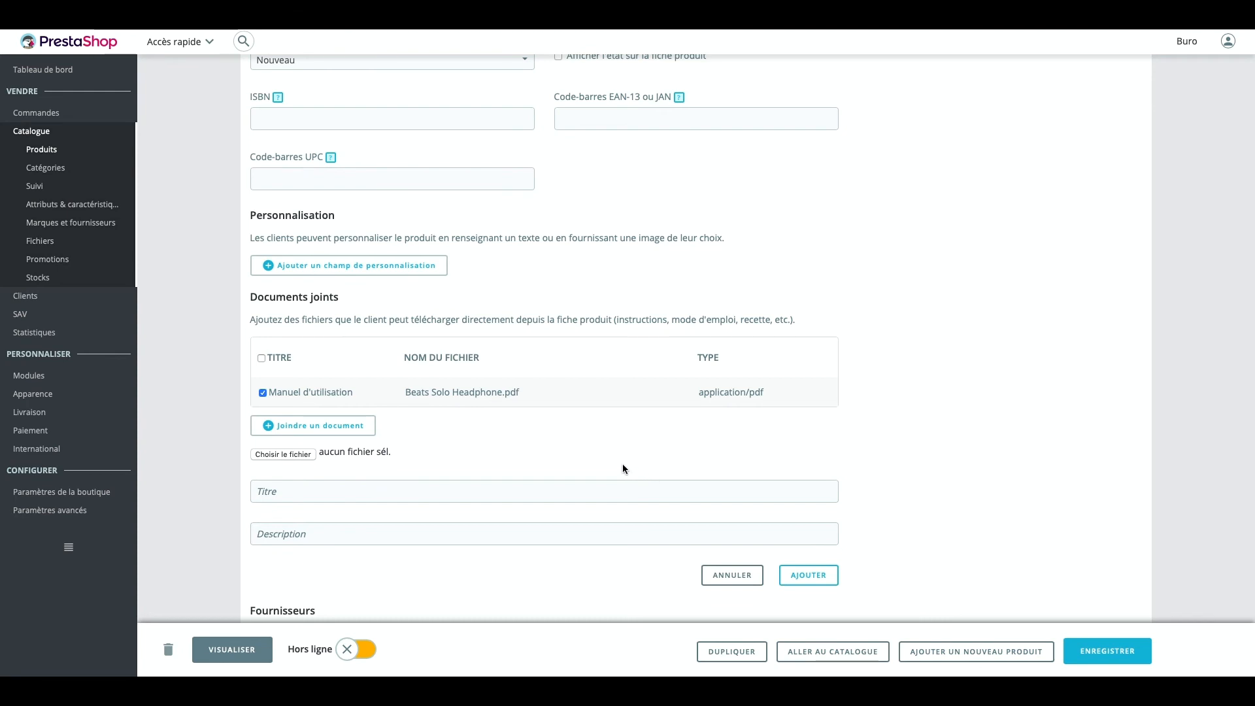
{"action": "scroll", "coordinate": [622, 465], "scroll_direction": "down", "scroll_amount": 1}
{"action": "scroll", "coordinate": [642, 464], "scroll_direction": "down", "scroll_amount": 3}
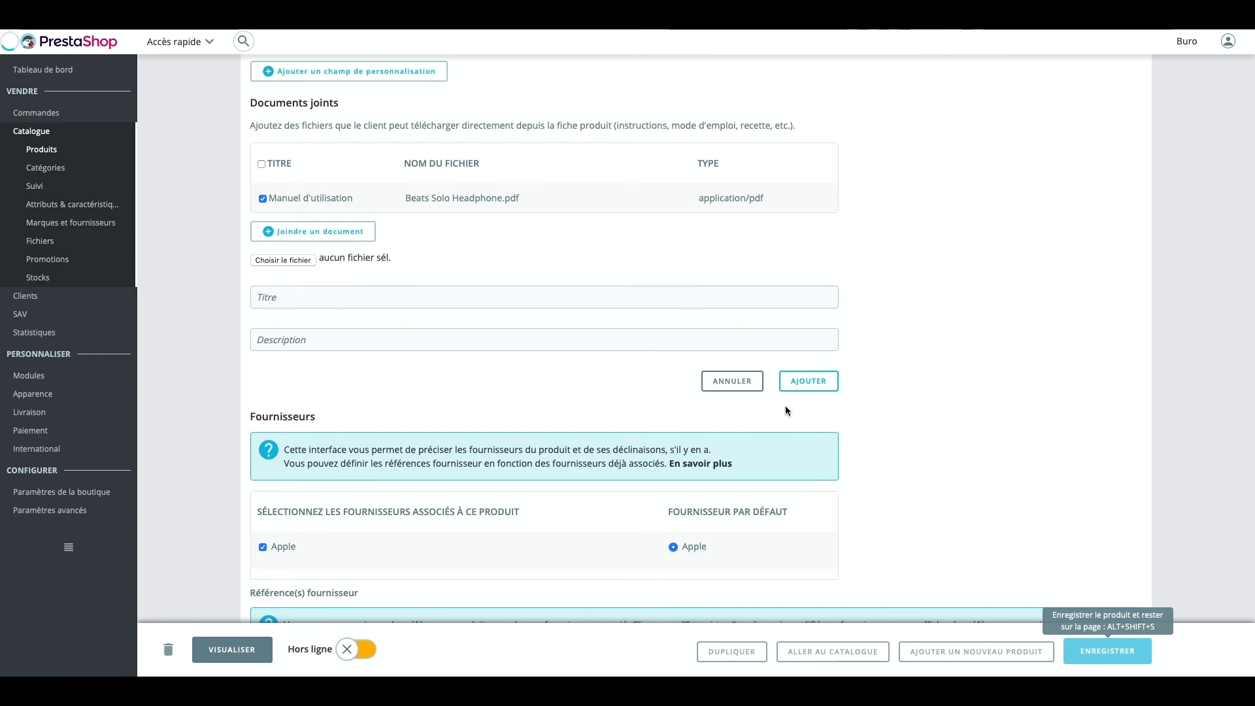
{"action": "scroll", "coordinate": [698, 368], "scroll_direction": "up", "scroll_amount": 10}
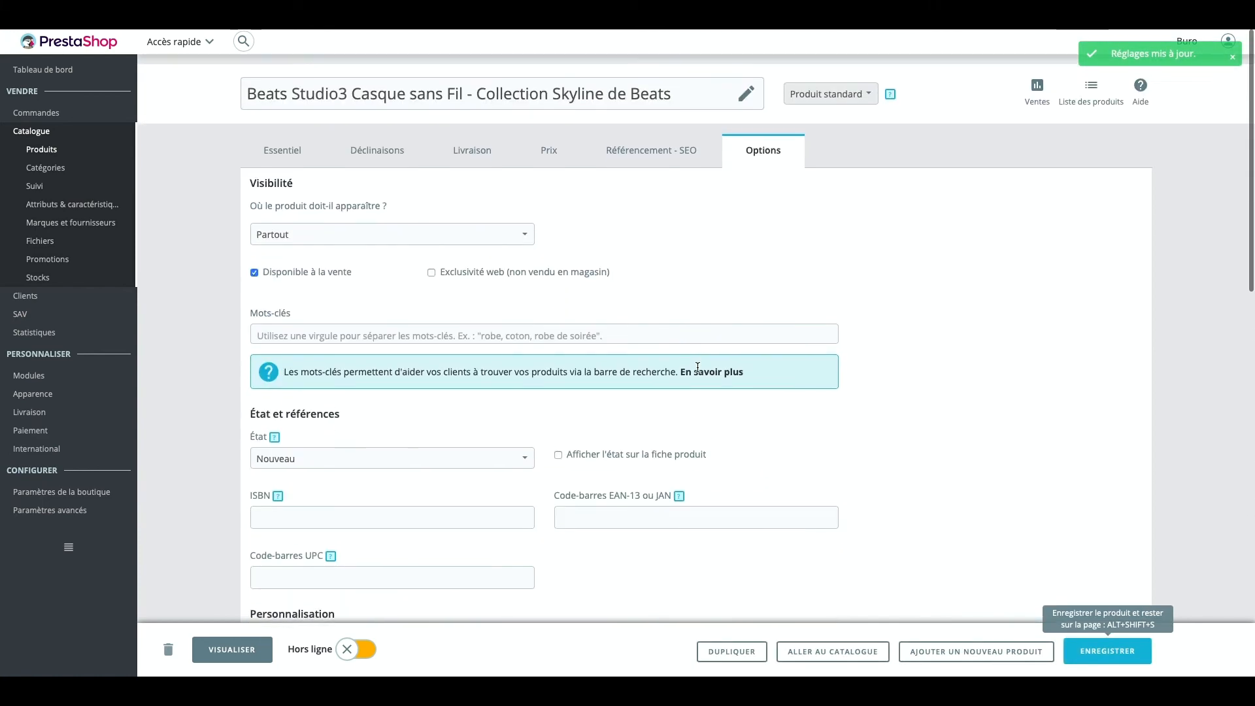
Return to the product's essential settings and description, and examine the illustrated presentation sections of the Beats Studio3 page on Amazon
{"action": "left_click", "coordinate": [299, 145]}
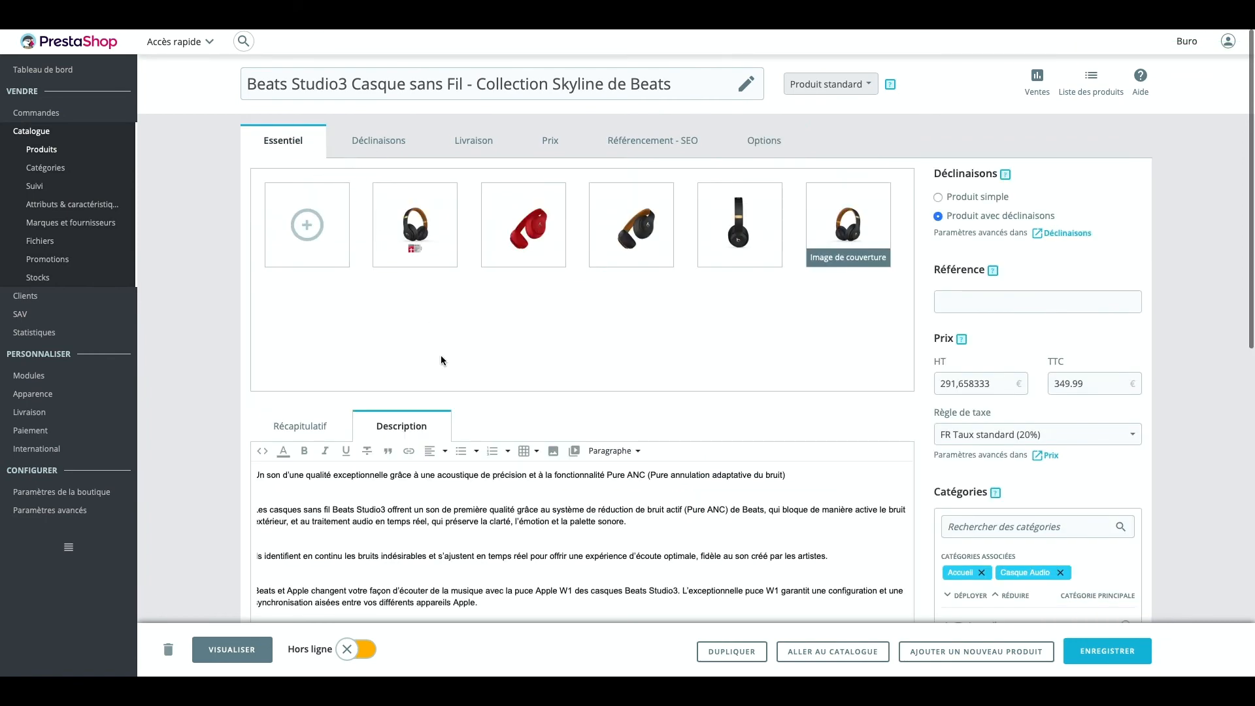
{"action": "scroll", "coordinate": [441, 360], "scroll_direction": "down", "scroll_amount": 3}
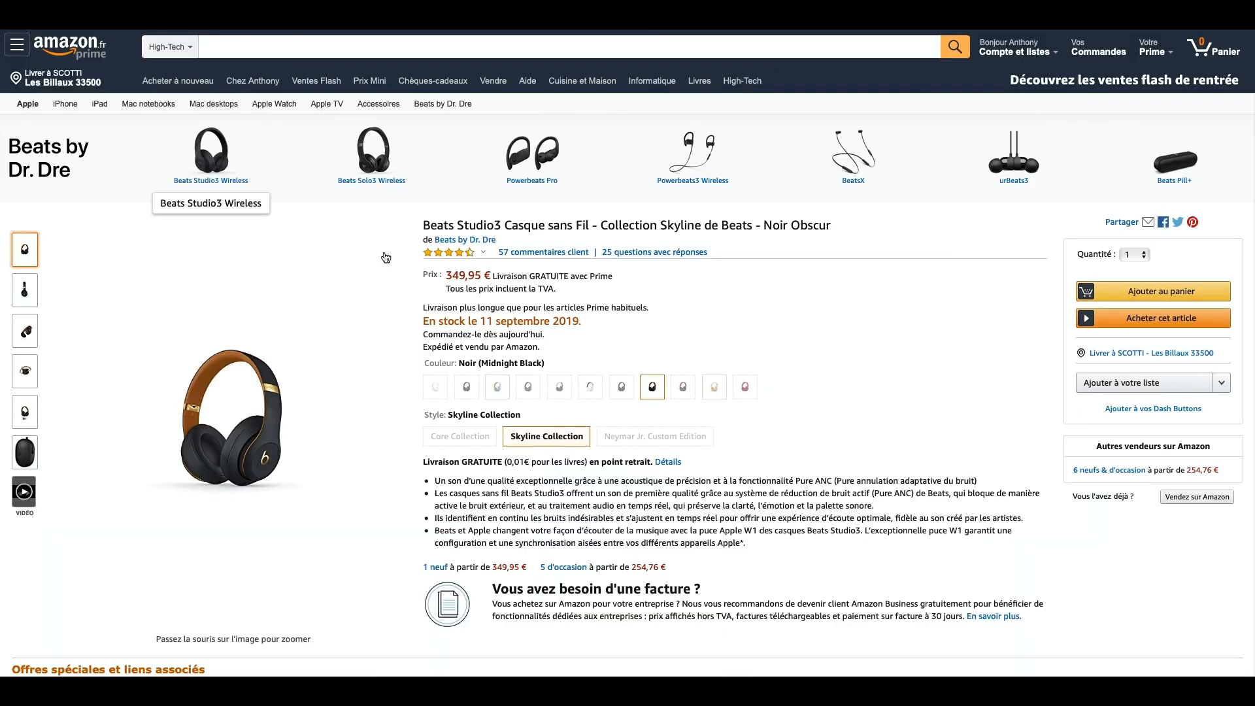
{"action": "scroll", "coordinate": [438, 284], "scroll_direction": "down", "scroll_amount": 2}
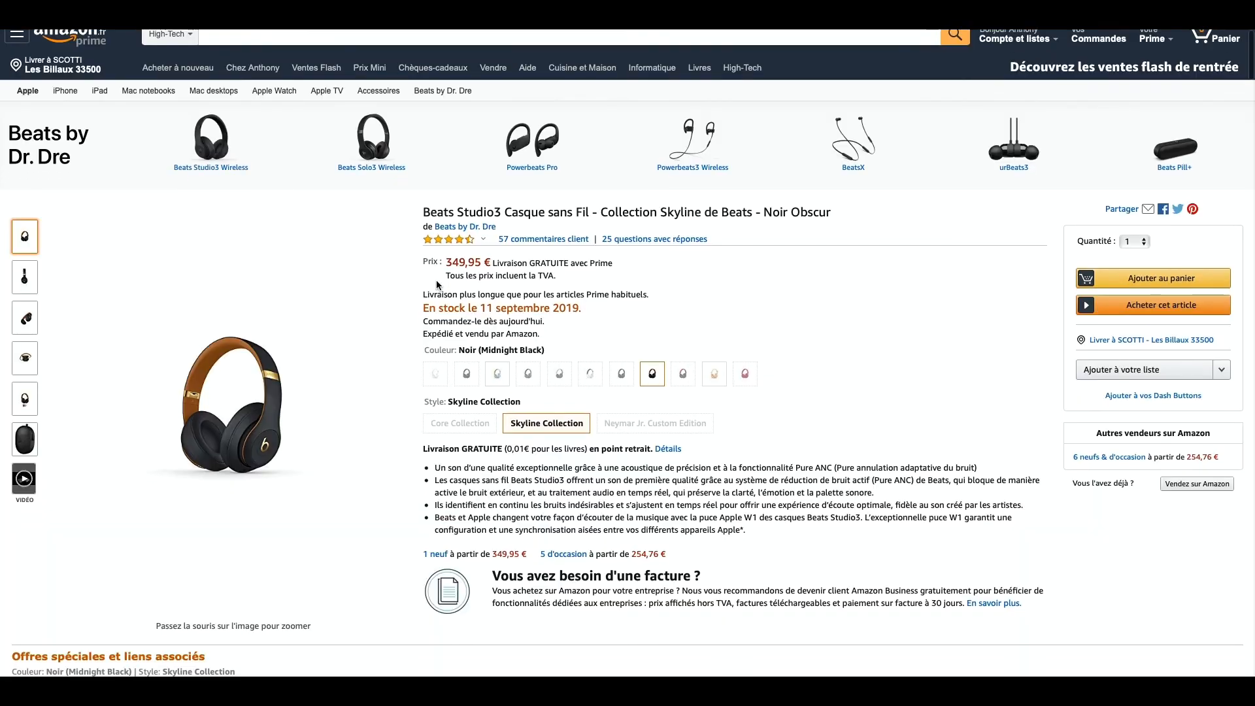
{"action": "scroll", "coordinate": [437, 283], "scroll_direction": "down", "scroll_amount": 7}
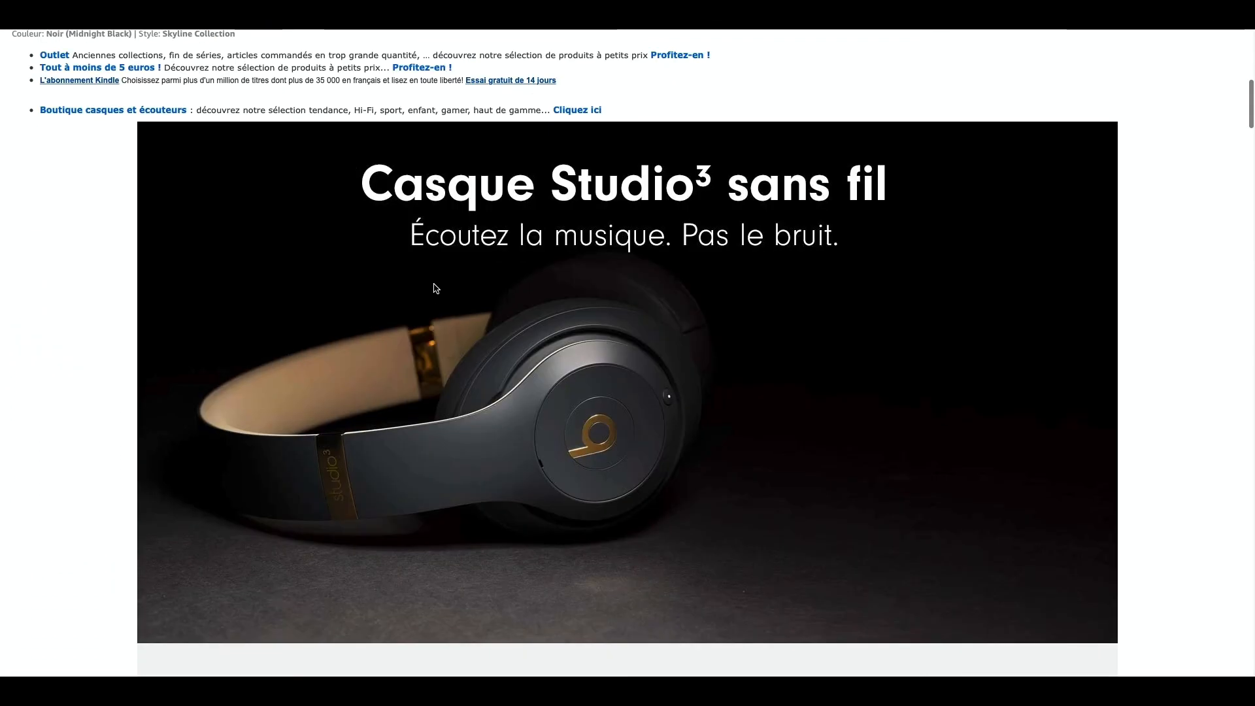
{"action": "scroll", "coordinate": [433, 289], "scroll_direction": "down", "scroll_amount": 2}
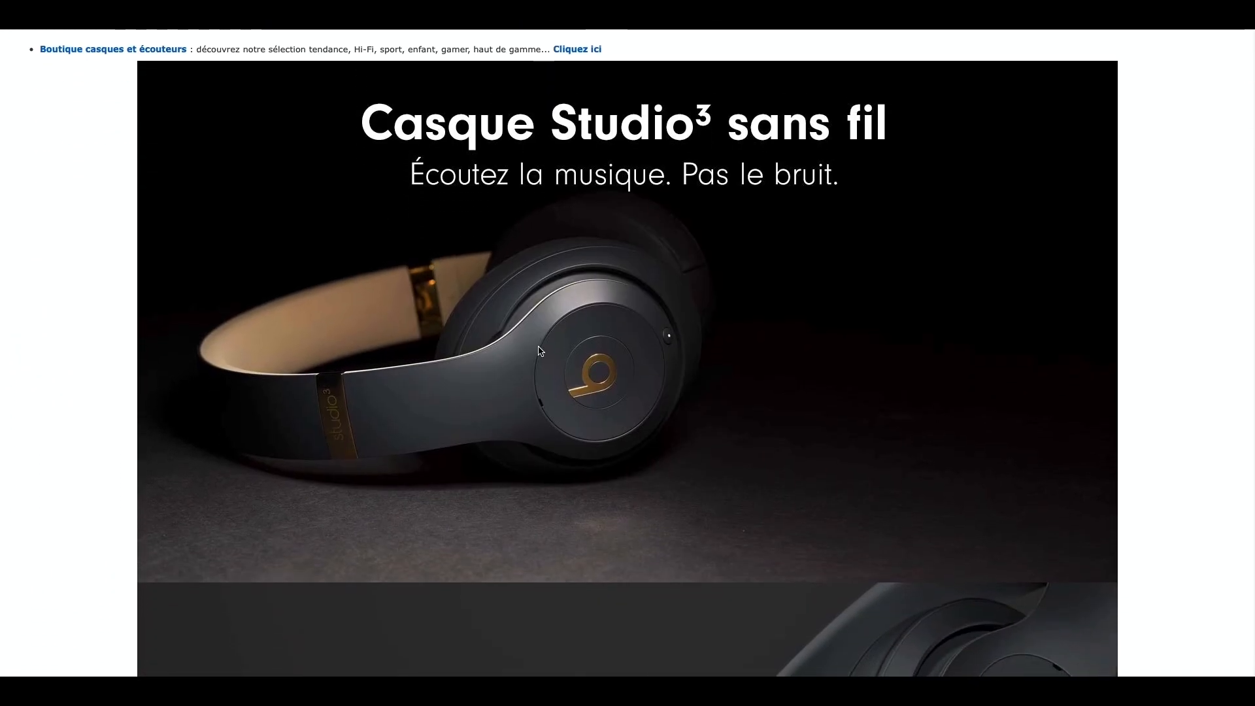
{"action": "scroll", "coordinate": [539, 351], "scroll_direction": "down", "scroll_amount": 10}
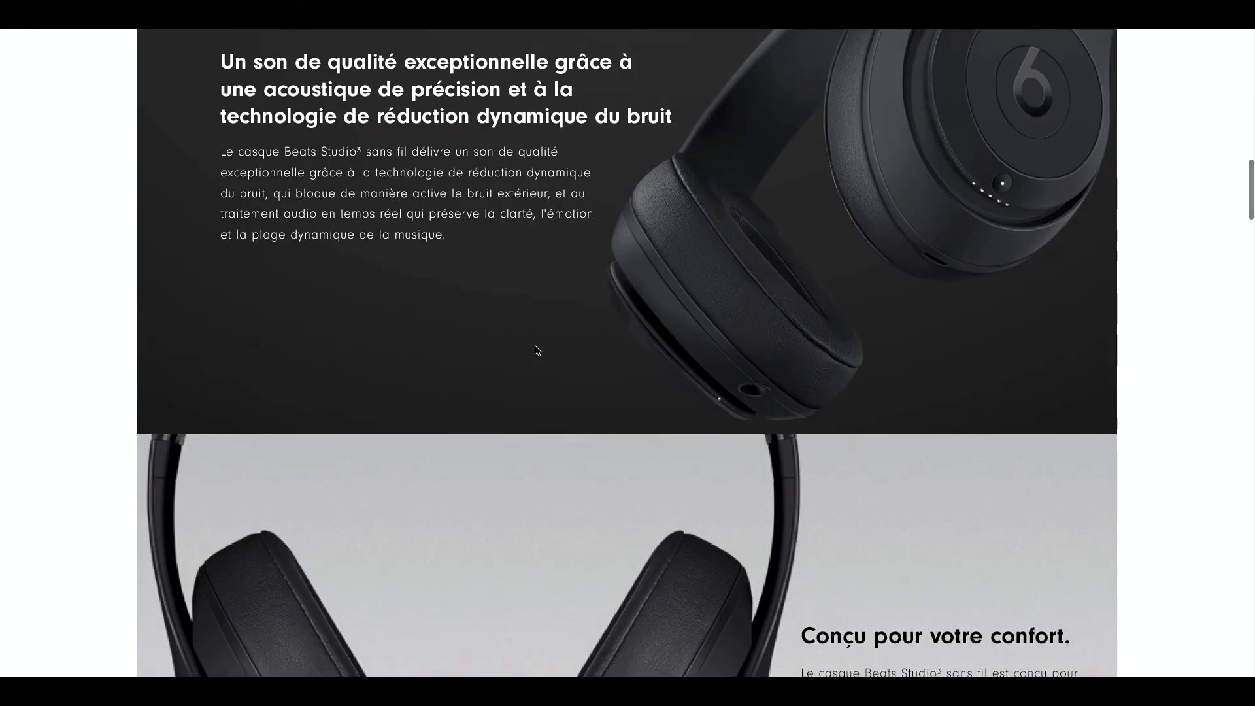
{"action": "scroll", "coordinate": [536, 351], "scroll_direction": "down", "scroll_amount": 5}
{"action": "scroll", "coordinate": [536, 352], "scroll_direction": "down", "scroll_amount": 3}
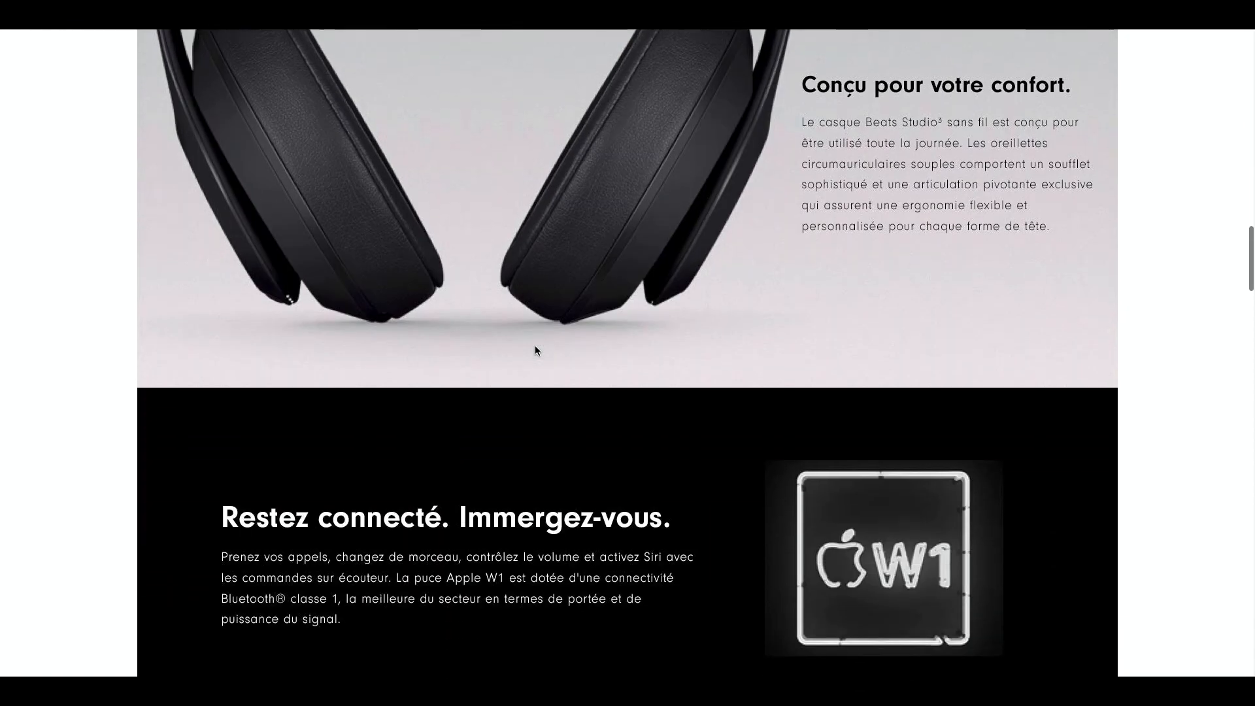
{"action": "scroll", "coordinate": [534, 351], "scroll_direction": "down", "scroll_amount": 4}
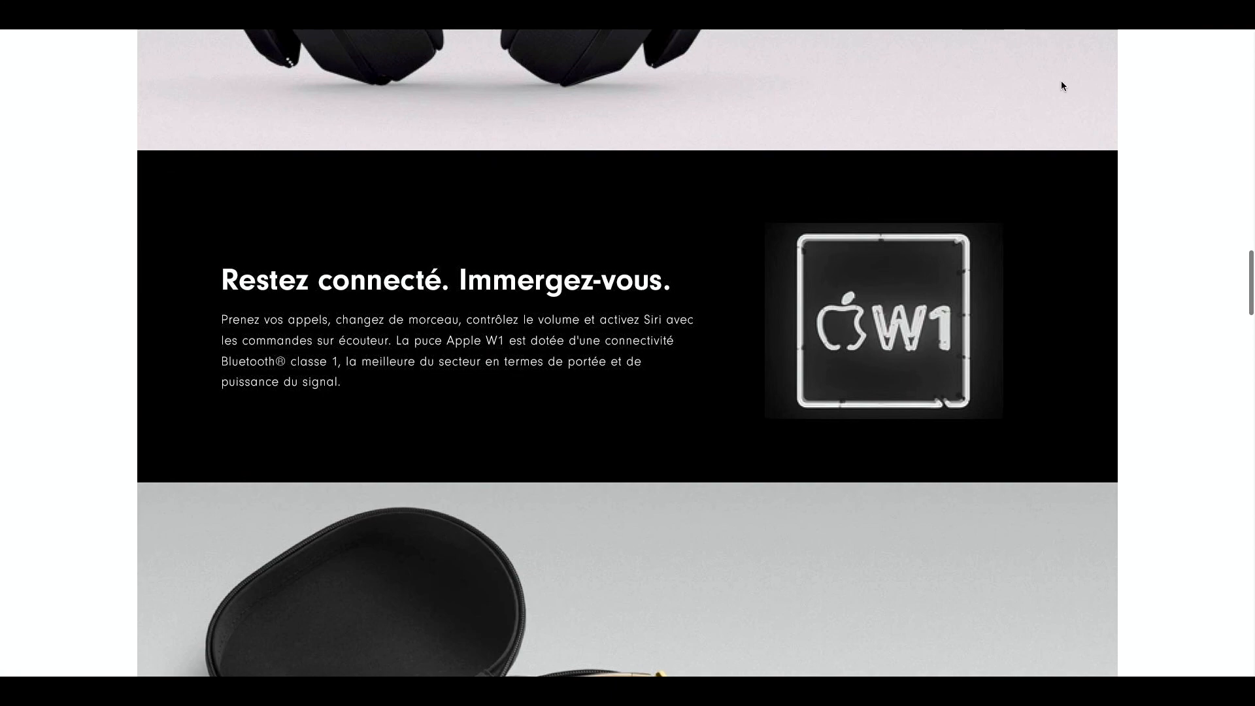
{"action": "scroll", "coordinate": [709, 265], "scroll_direction": "up", "scroll_amount": 14}
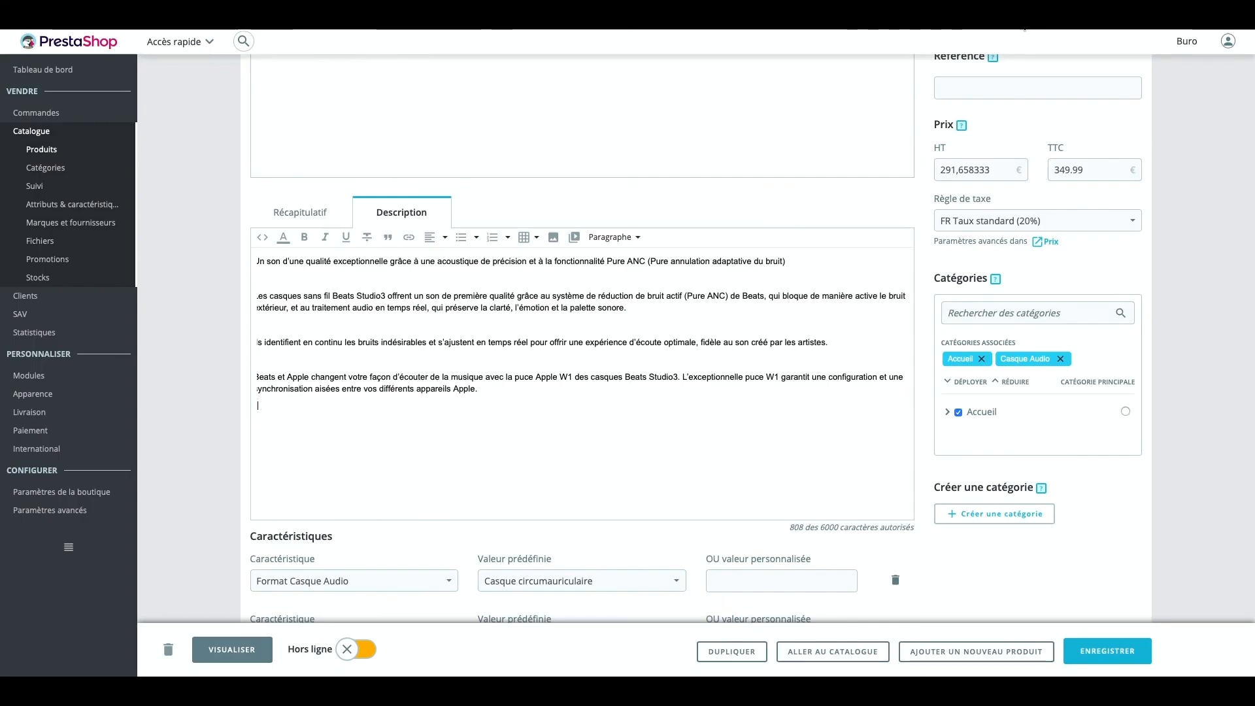
Start inserting an image in the product description and upload the headphone comfort picture to the file manager
{"action": "left_click", "coordinate": [1018, 23]}
{"action": "left_click", "coordinate": [554, 238]}
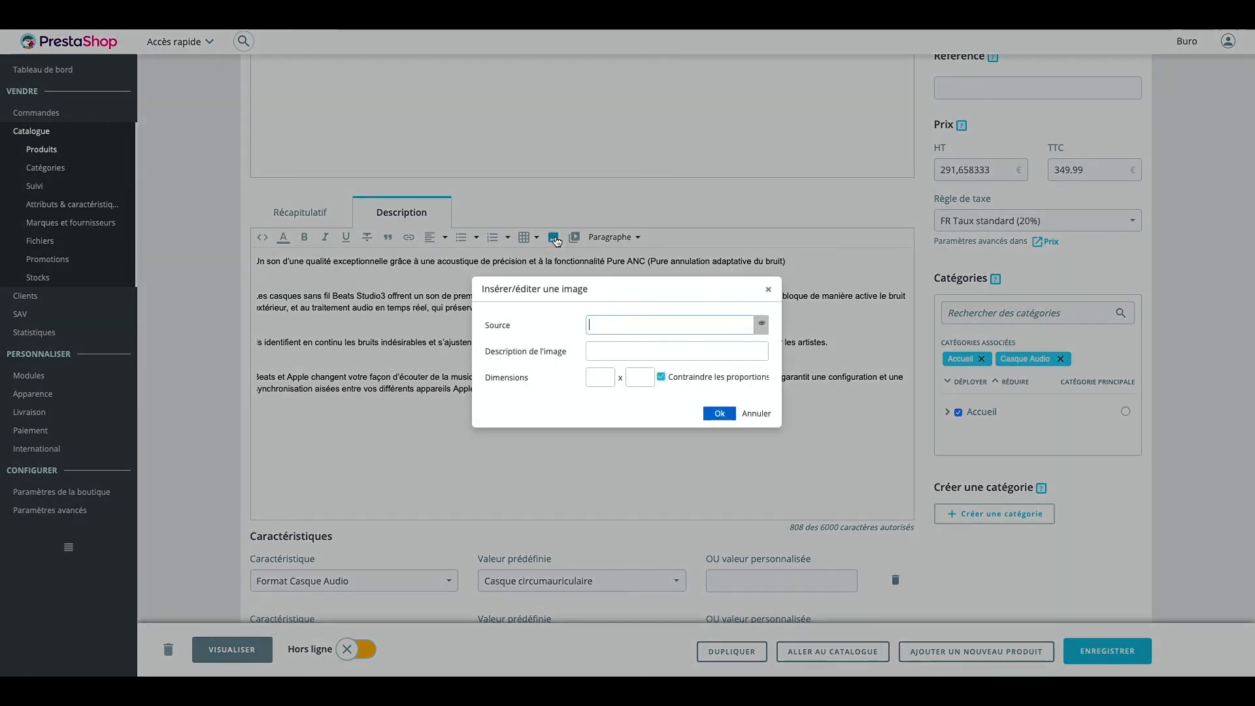
{"action": "left_click", "coordinate": [763, 327]}
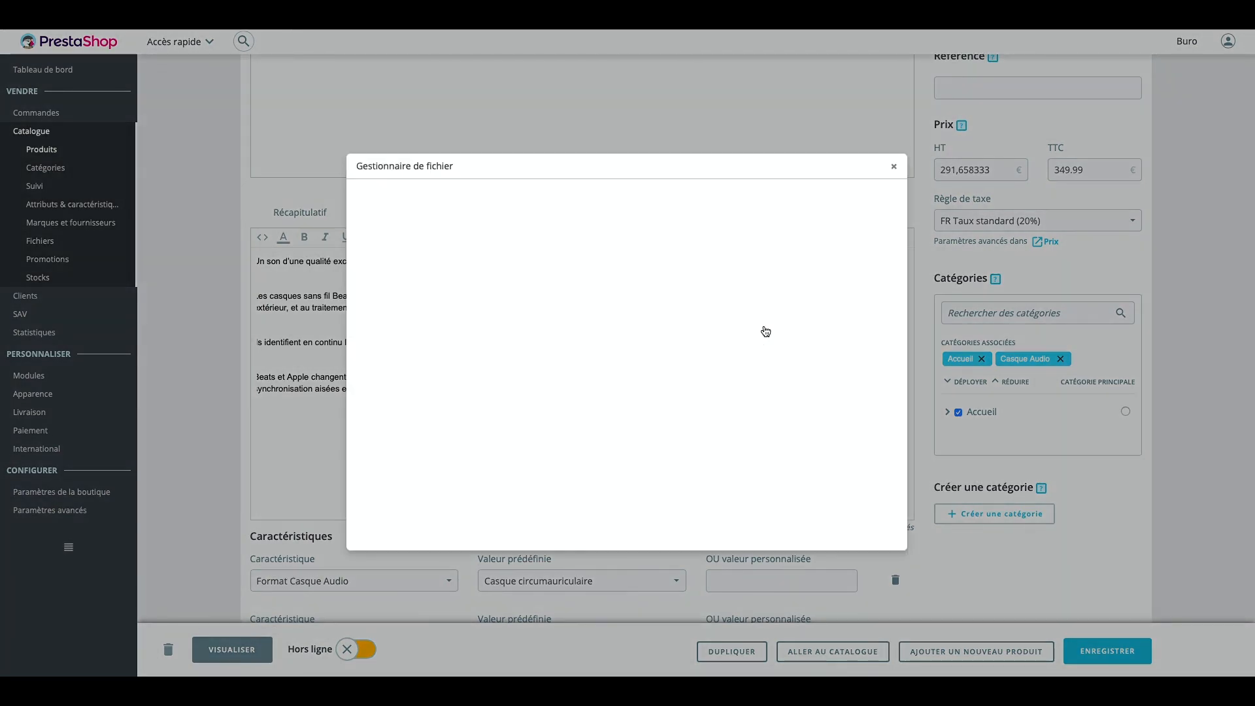
{"action": "left_click", "coordinate": [411, 195]}
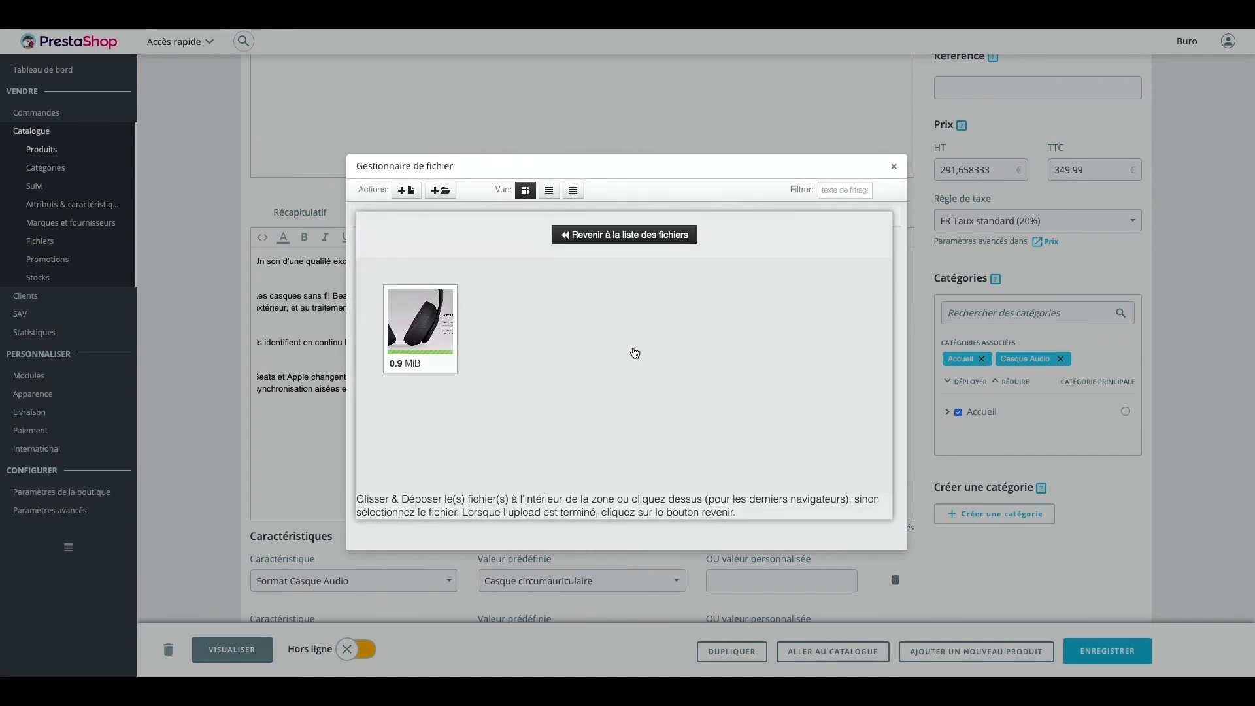
{"action": "left_click", "coordinate": [605, 235]}
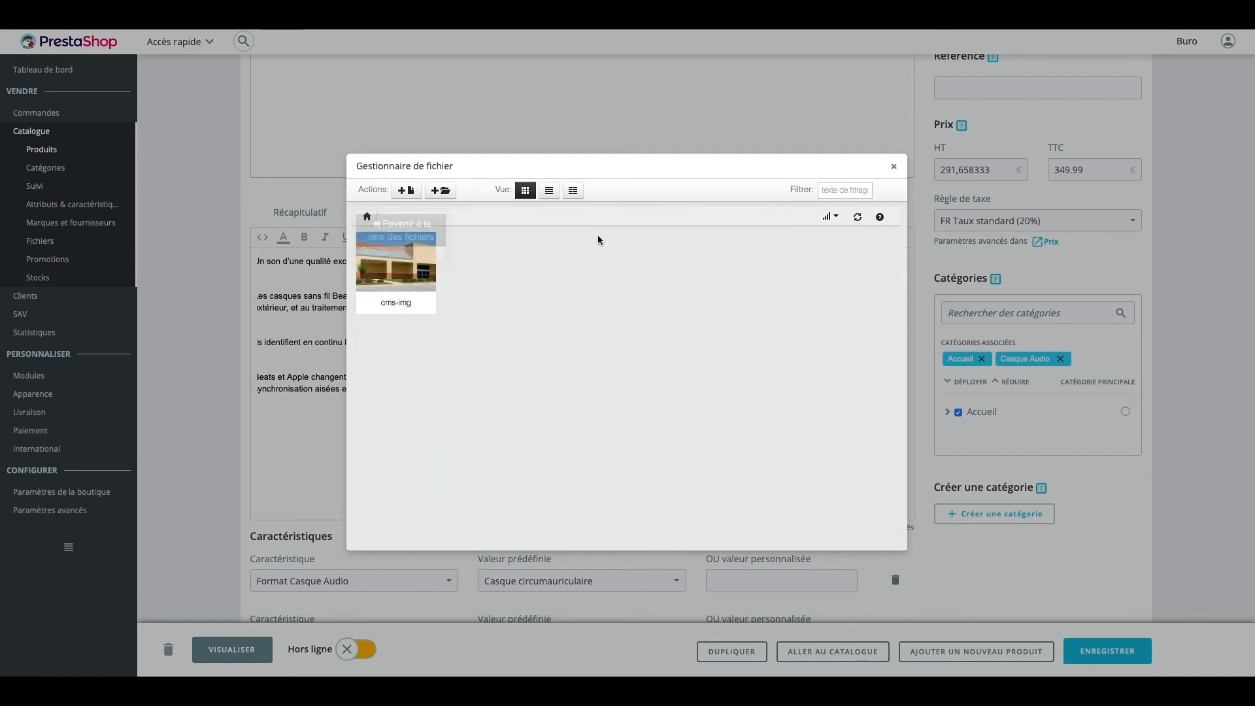
Insert the uploaded headphone picture below the description text with constrained proportions and save the product
{"action": "left_click", "coordinate": [407, 259]}
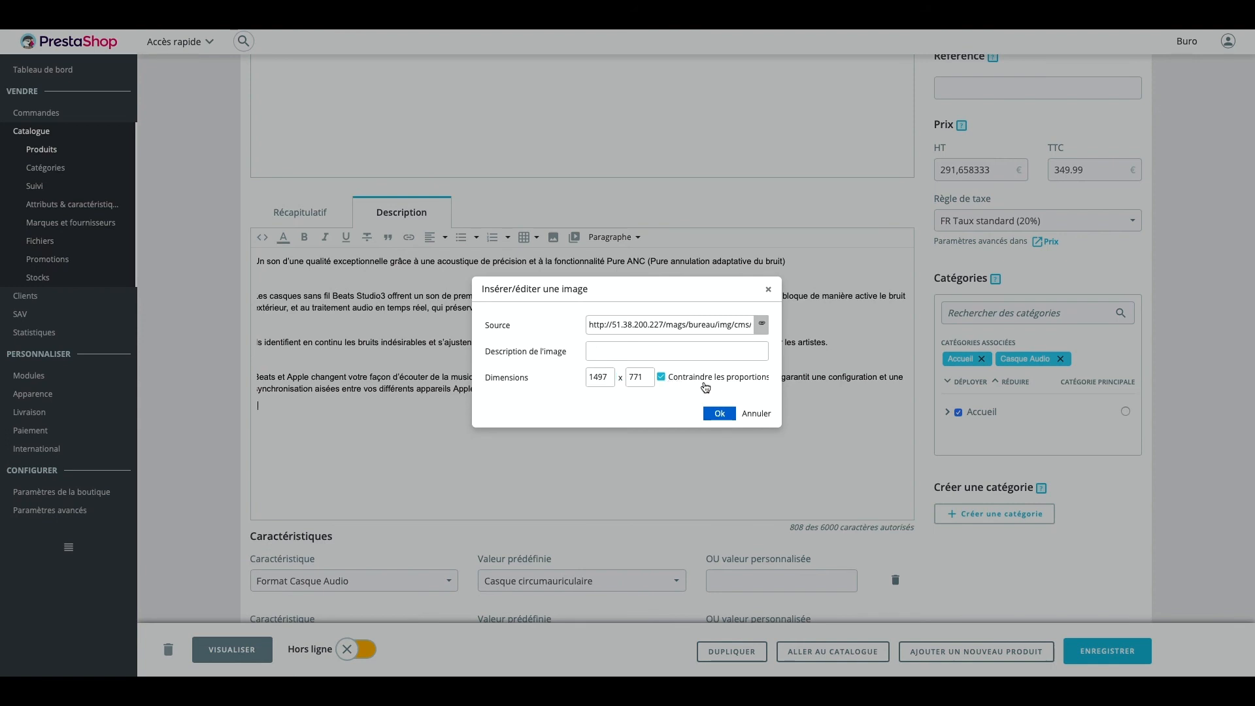
{"action": "left_click", "coordinate": [624, 350]}
{"action": "left_click", "coordinate": [704, 414]}
{"action": "scroll", "coordinate": [611, 373], "scroll_direction": "down", "scroll_amount": 5}
{"action": "scroll", "coordinate": [607, 374], "scroll_direction": "down", "scroll_amount": 3}
{"action": "scroll", "coordinate": [607, 374], "scroll_direction": "up", "scroll_amount": 3}
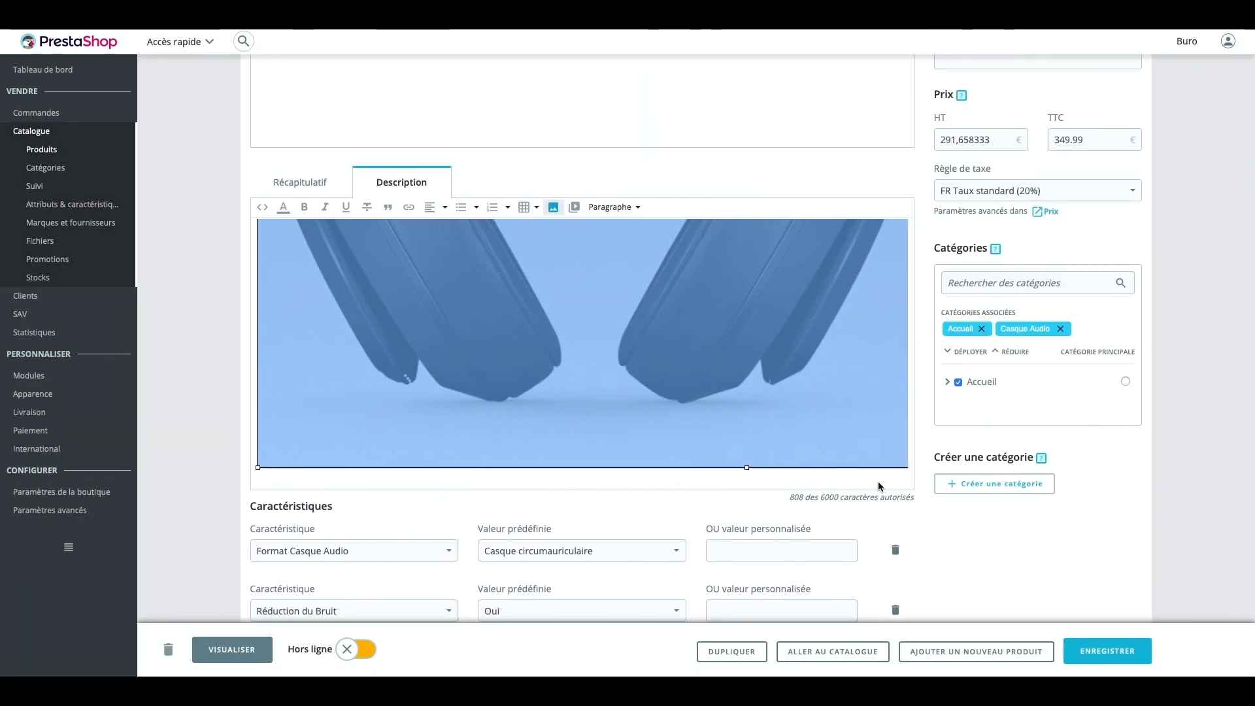
{"action": "left_click", "coordinate": [1095, 649]}
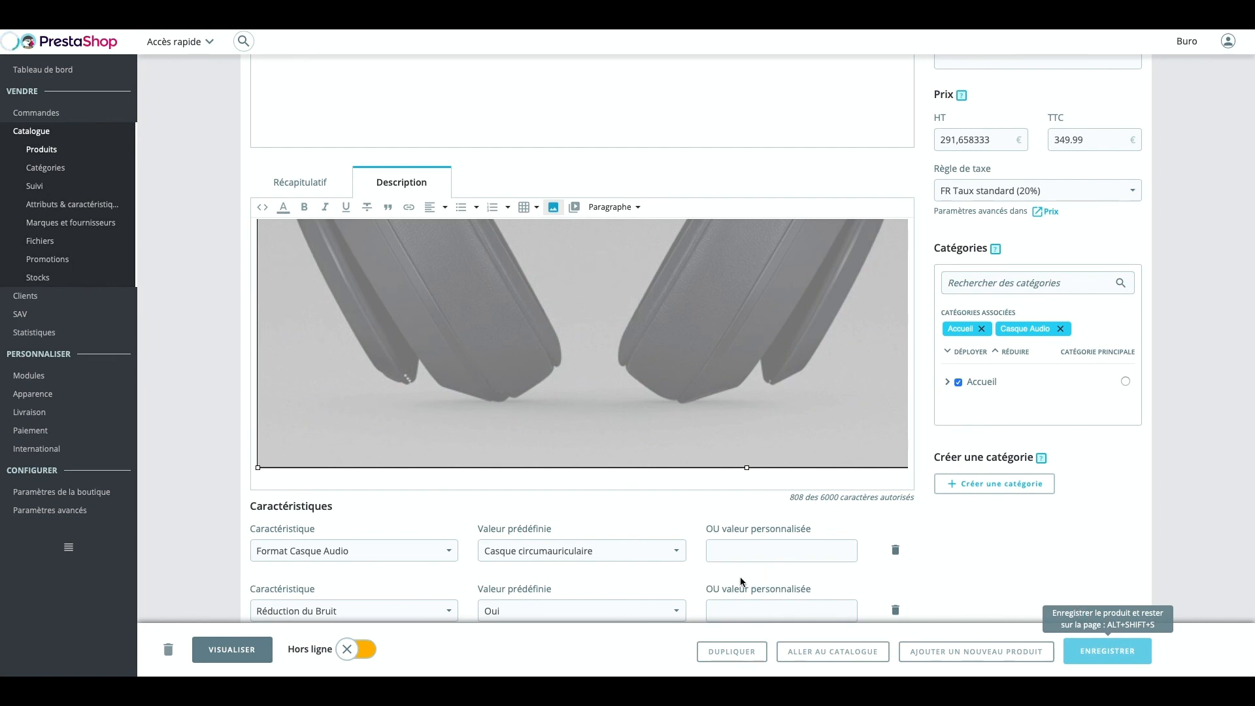
Preview the product on the shop page and examine its description with the picture and its attached documents
{"action": "left_click", "coordinate": [239, 649]}
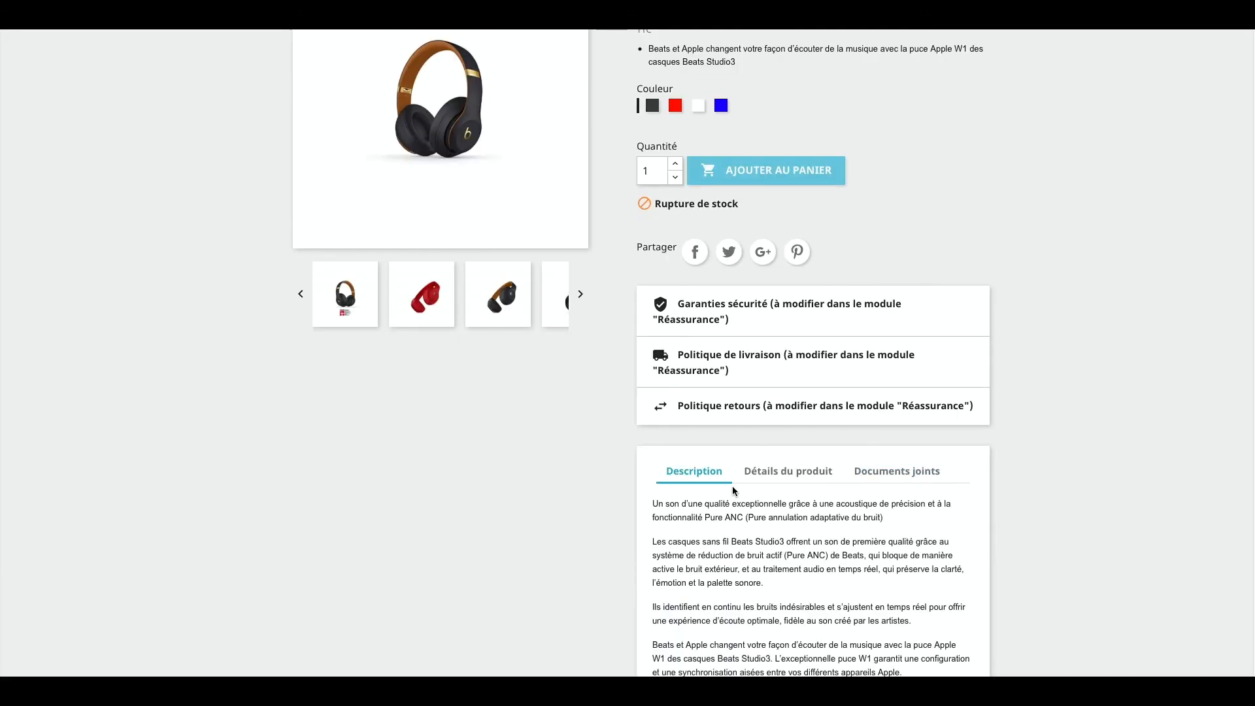
{"action": "scroll", "coordinate": [863, 500], "scroll_direction": "down", "scroll_amount": 4}
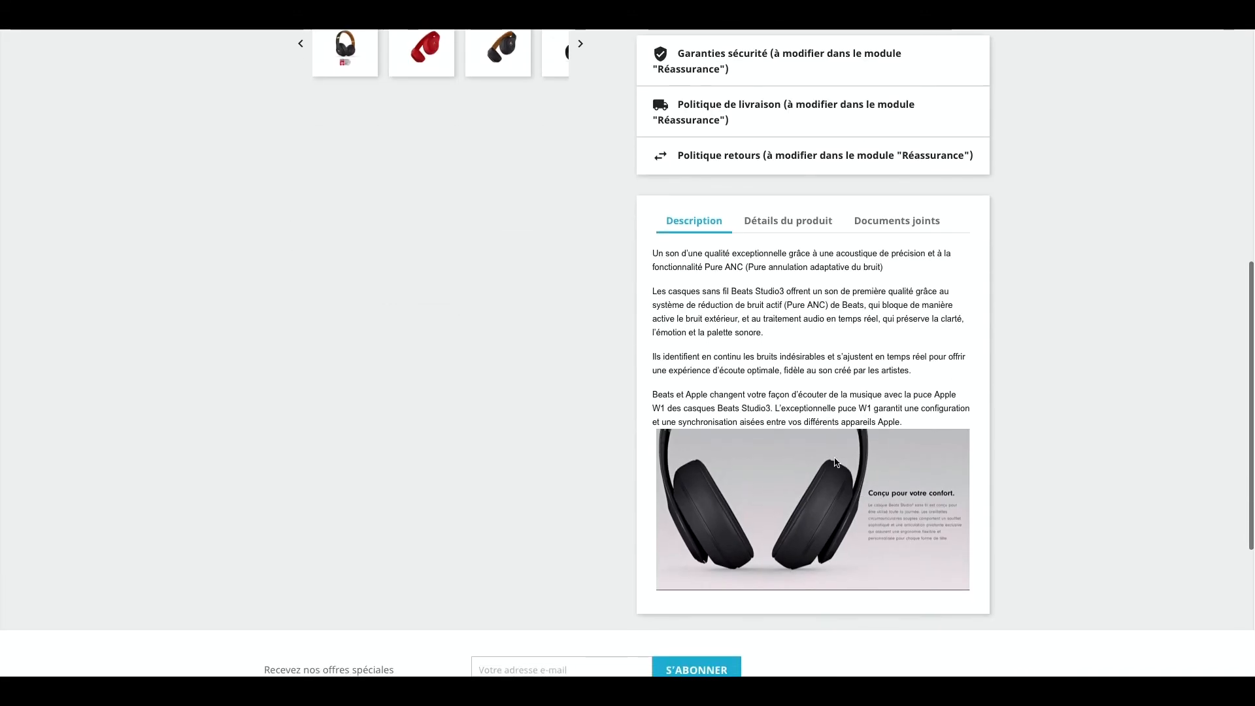
{"action": "scroll", "coordinate": [806, 499], "scroll_direction": "up", "scroll_amount": 1}
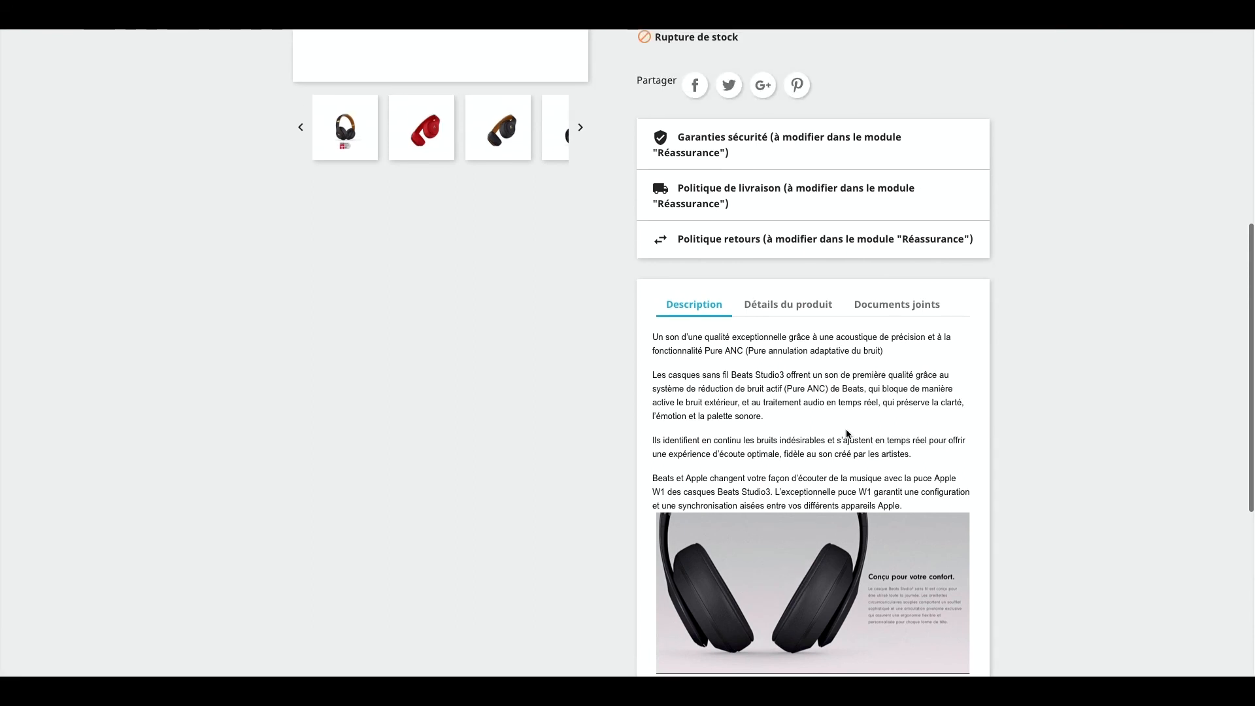
{"action": "left_click", "coordinate": [871, 313]}
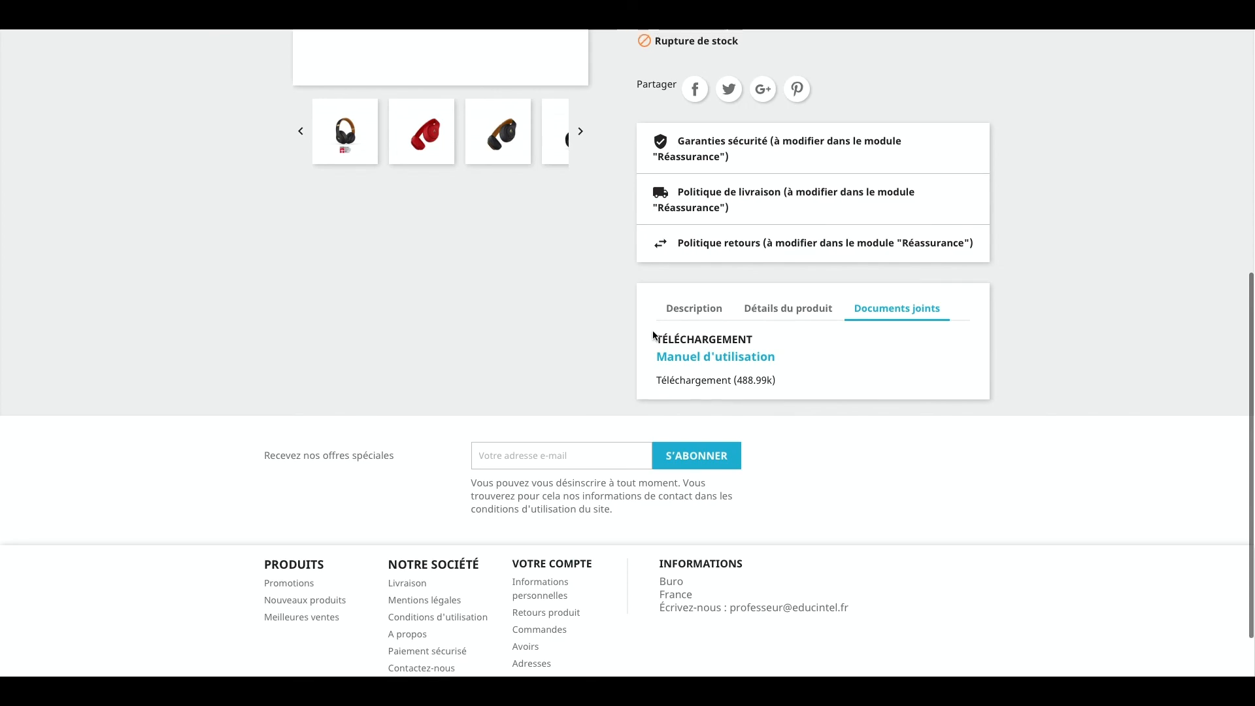
{"action": "scroll", "coordinate": [653, 335], "scroll_direction": "up", "scroll_amount": 7}
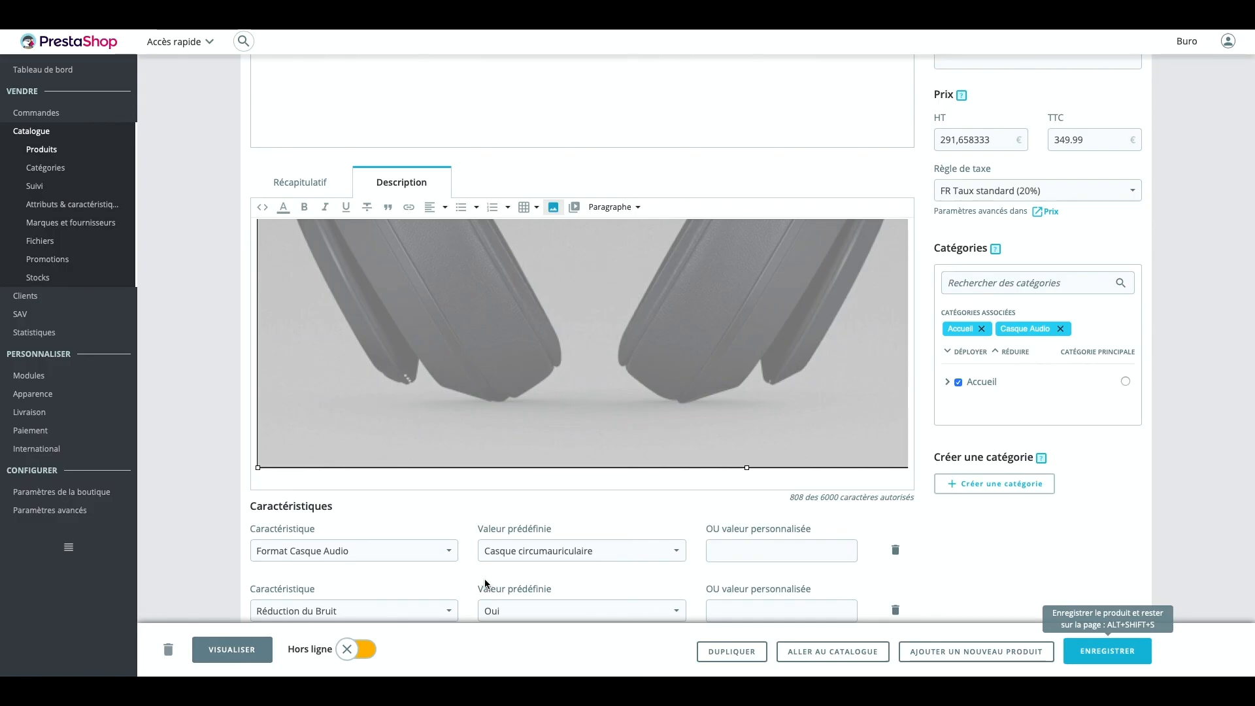
Switch the product's status to online (En ligne) so that it is published in the shop
{"action": "scroll", "coordinate": [429, 433], "scroll_direction": "up", "scroll_amount": 6}
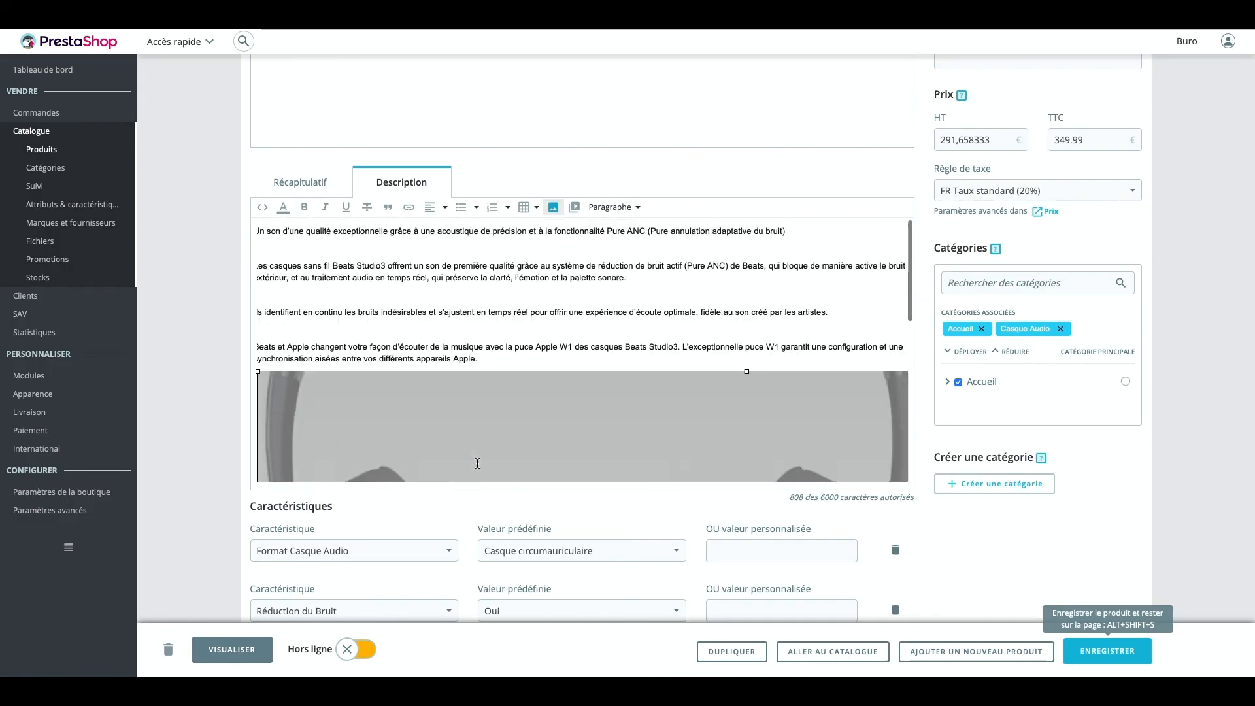
{"action": "scroll", "coordinate": [428, 433], "scroll_direction": "down", "scroll_amount": 2}
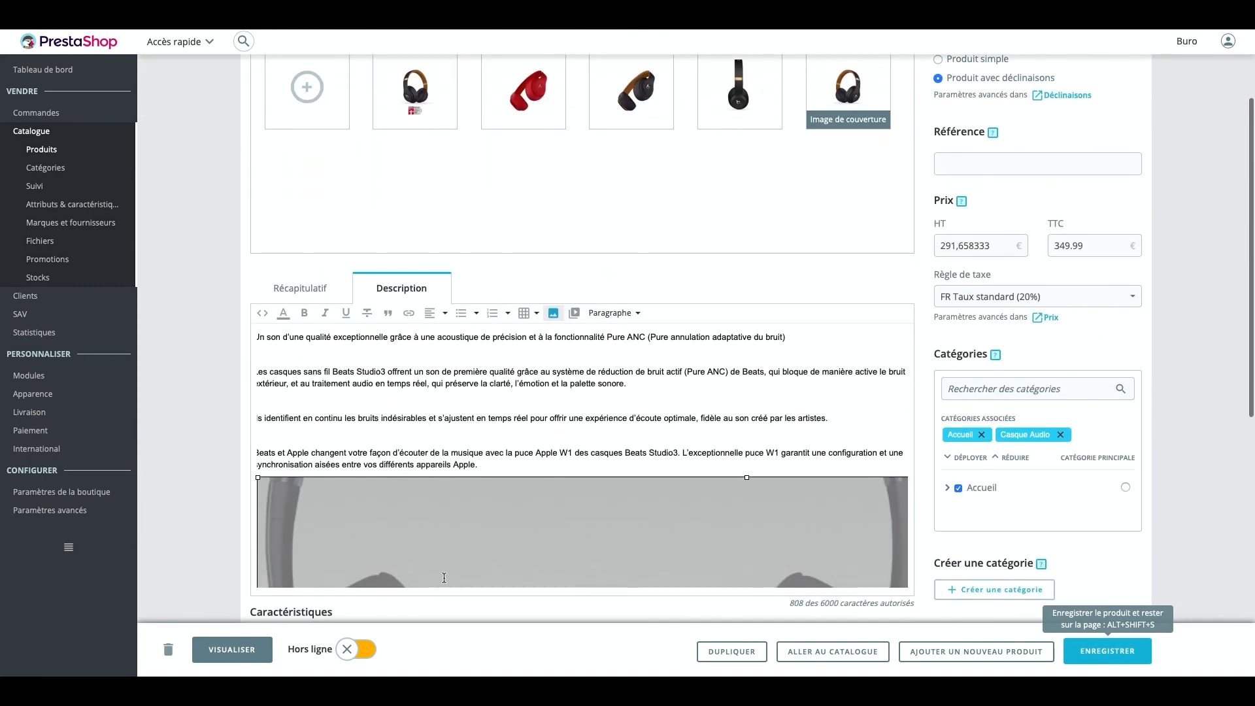
{"action": "left_click", "coordinate": [345, 650]}
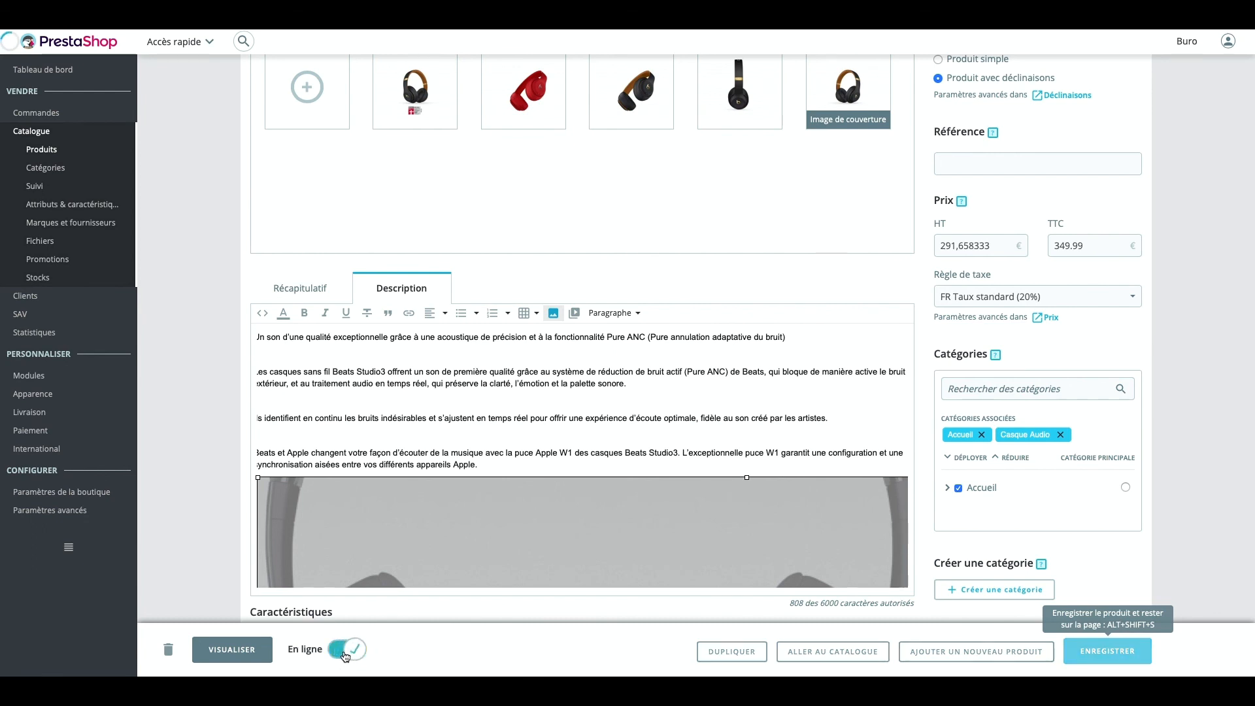